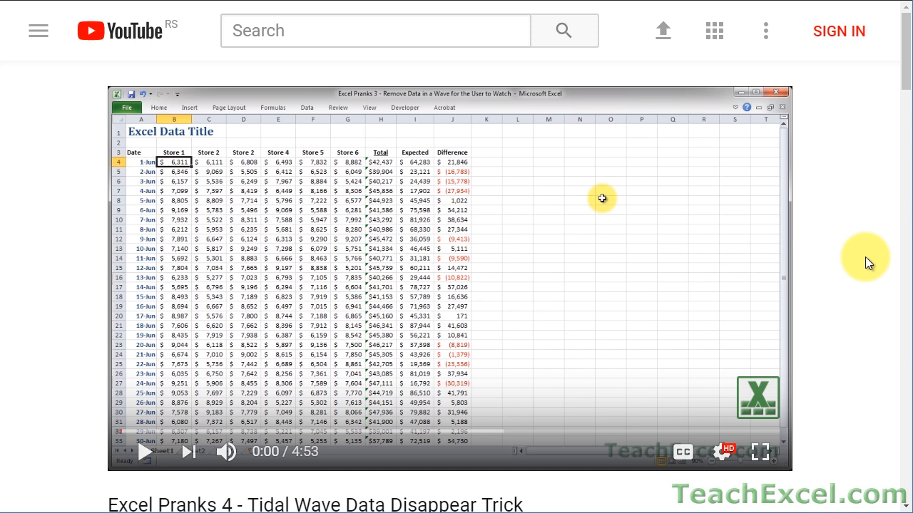
Open the tutorial's Excel file page from the video description, and subscribe to the TeachExcel channel
scroll(865, 258, down, 5)
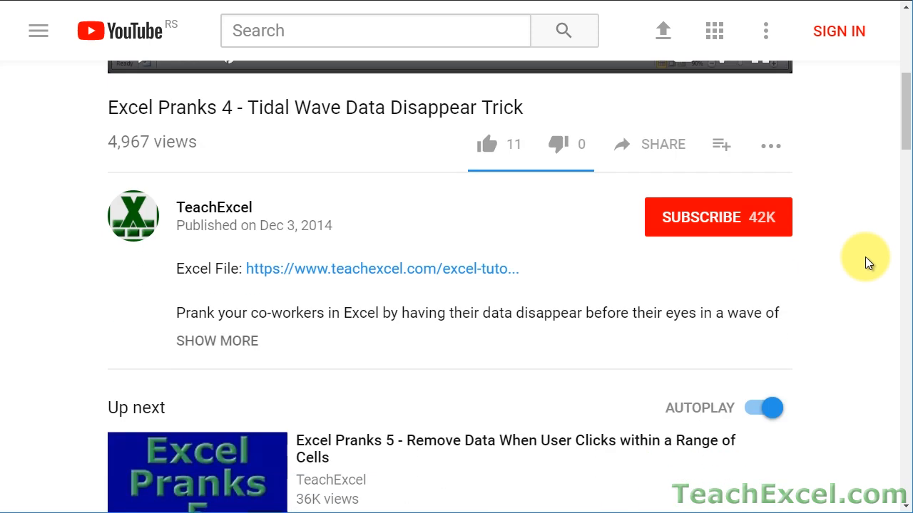
click(326, 274)
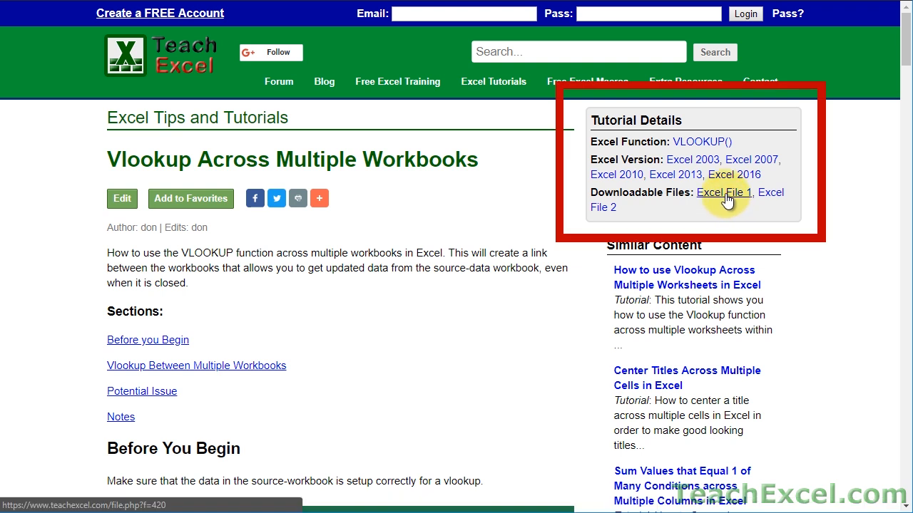
click(784, 198)
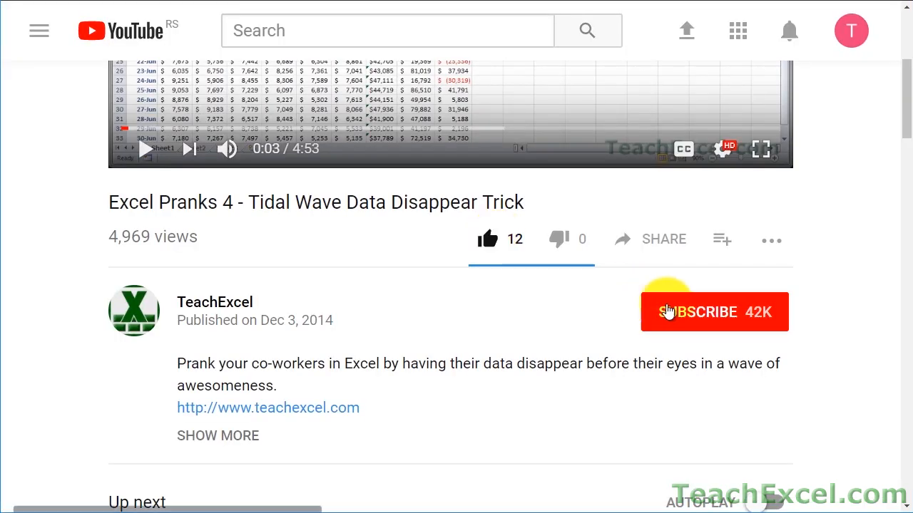
click(667, 312)
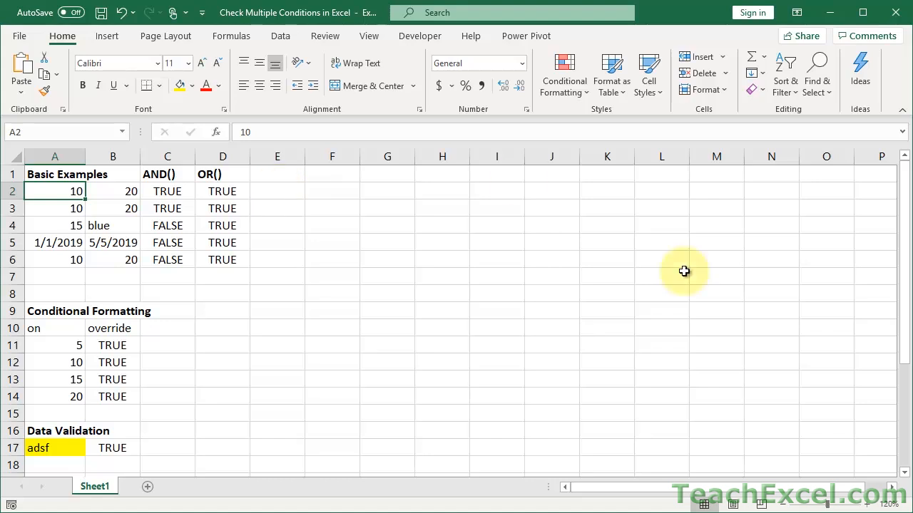
Examine the Basic Examples values in A2:B6, including the dates in row 5
click(867, 505)
click(867, 505)
click(867, 505)
click(867, 506)
click(867, 506)
scroll(602, 375, up, 1)
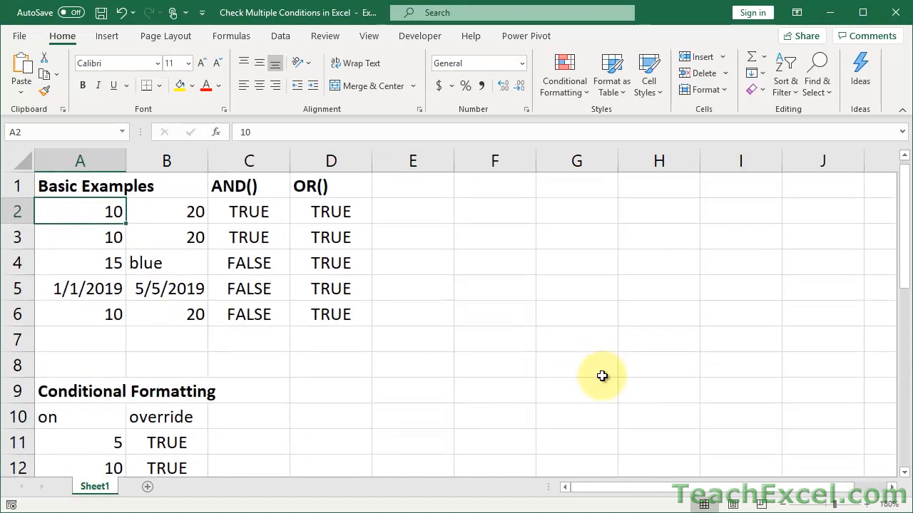
drag(82, 209, 164, 308)
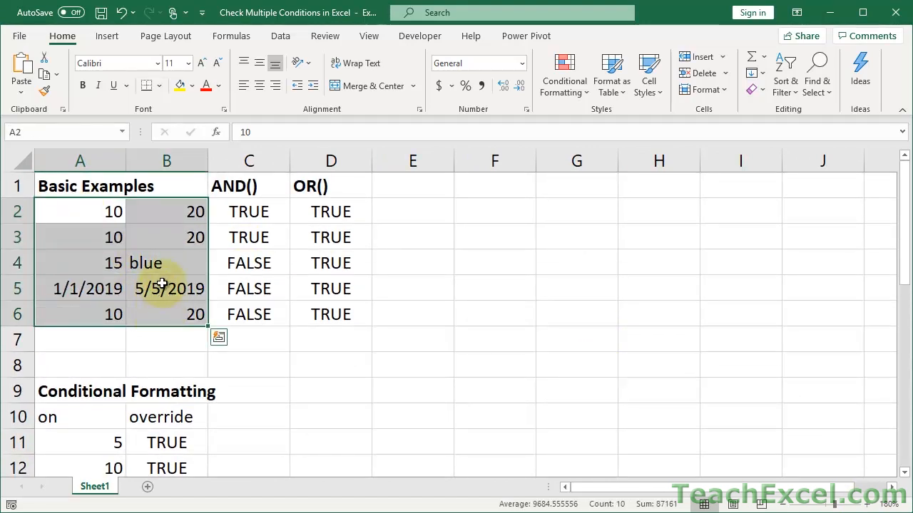
click(157, 286)
click(97, 288)
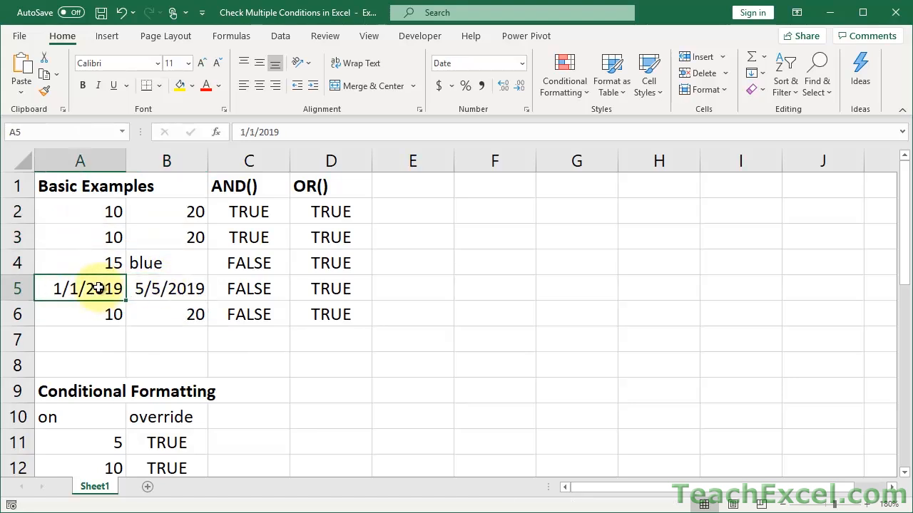
Clear the formulas in C2 and D2 under the AND() and OR() headings
click(261, 206)
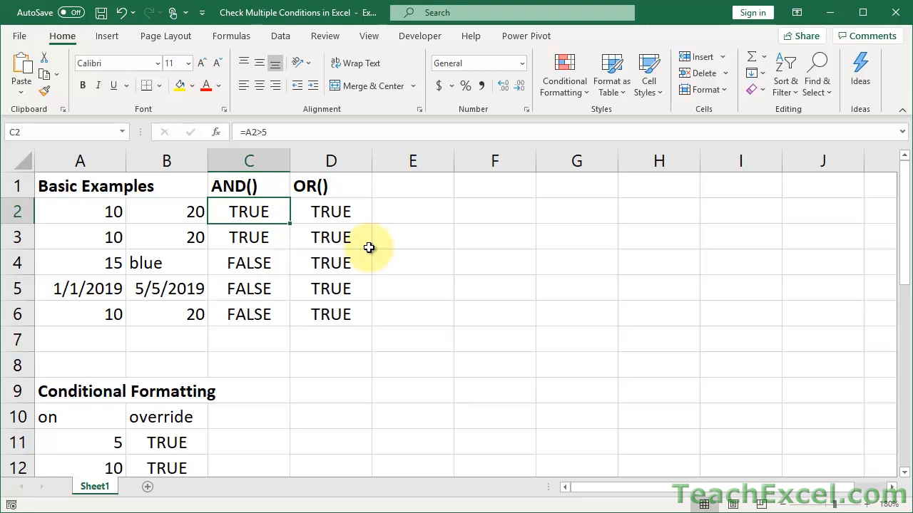
key(Delete)
key(Right)
key(Delete)
key(Left)
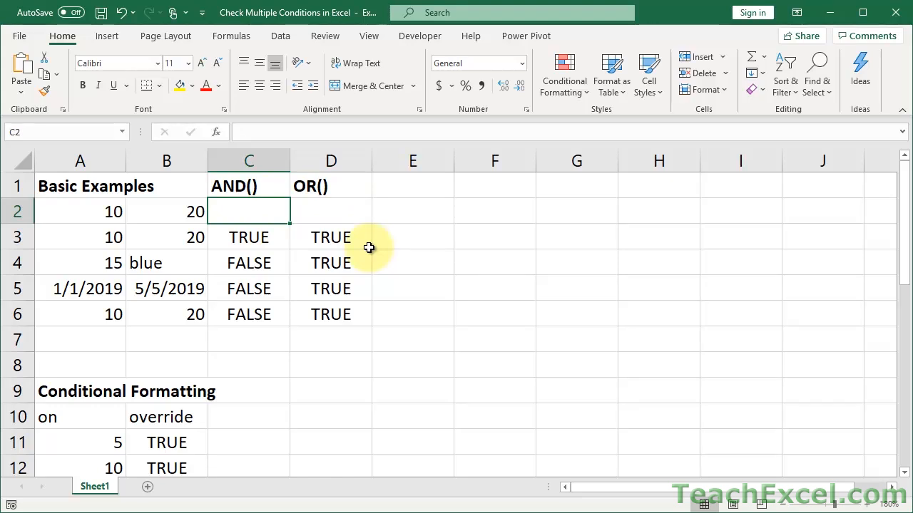
Enter the formula =A2>5 in C2 to test a single condition on A2 without an IF function
text(=if()
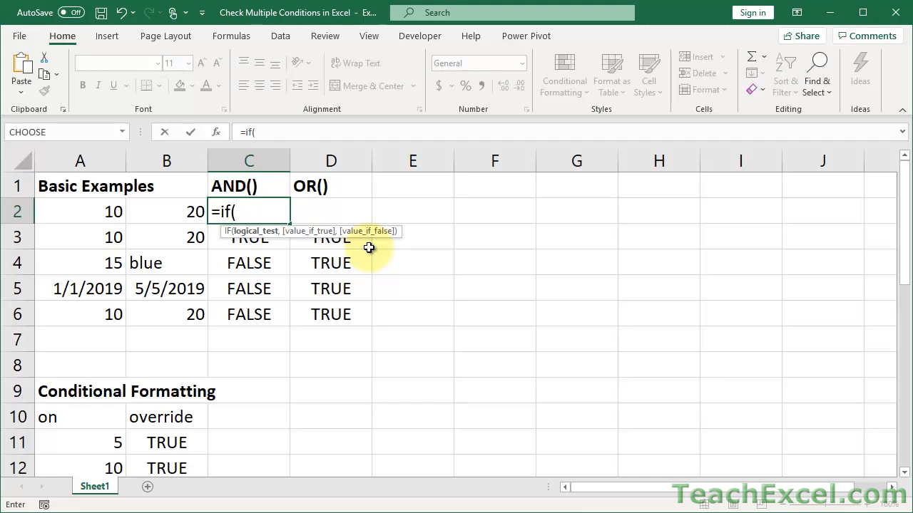
key(Escape)
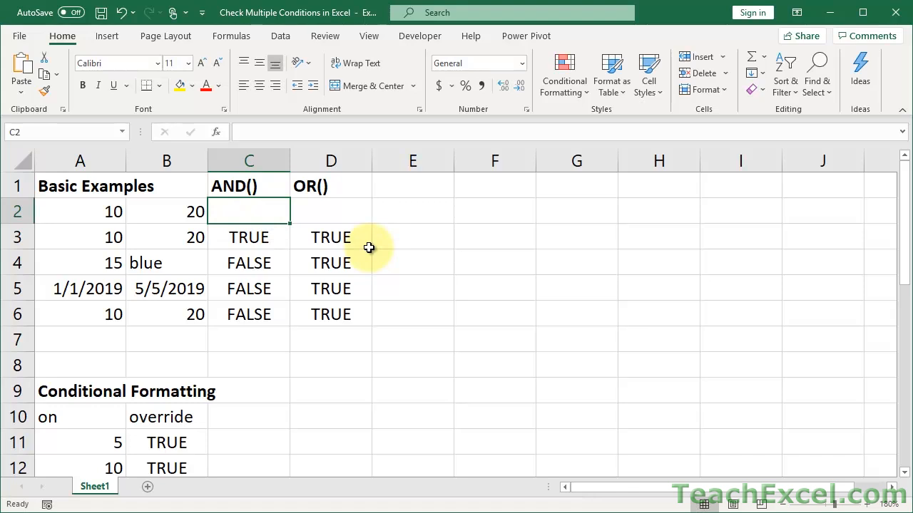
text(=)
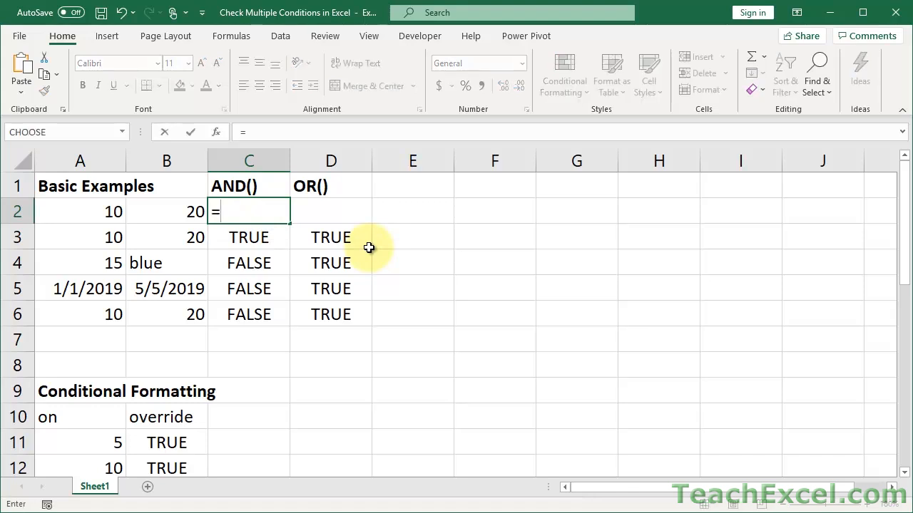
key(Left)
key(Left)
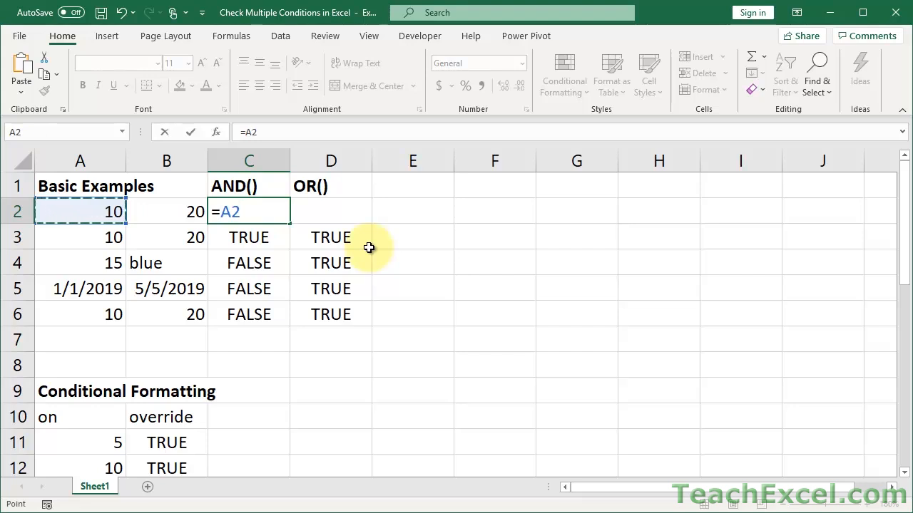
text(>5)
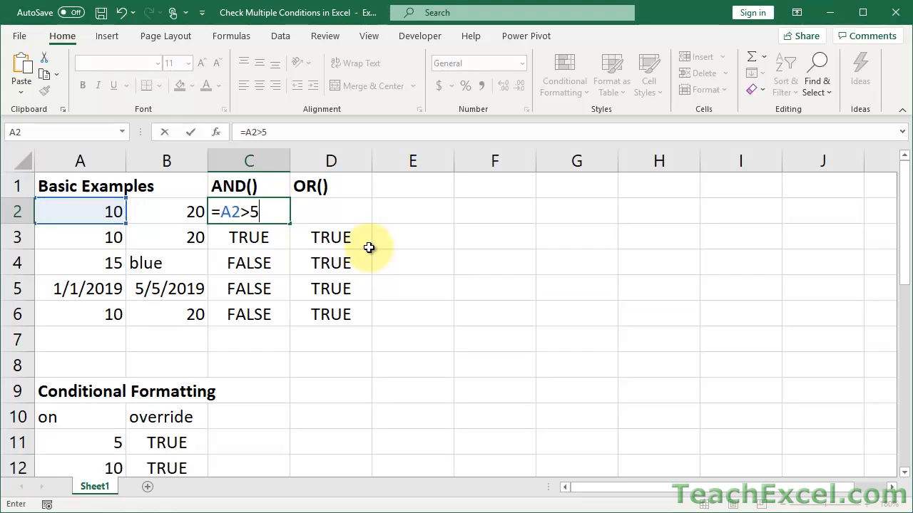
key(Tab)
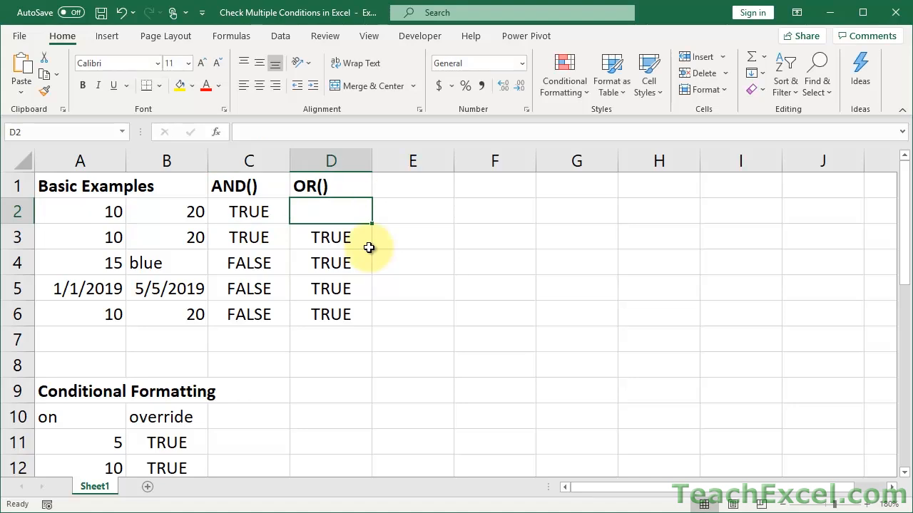
Enter the formula =B2<>10 in D2 to test that B2 is not equal to 10
text(=)
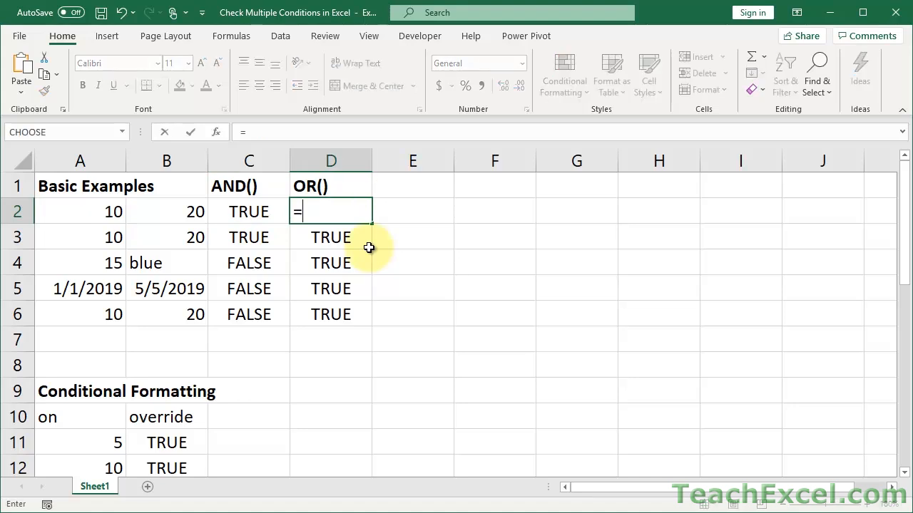
key(Left)
key(Left)
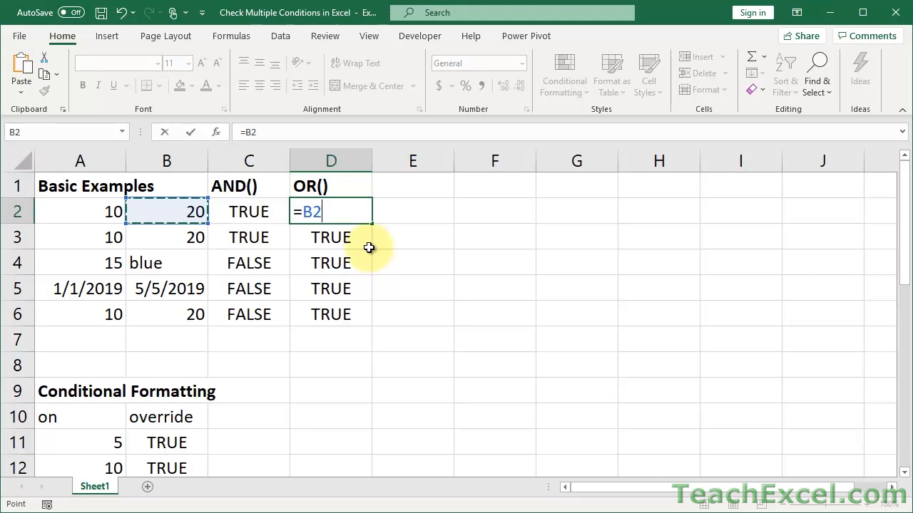
text(<>10)
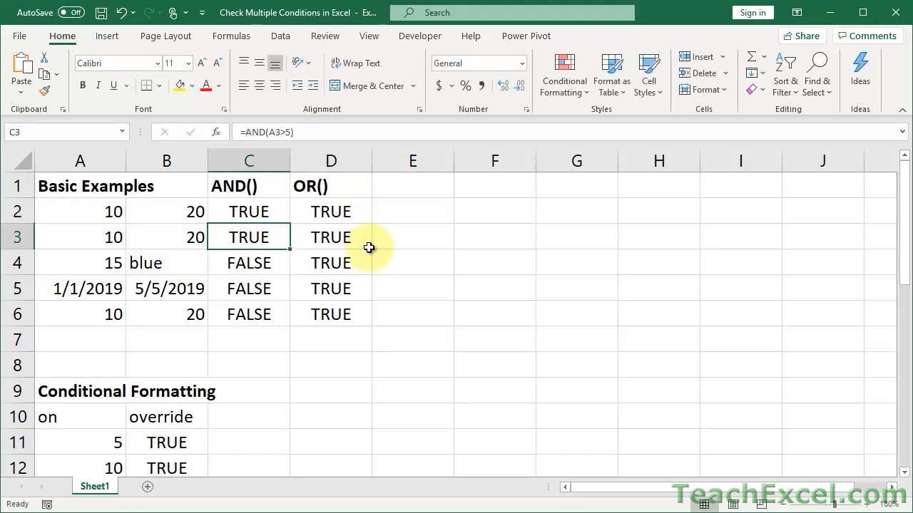
Try the <> and >= comparison operators in place of > in the C2 formula
double_click(270, 215)
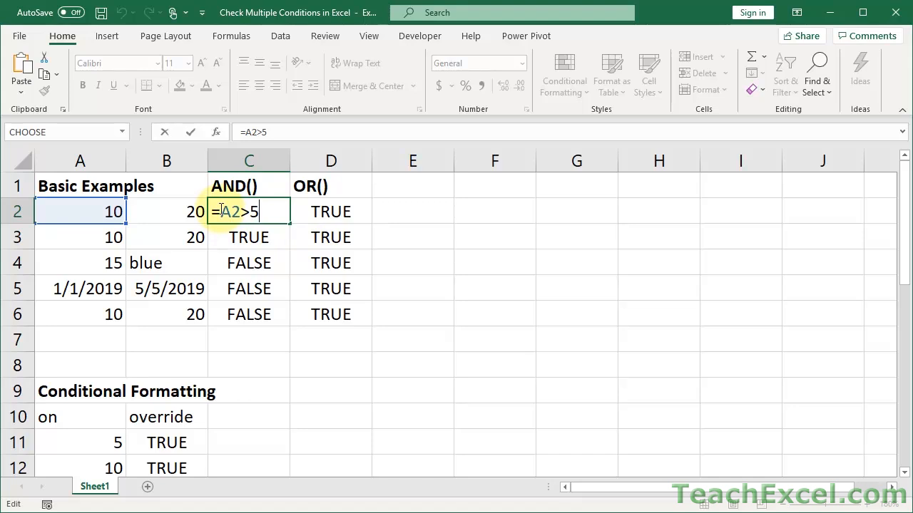
drag(221, 211, 240, 208)
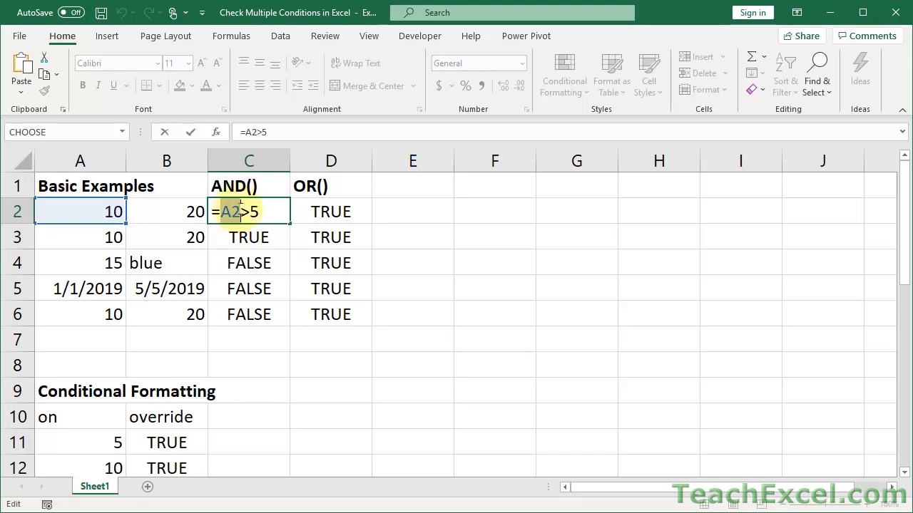
click(240, 208)
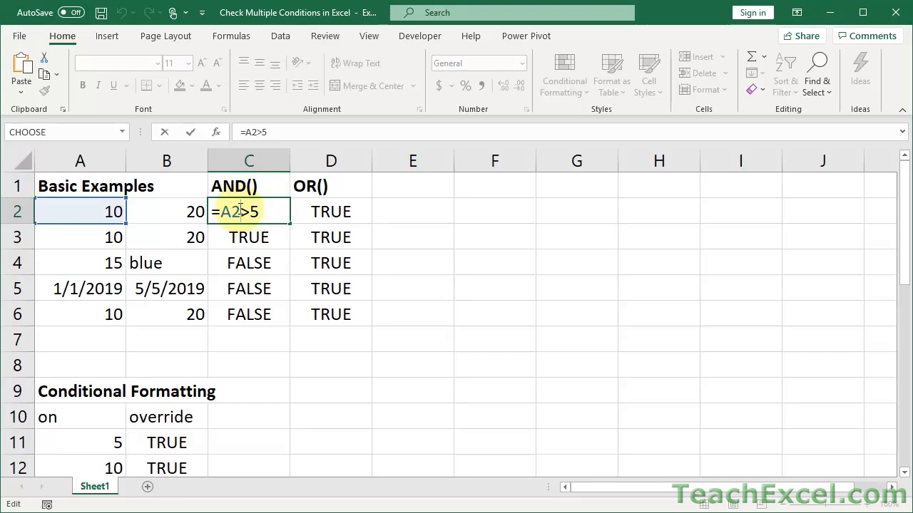
drag(241, 209, 250, 211)
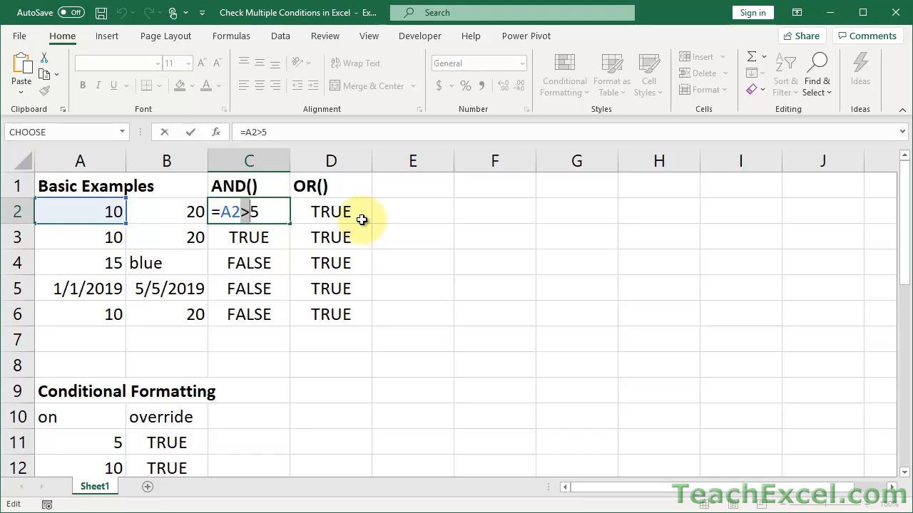
text(<>)
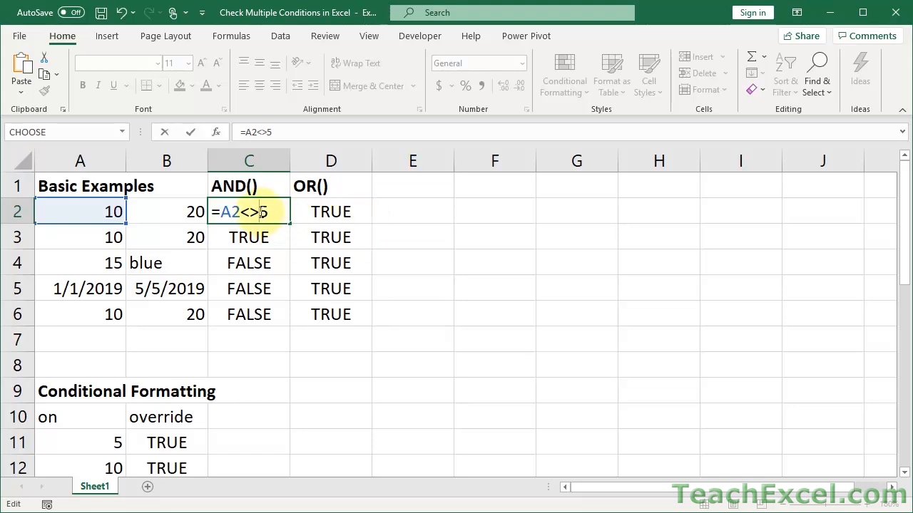
key(BackSpace)
key(BackSpace)
text(>)
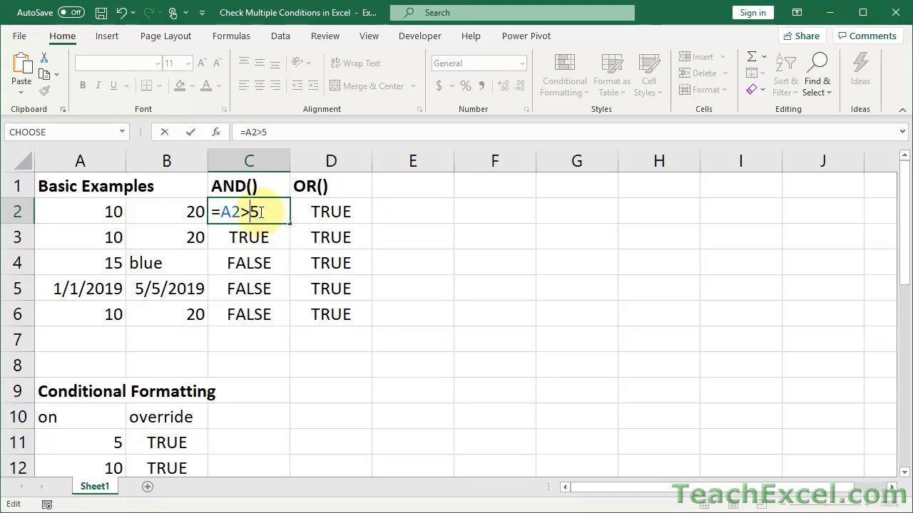
text(=)
key(BackSpace)
key(BackSpace)
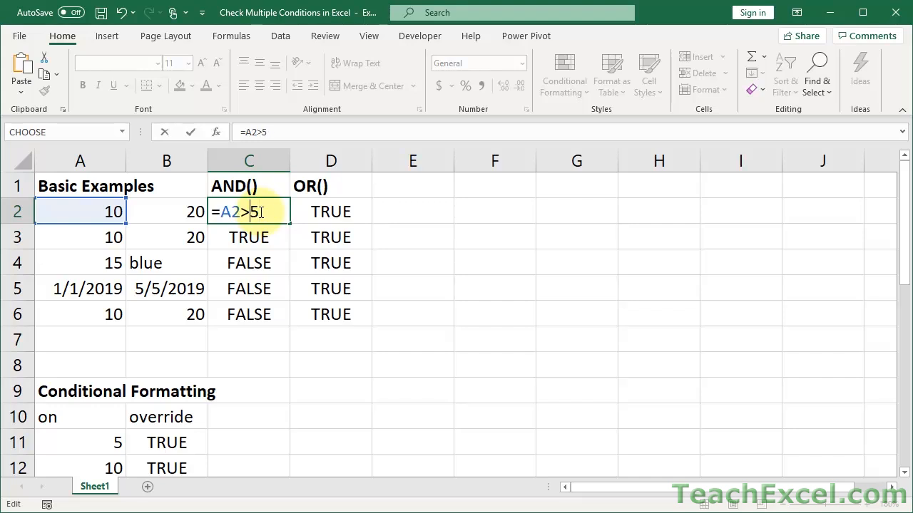
Set the C2 formula to =A2<=10
text(<=)
key(BackSpace)
text(10)
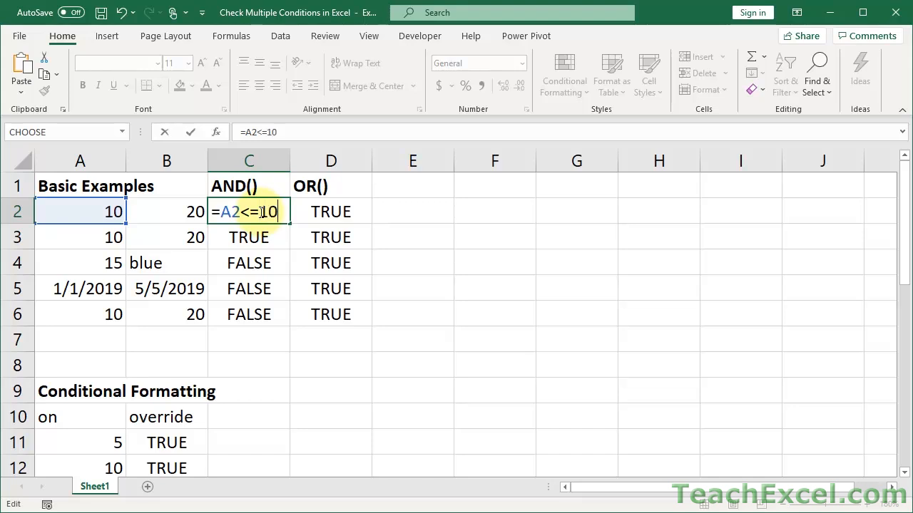
key(ctrl+Return)
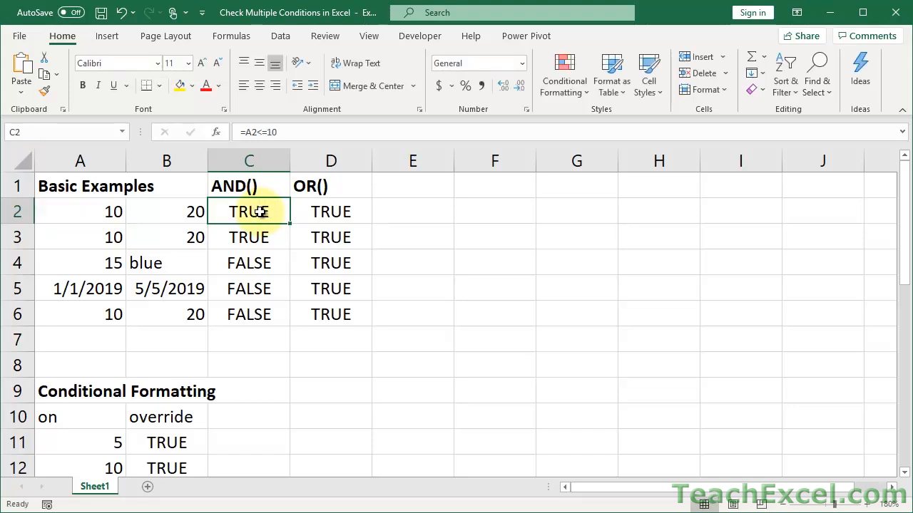
double_click(270, 212)
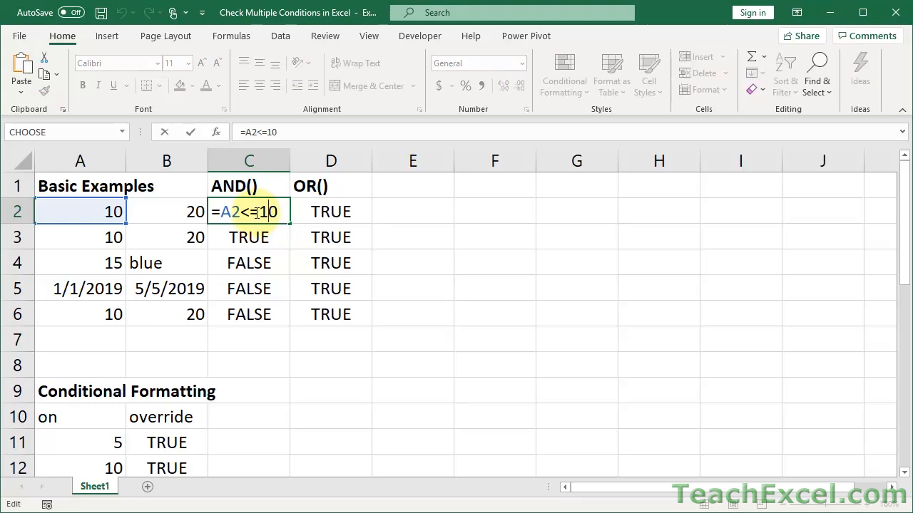
key(Escape)
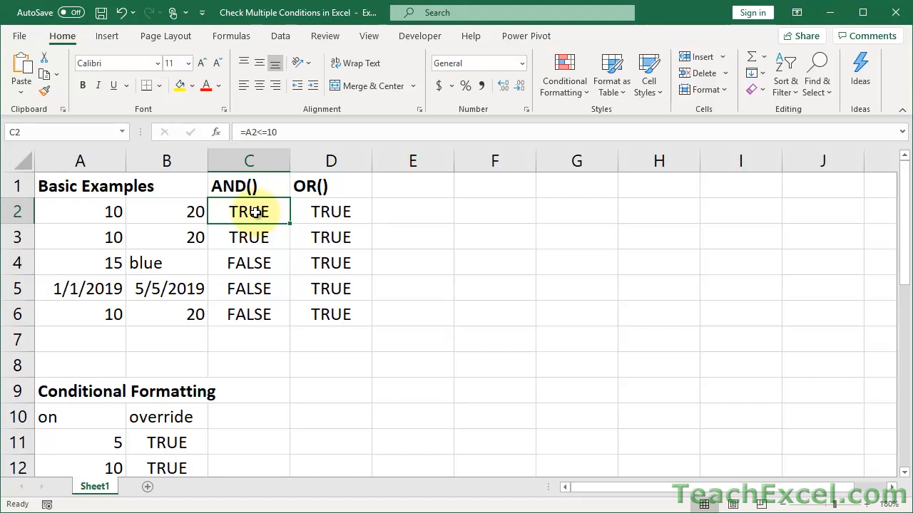
Retype the AND function name in the C3 formula to view its arguments, and re-enter it as =AND(A3>5)
click(255, 231)
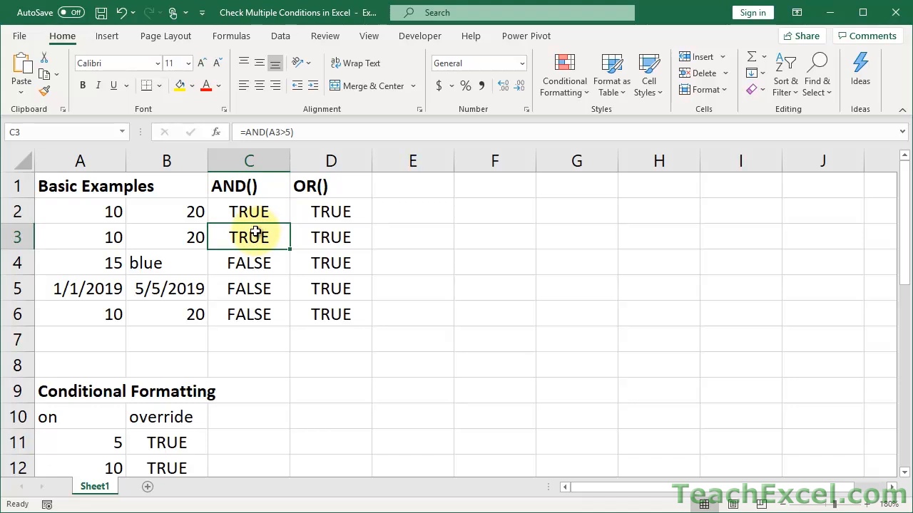
double_click(255, 231)
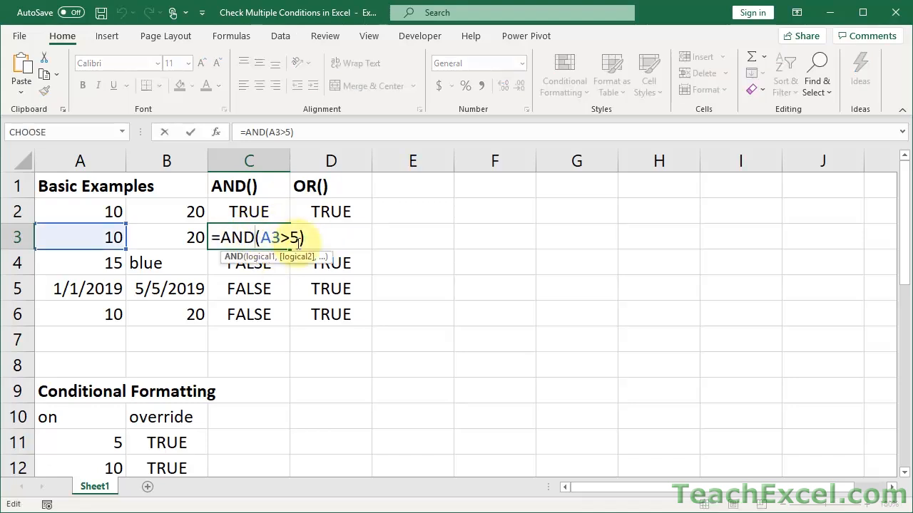
key(BackSpace)
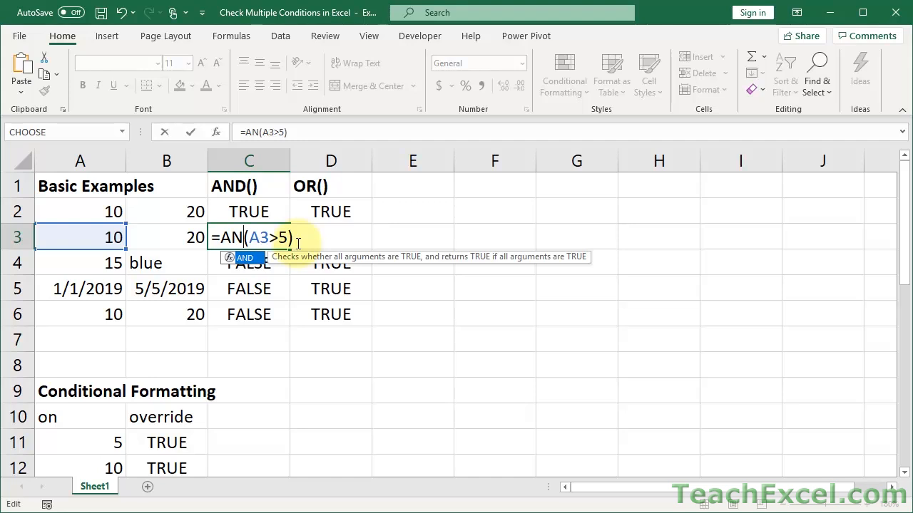
text(d)
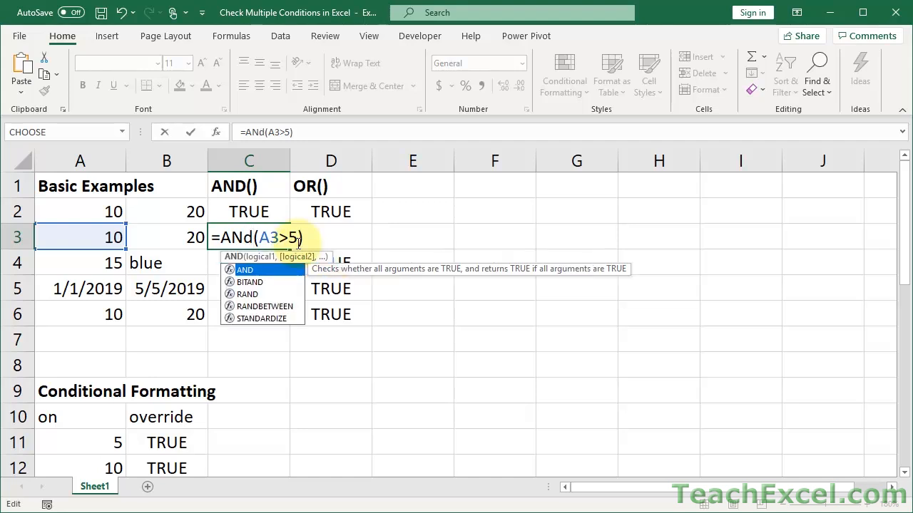
click(261, 234)
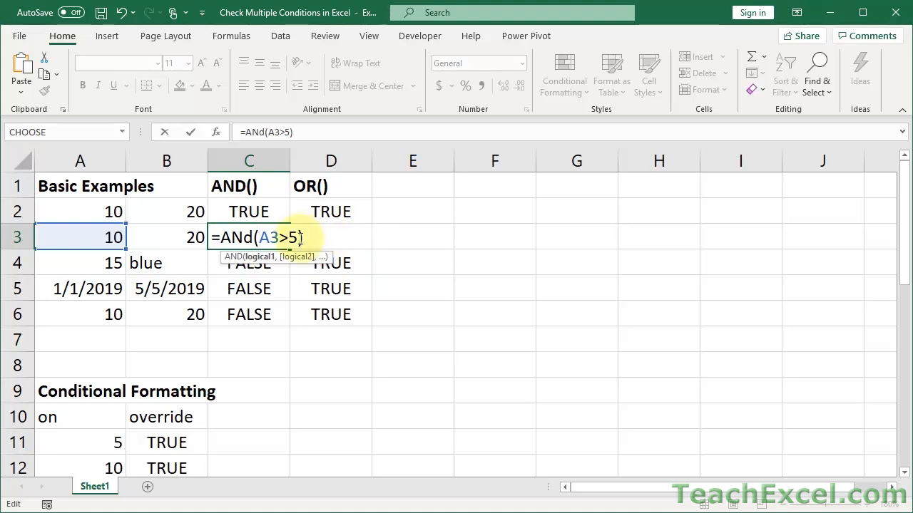
text(,)
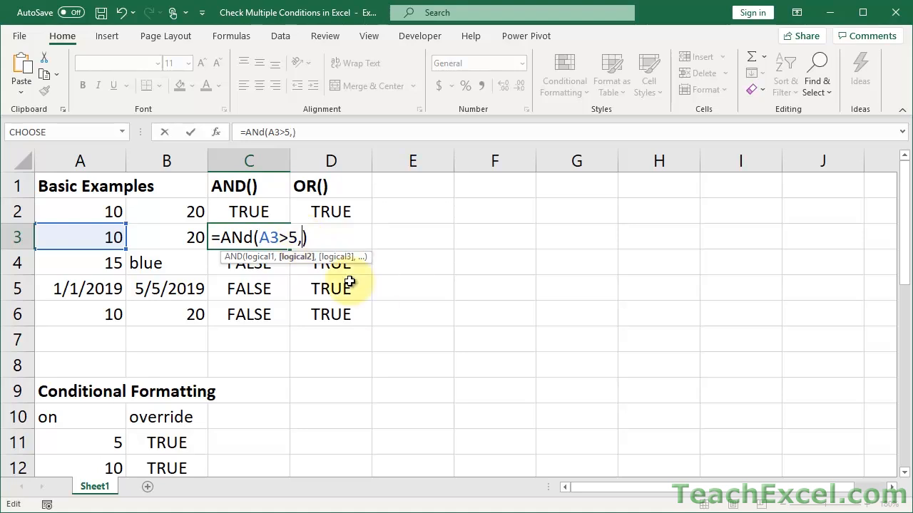
key(BackSpace)
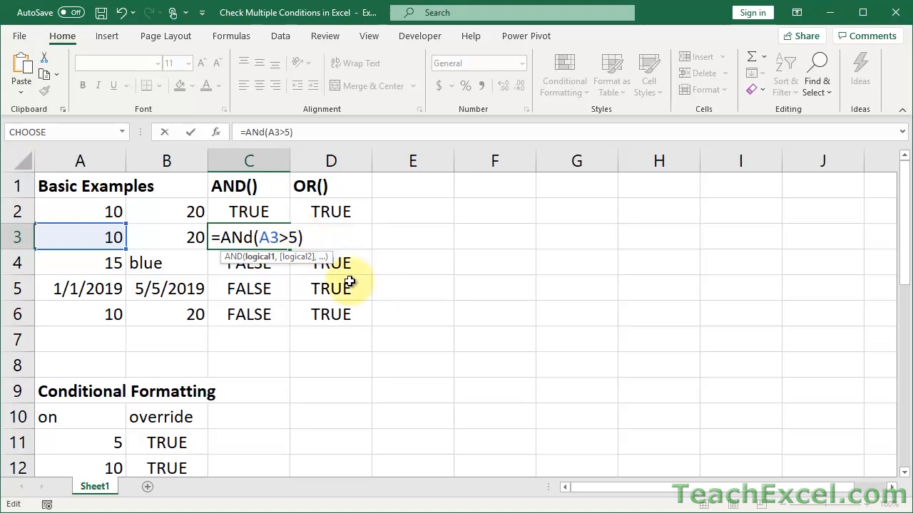
key(ctrl+Return)
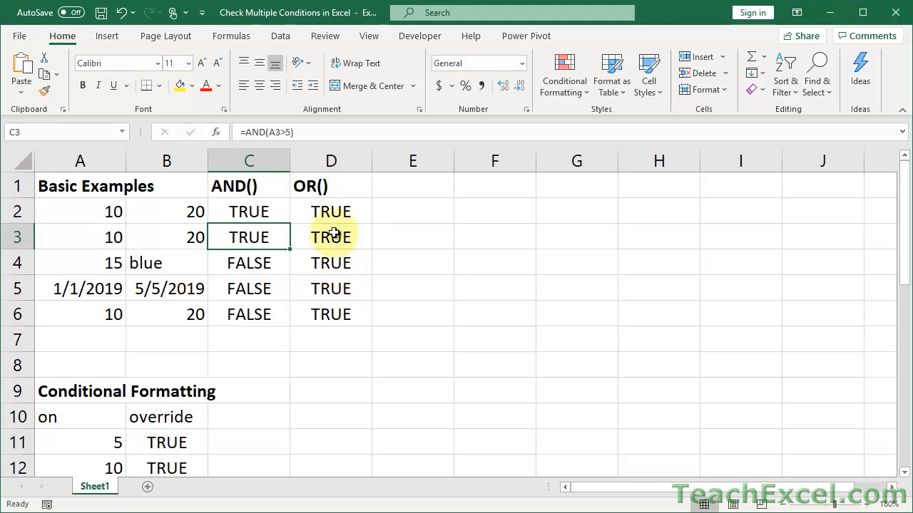
Retype the OR function name in the D3 formula to view its description, and keep it as =OR(A3>5)
double_click(333, 237)
click(324, 236)
key(BackSpace)
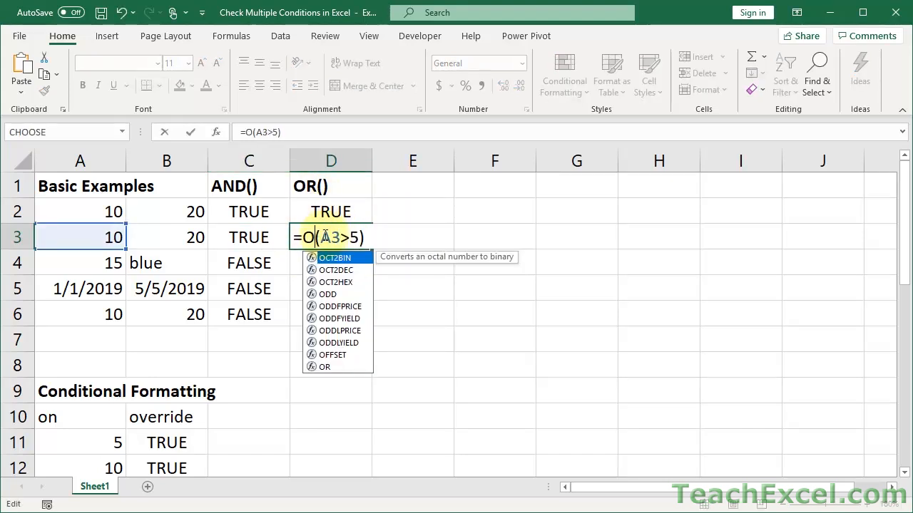
text(r)
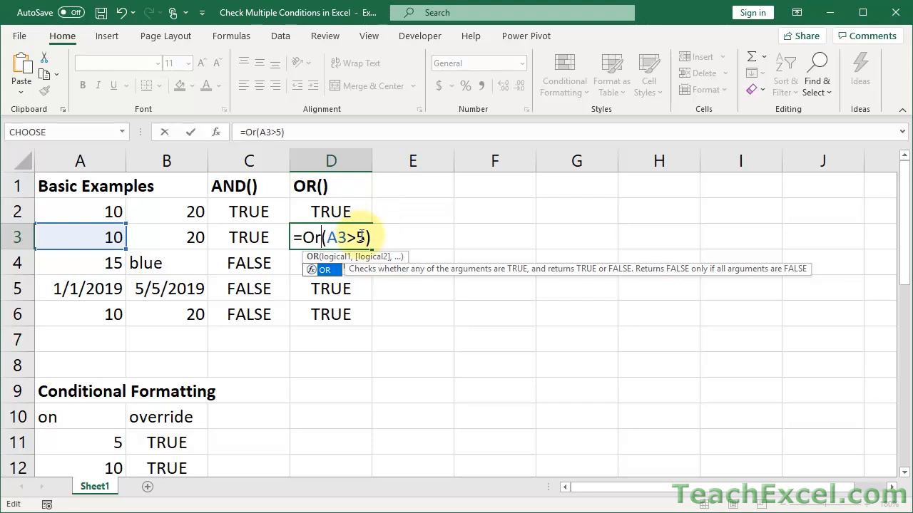
key(Escape)
key(ctrl+Return)
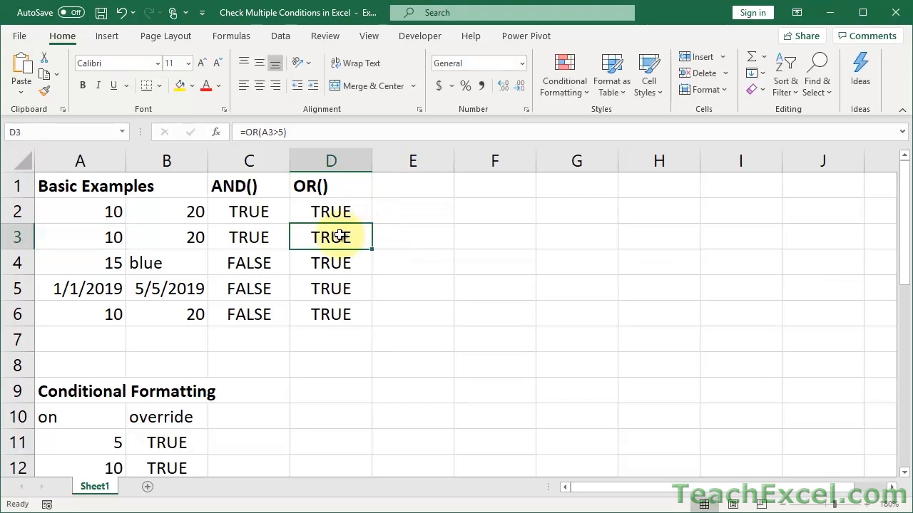
Inspect the two conditions of the AND formula in C4, A4>100 and B4="blue", argument by argument
click(239, 265)
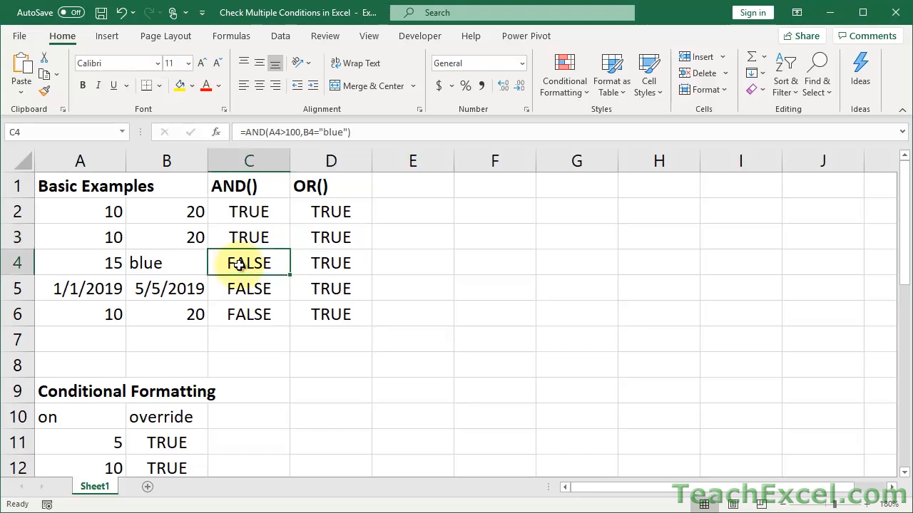
double_click(239, 265)
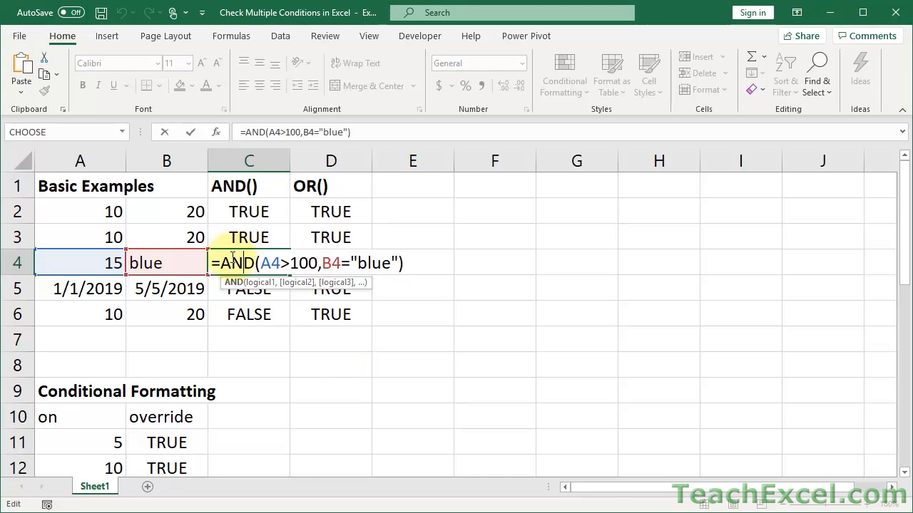
click(263, 264)
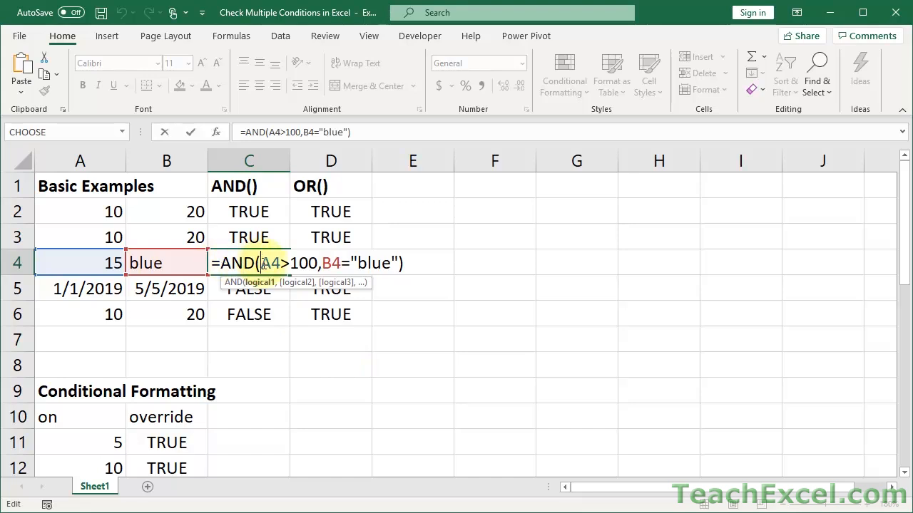
click(281, 264)
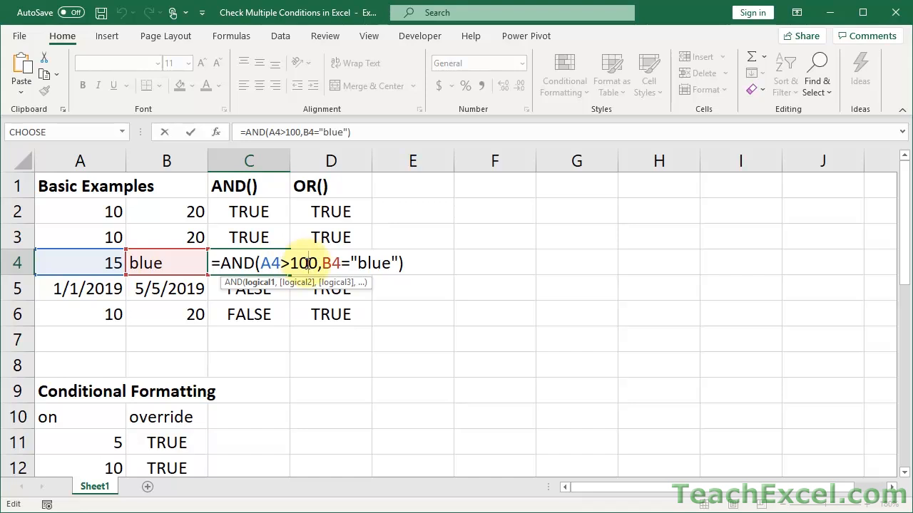
click(308, 264)
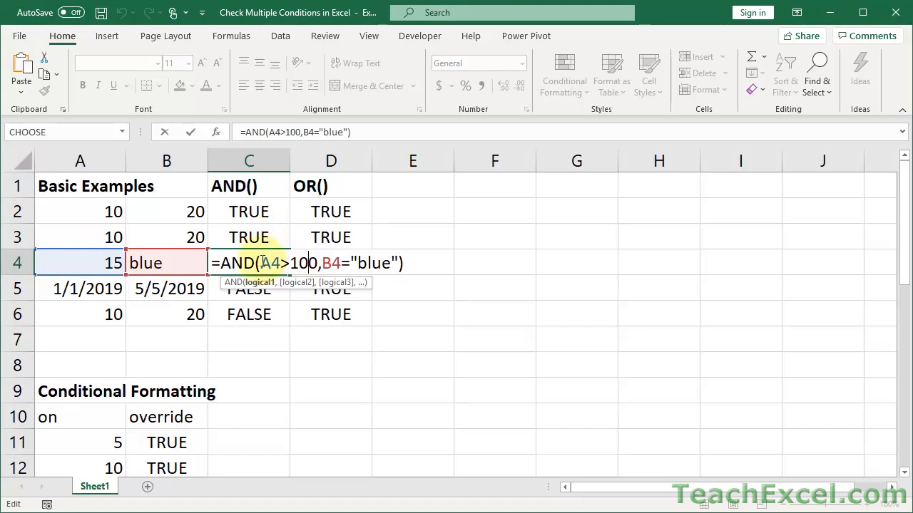
click(322, 264)
click(381, 263)
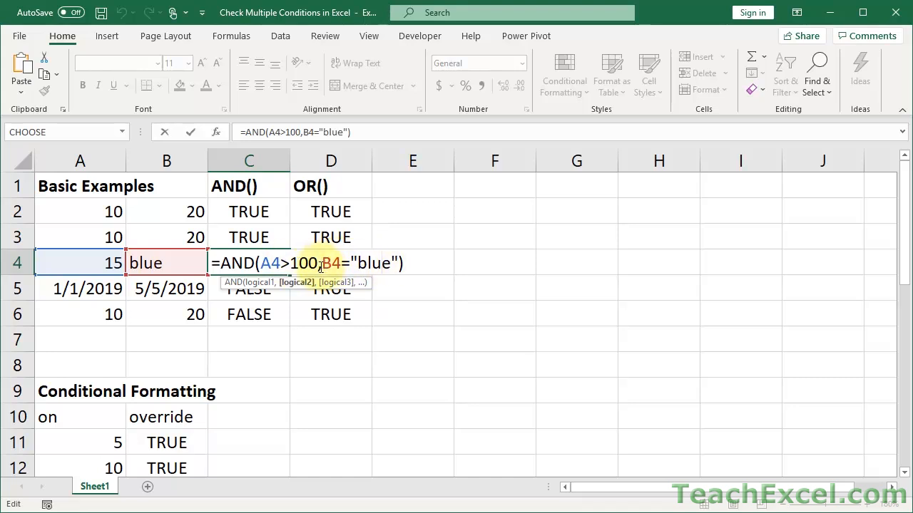
Evaluate A4>100 and B4="blue" separately inside the C4 formula, and discard the evaluated values to keep the original formula
drag(316, 263, 264, 263)
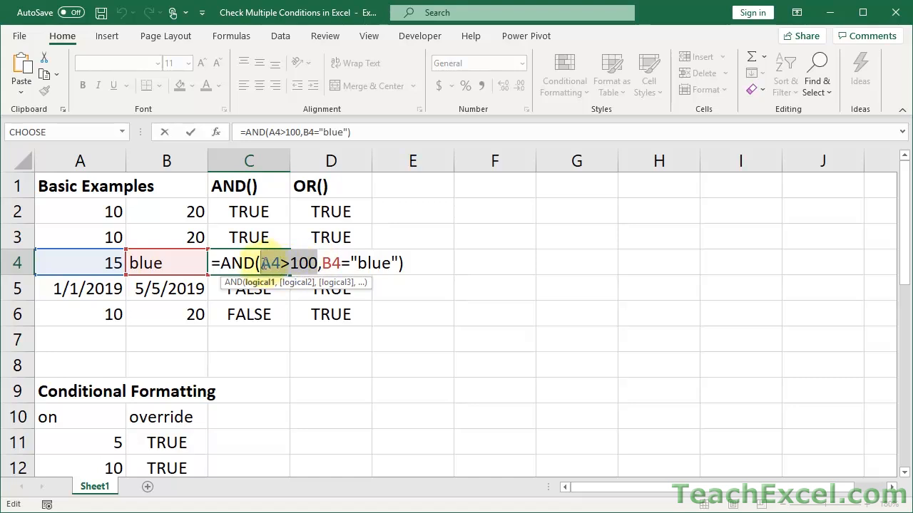
key(F9)
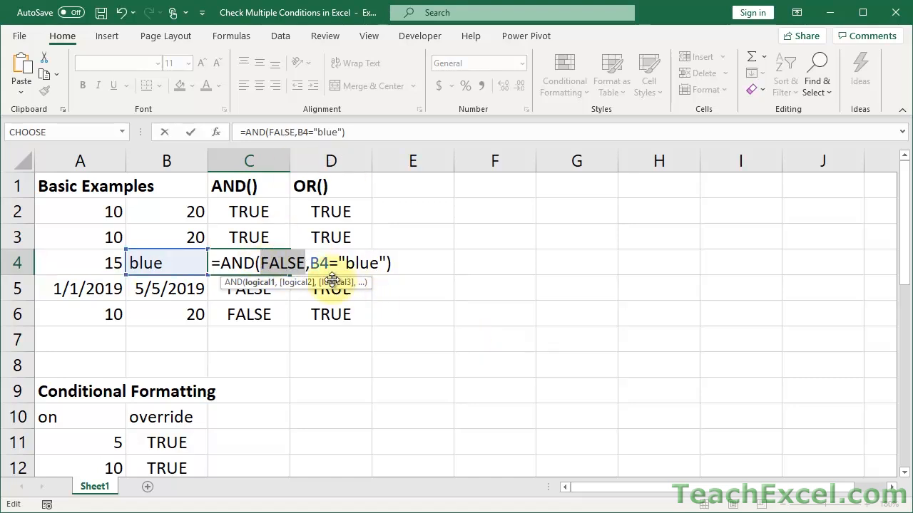
drag(309, 264, 386, 264)
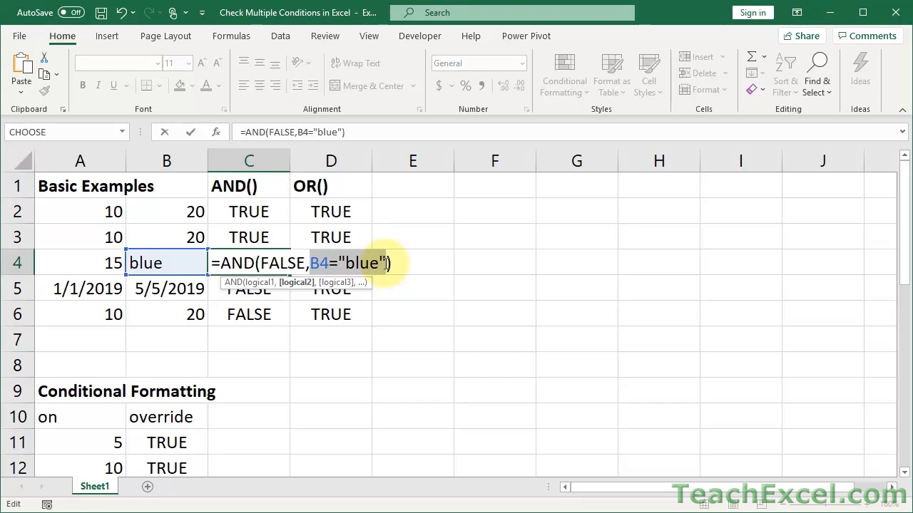
key(F9)
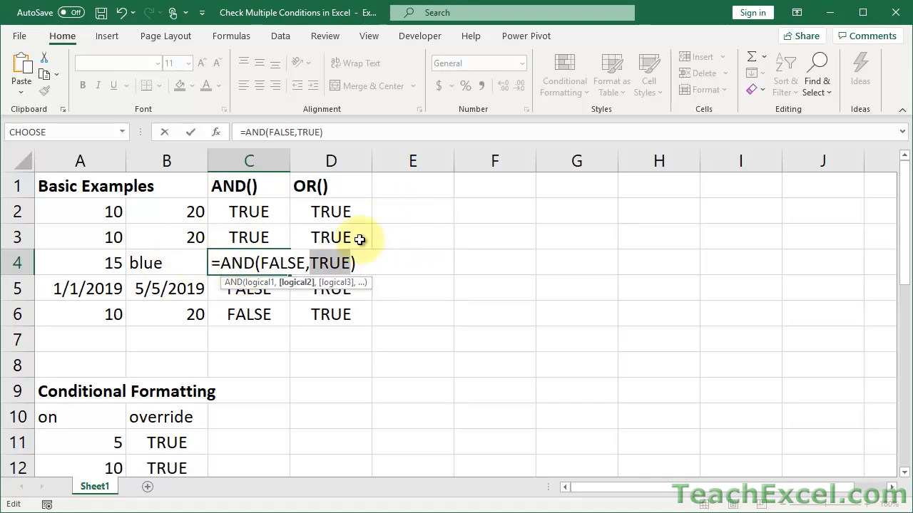
key(Escape)
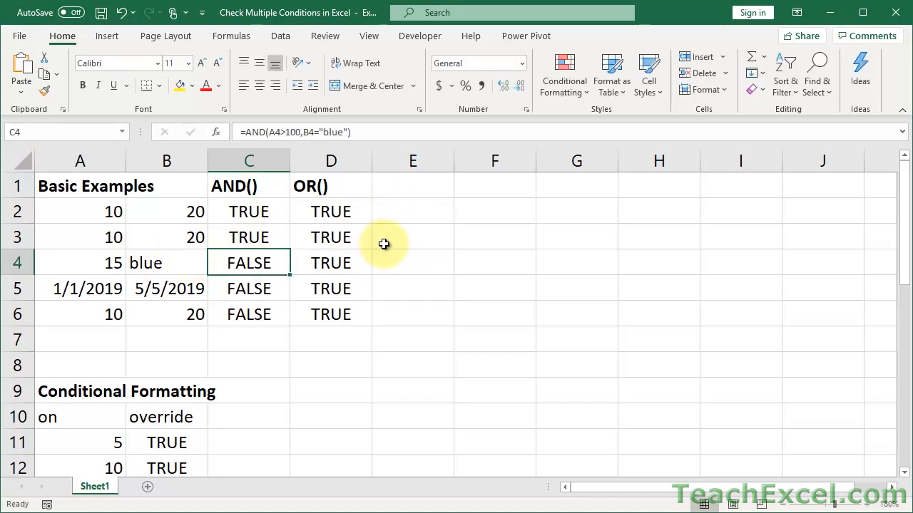
Compare the AND formula in C4 with the OR formula in D4, leaving both unedited
double_click(258, 259)
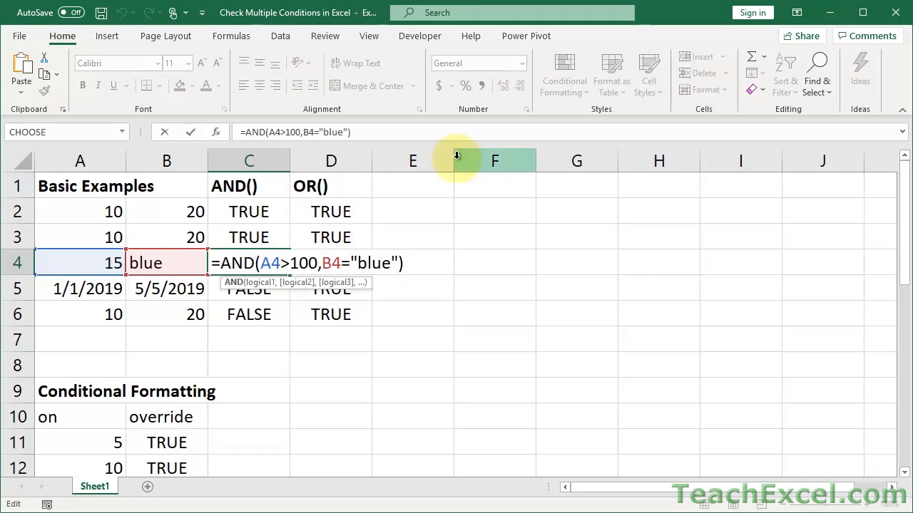
key(Escape)
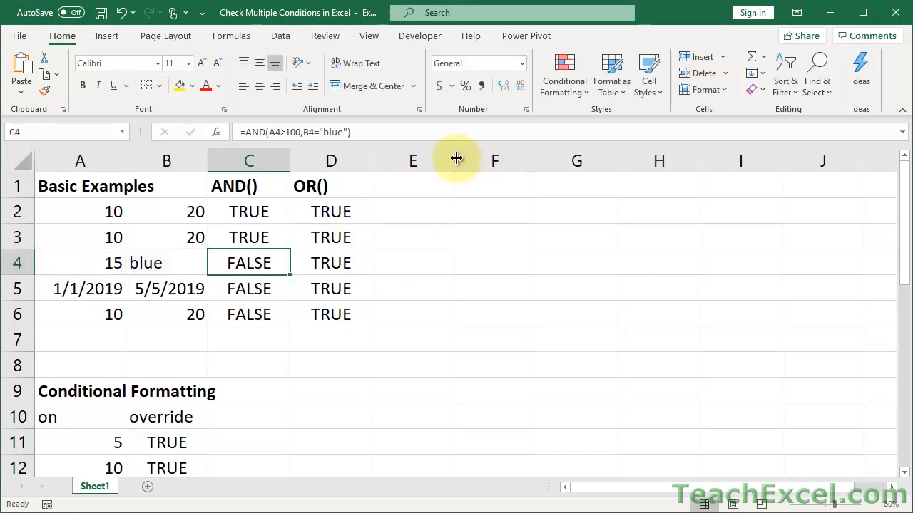
double_click(323, 263)
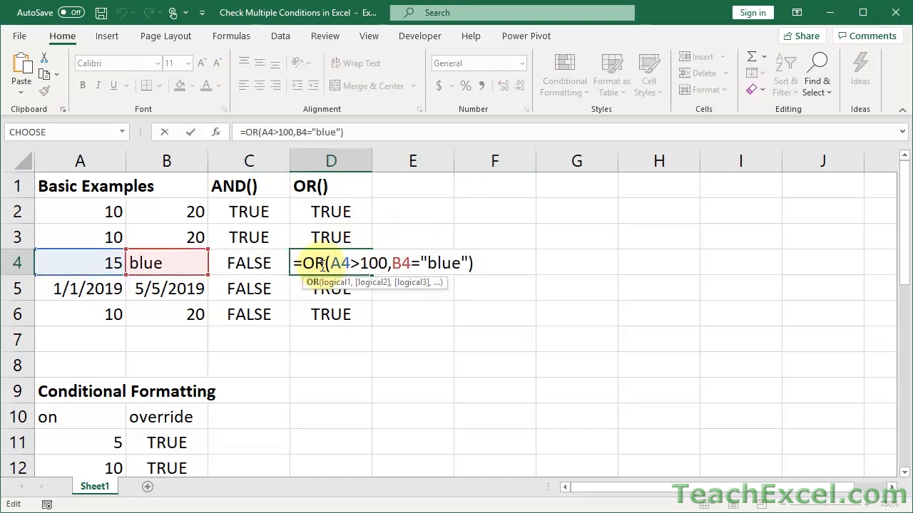
key(Escape)
key(Left)
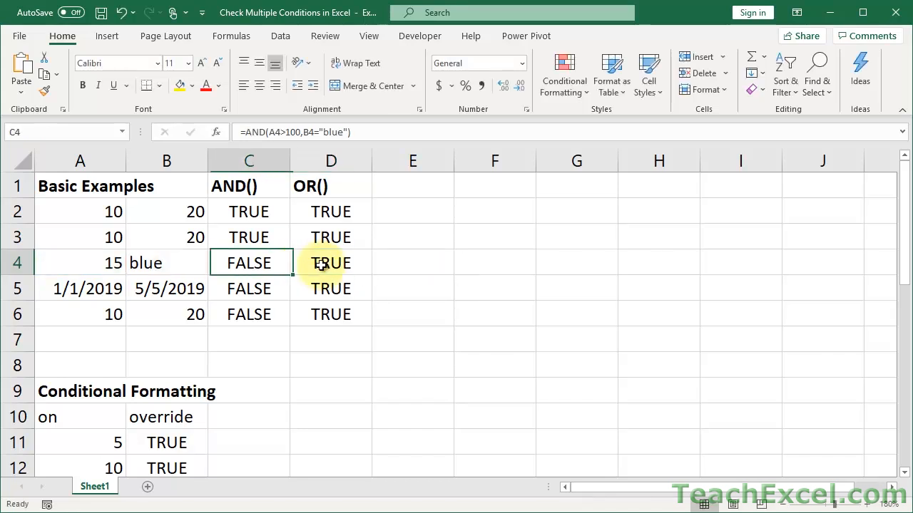
key(Right)
key(Left)
key(Right)
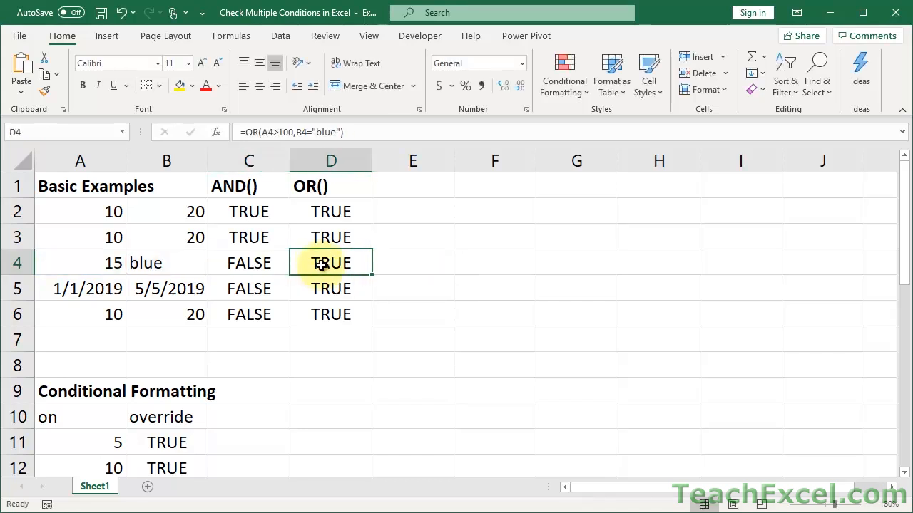
Review the conditions A4>100 and B4="blue" inside the OR formula in D4 without editing it
double_click(322, 264)
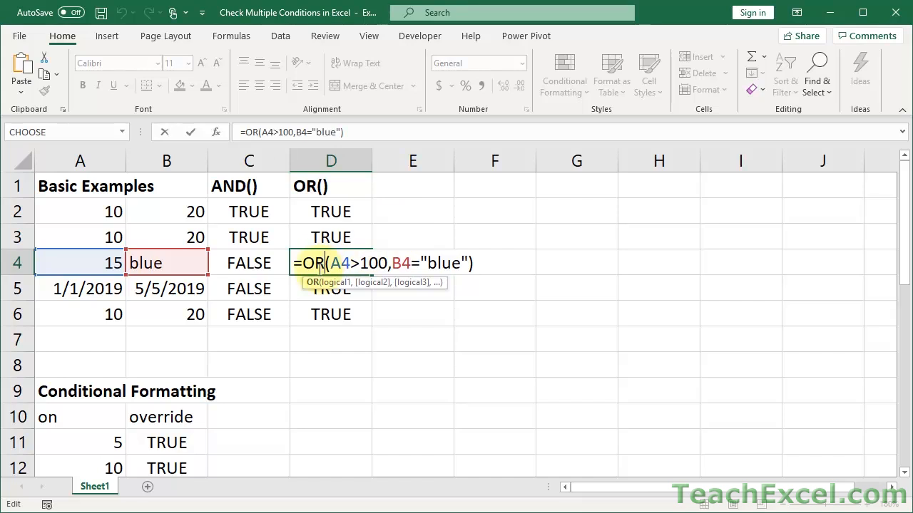
key(Escape)
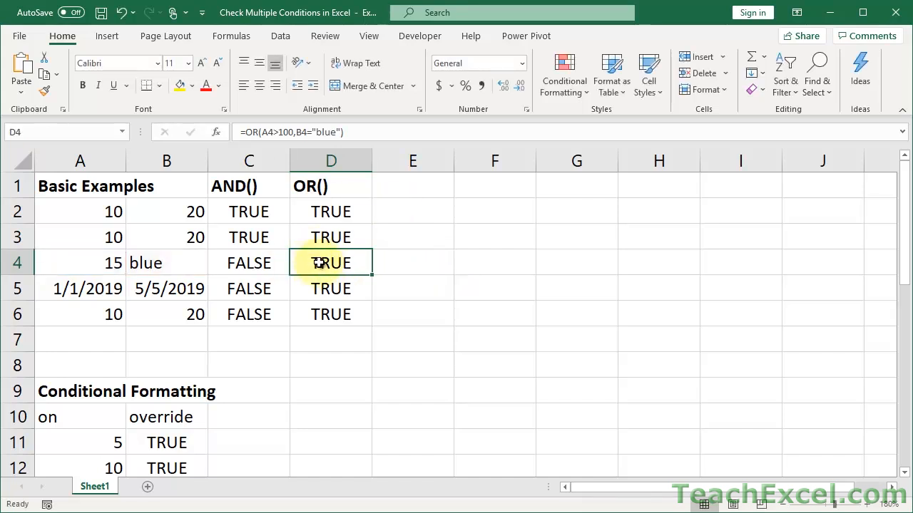
double_click(320, 263)
drag(328, 263, 470, 264)
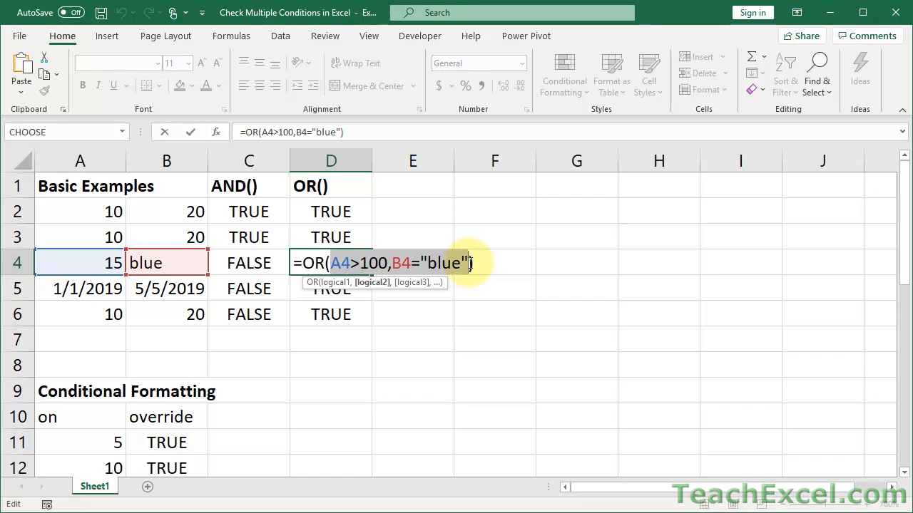
key(Escape)
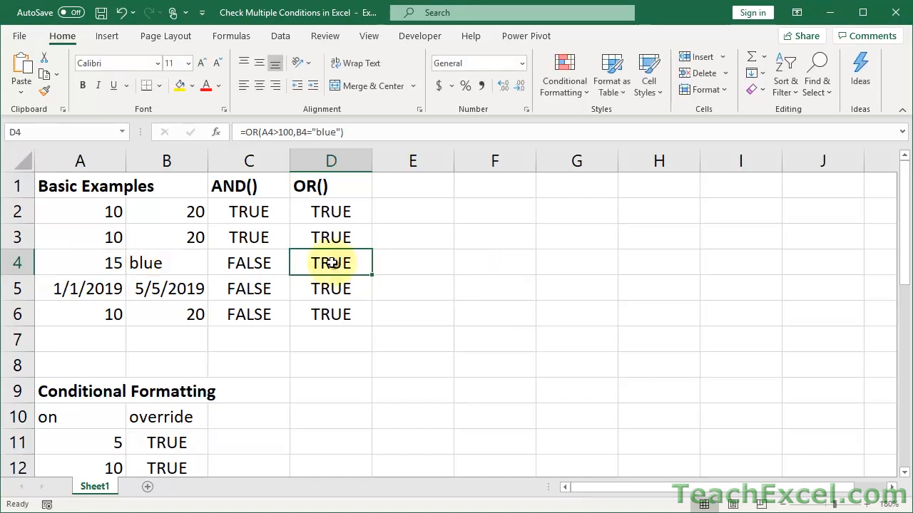
click(281, 264)
click(303, 265)
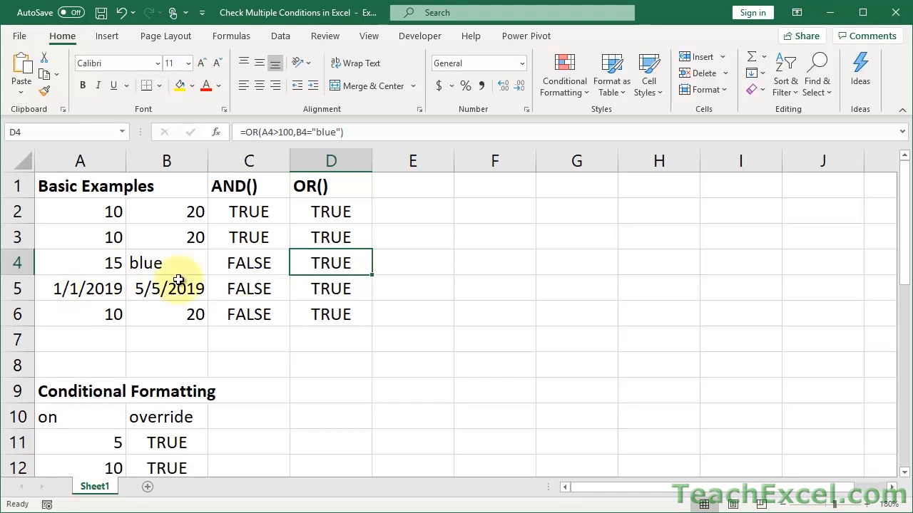
Examine the A5>B5 date comparison in the AND formula in C5, and leave the formula unedited
double_click(258, 289)
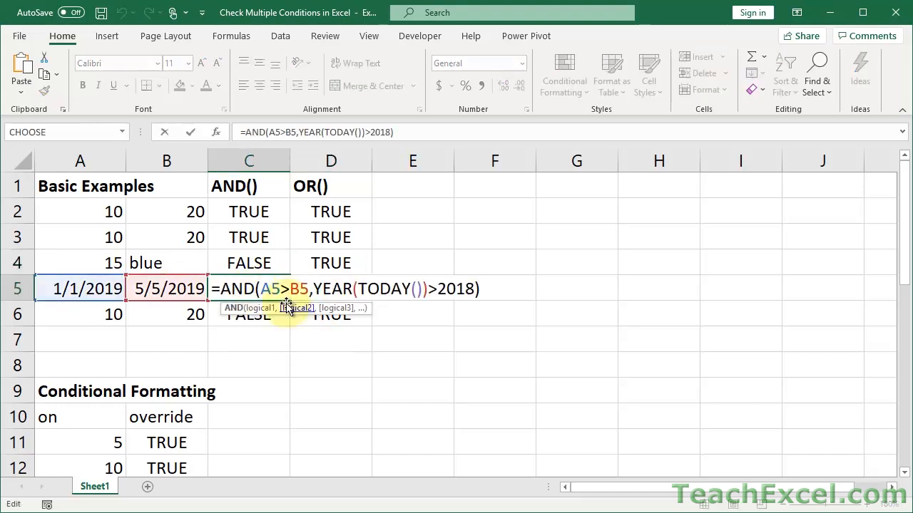
click(273, 288)
click(300, 287)
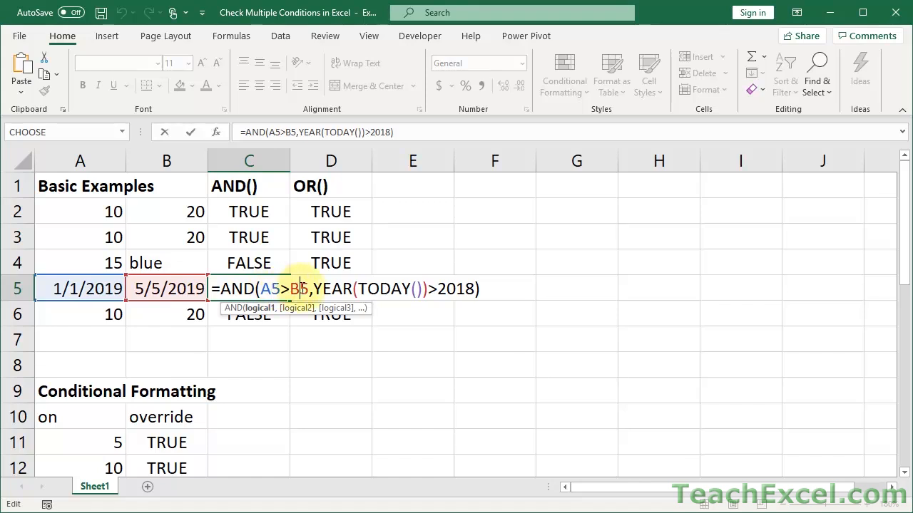
key(Escape)
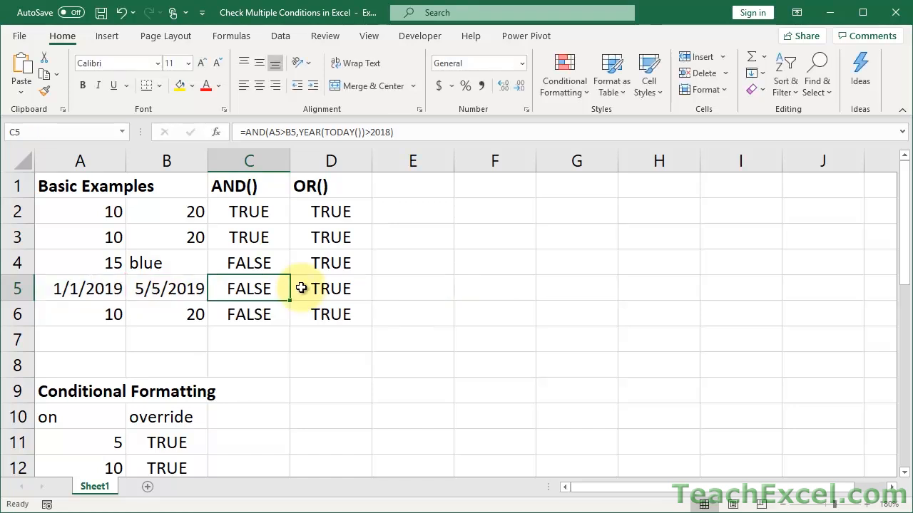
Switch the dates in A5:B5 to the General number format to view their serial numbers, and undo the format change
drag(189, 289, 102, 285)
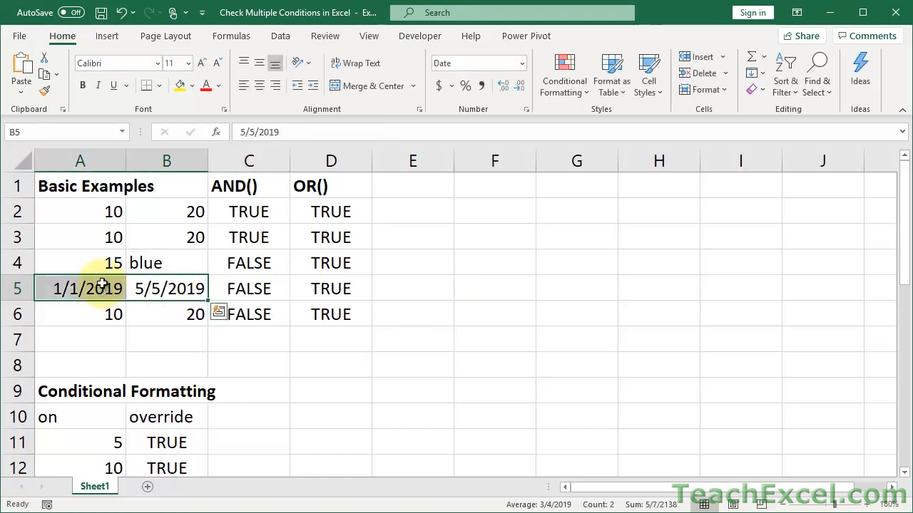
click(522, 63)
click(512, 85)
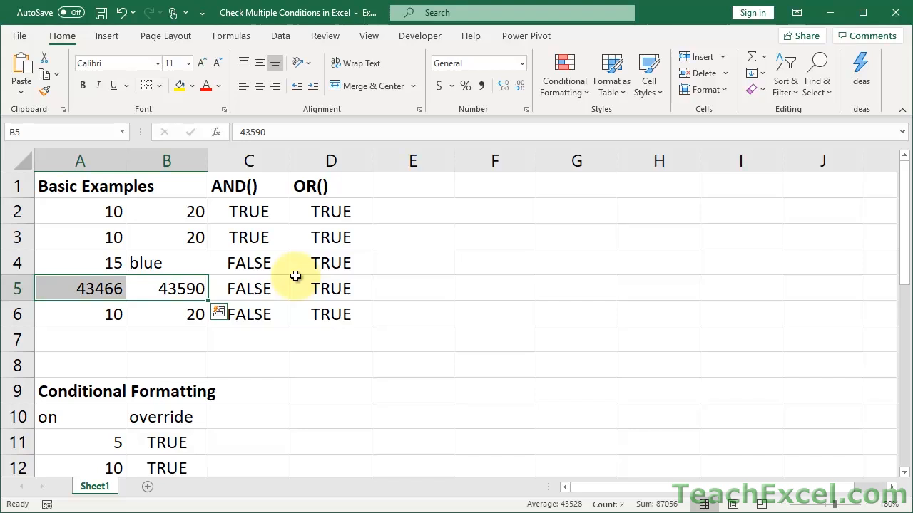
key(ctrl+z)
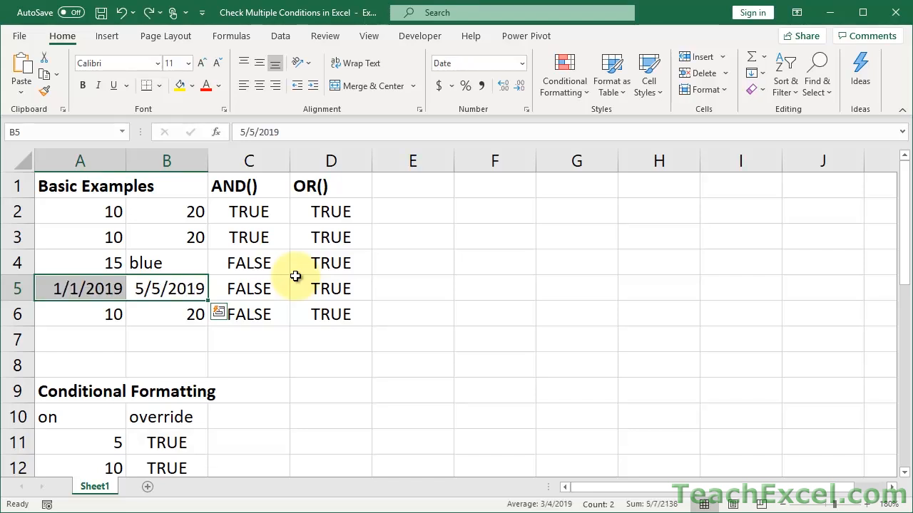
Evaluate the A5>B5 condition inside the C5 formula, and undo the evaluation to restore the cell references
double_click(264, 289)
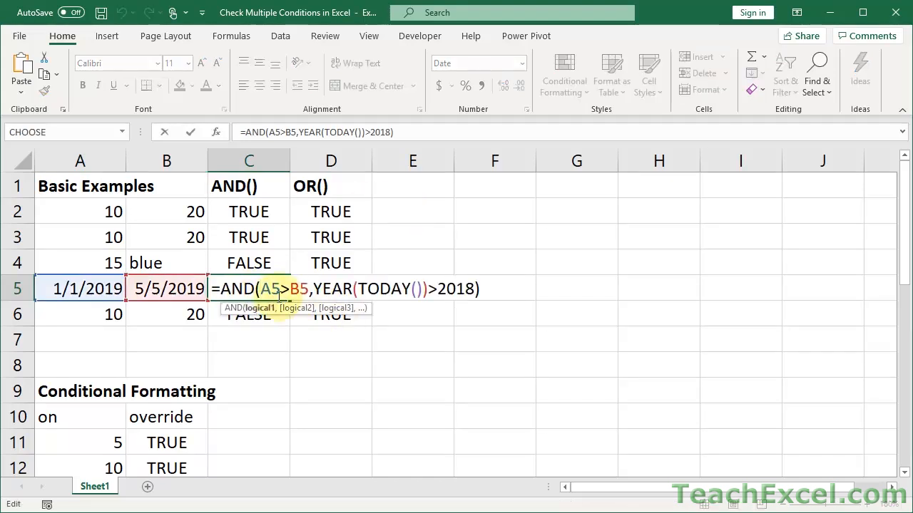
drag(262, 288, 309, 288)
key(F9)
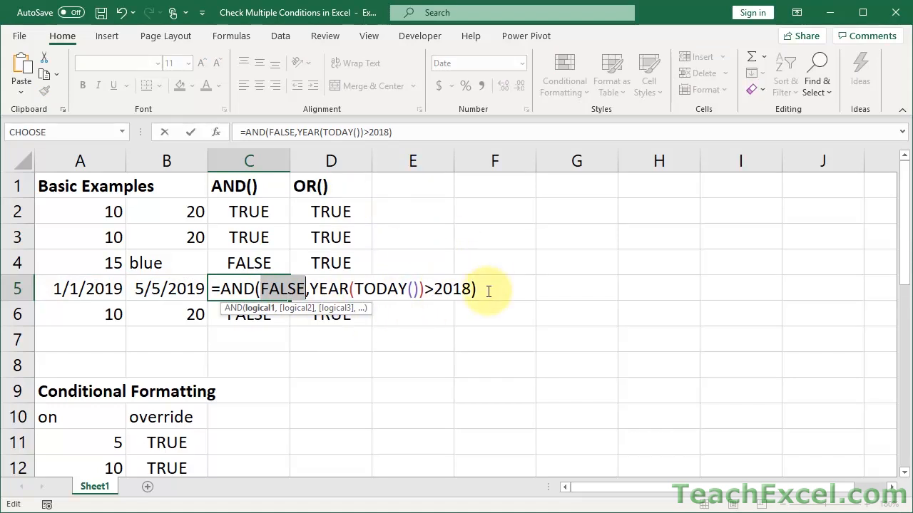
click(311, 288)
click(311, 288)
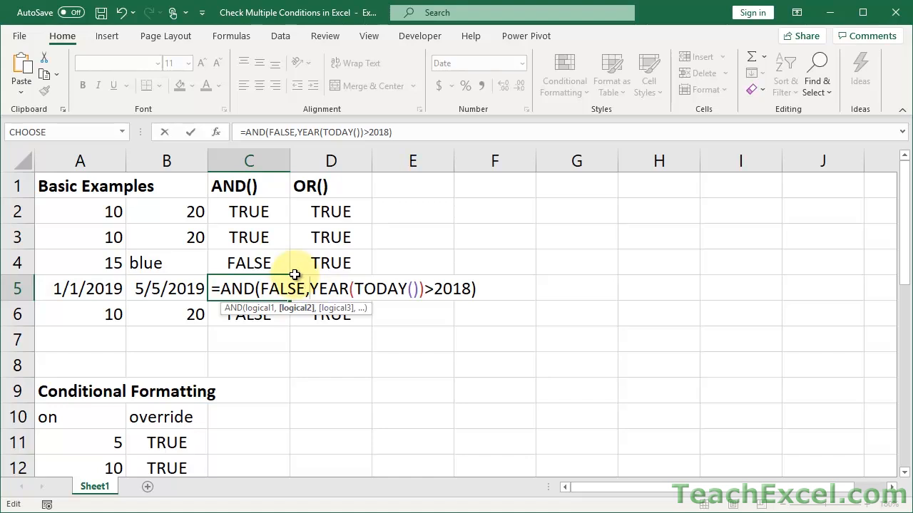
key(ctrl+z)
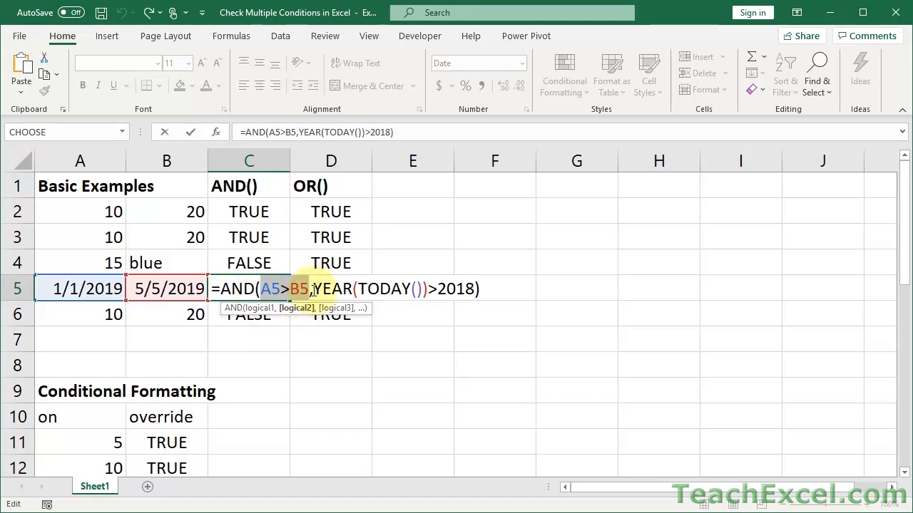
click(312, 288)
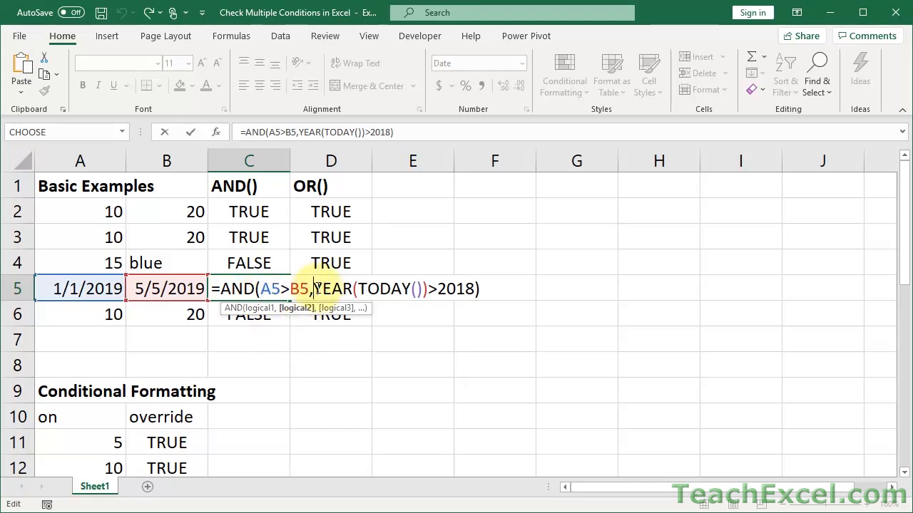
Evaluate TODAY() and the YEAR() function around it inside the C5 formula, and discard the evaluated values
drag(314, 289, 429, 292)
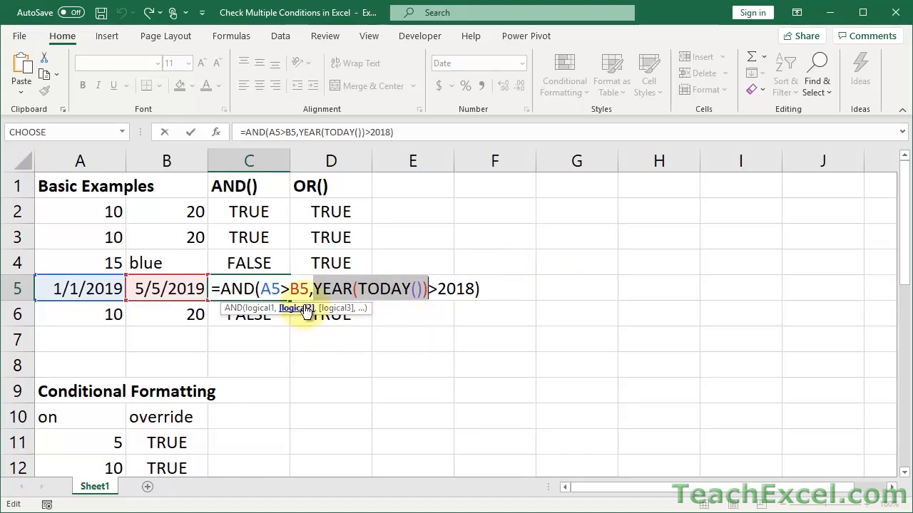
click(377, 294)
drag(359, 289, 423, 289)
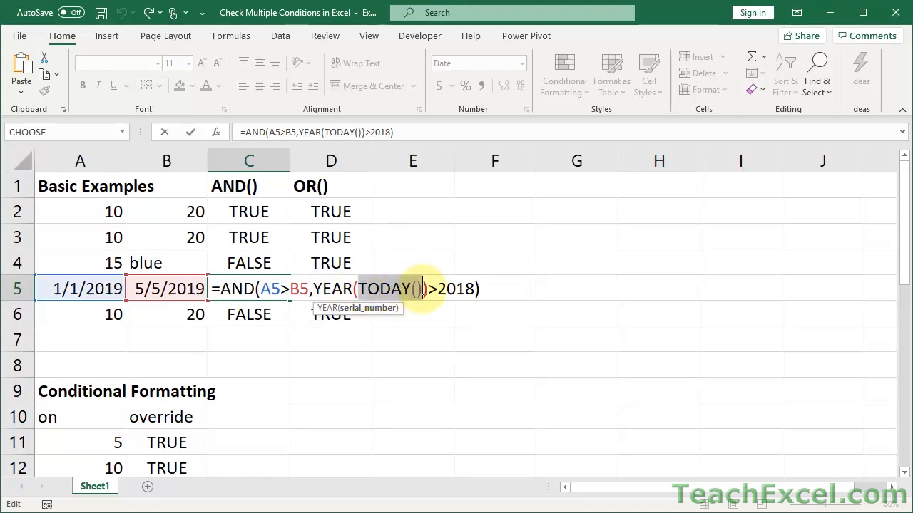
key(F9)
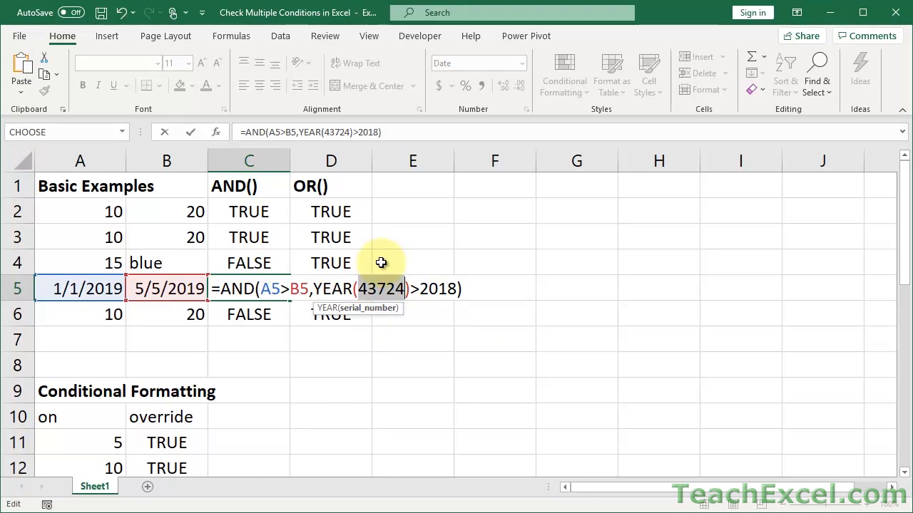
drag(308, 288, 411, 290)
key(F9)
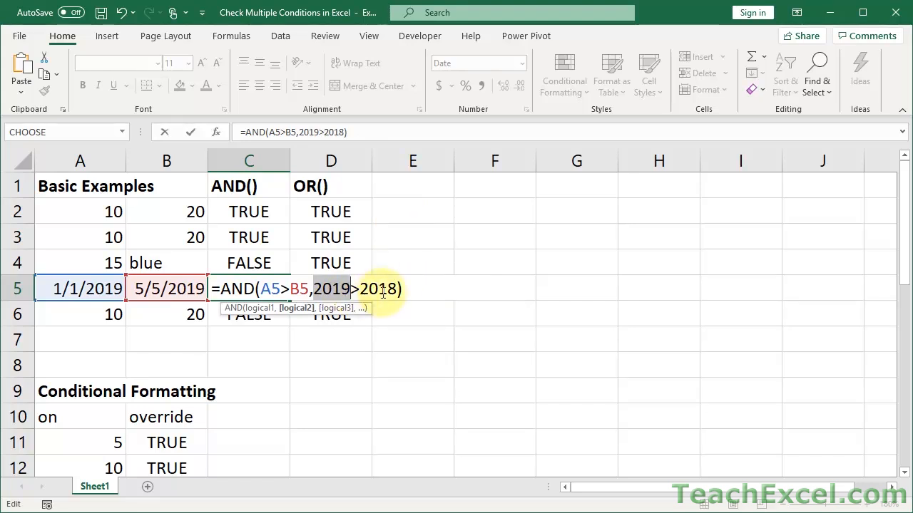
key(Escape)
Compare the AND formula in C5 with the OR formula in D5, leaving both unedited
click(306, 288)
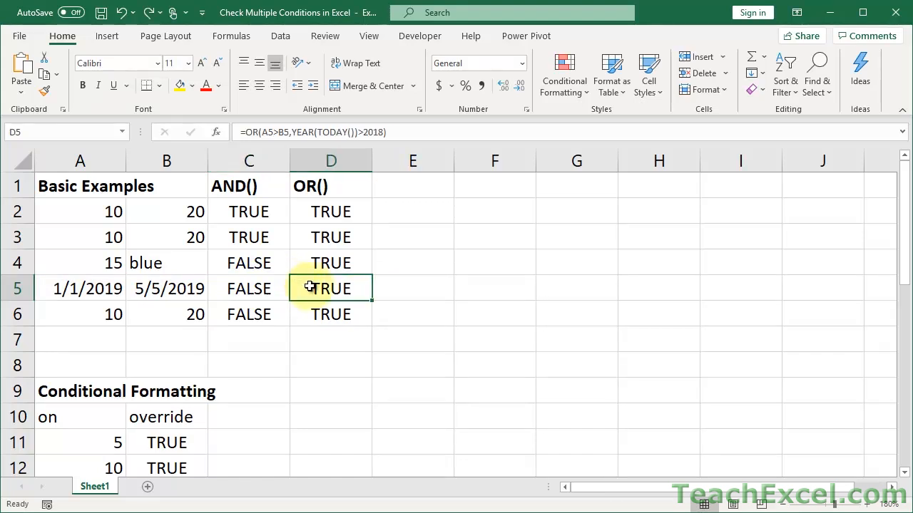
click(232, 296)
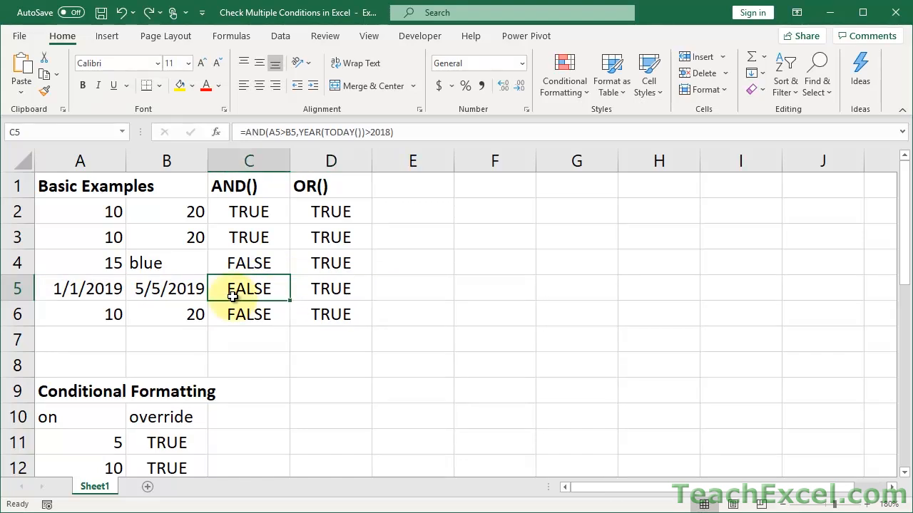
double_click(332, 295)
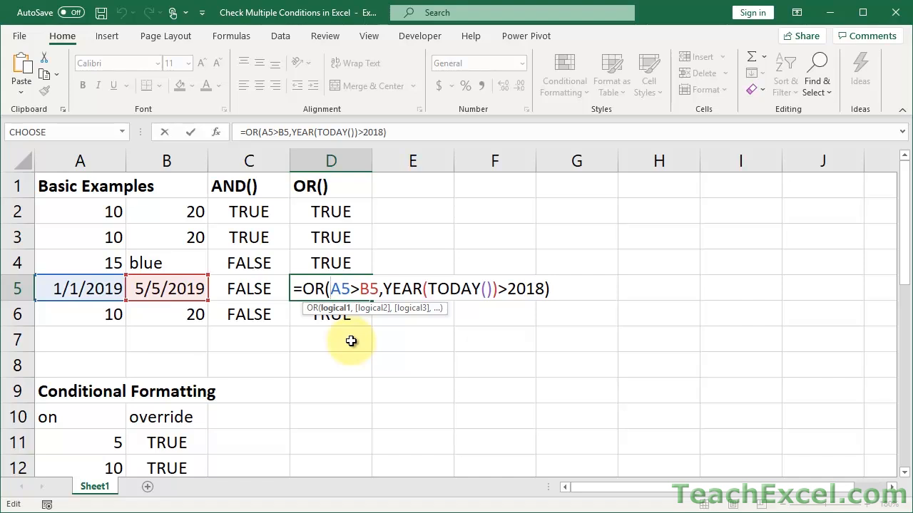
key(Return)
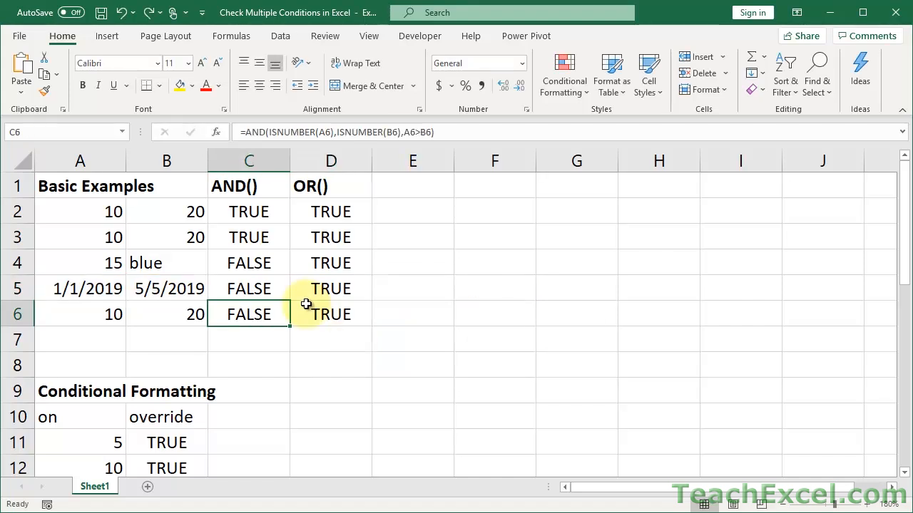
Review the ISNUMBER checks inside the AND formula in C6 without editing it
double_click(256, 314)
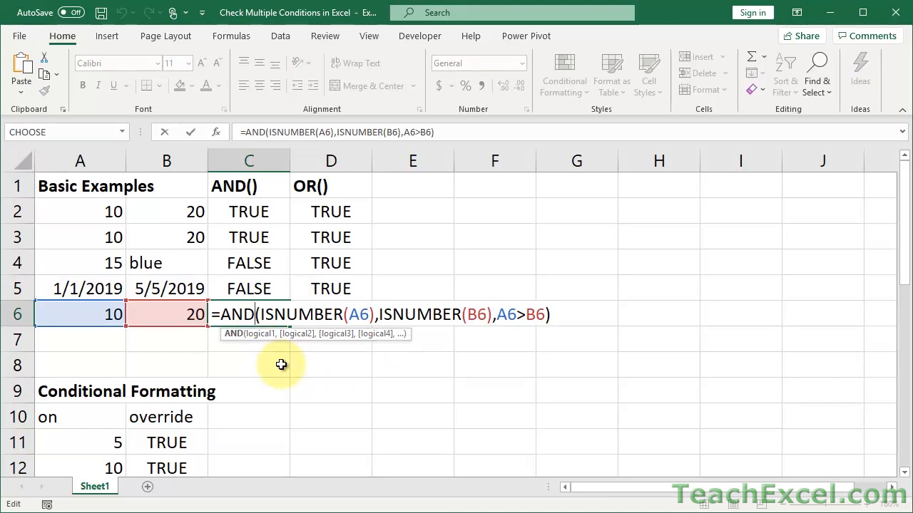
double_click(295, 314)
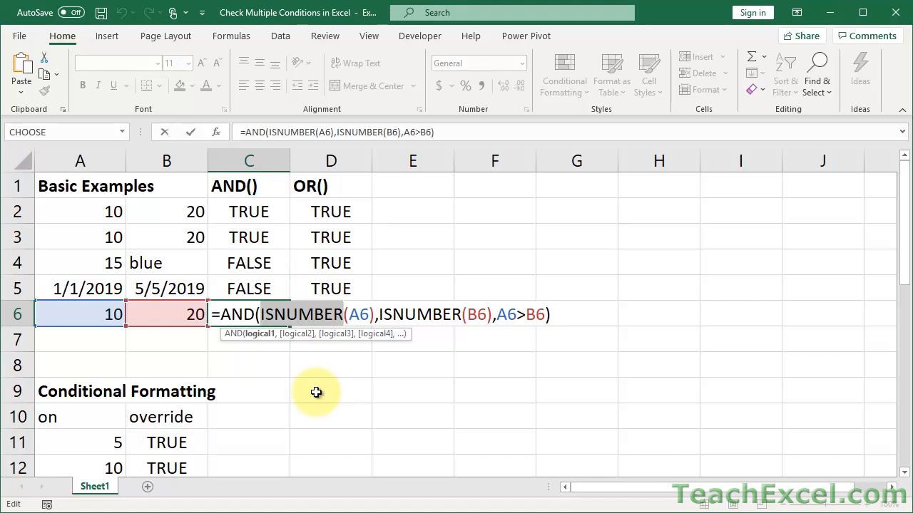
key(ctrl+Return)
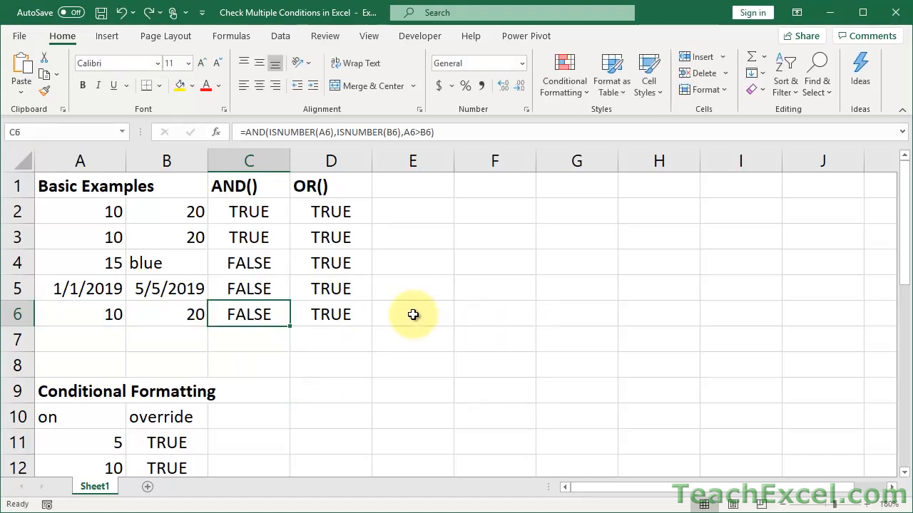
Test the formula =ISNUMBER(A6) in cell E6, and clear the cell again
click(412, 313)
text(=isnum)
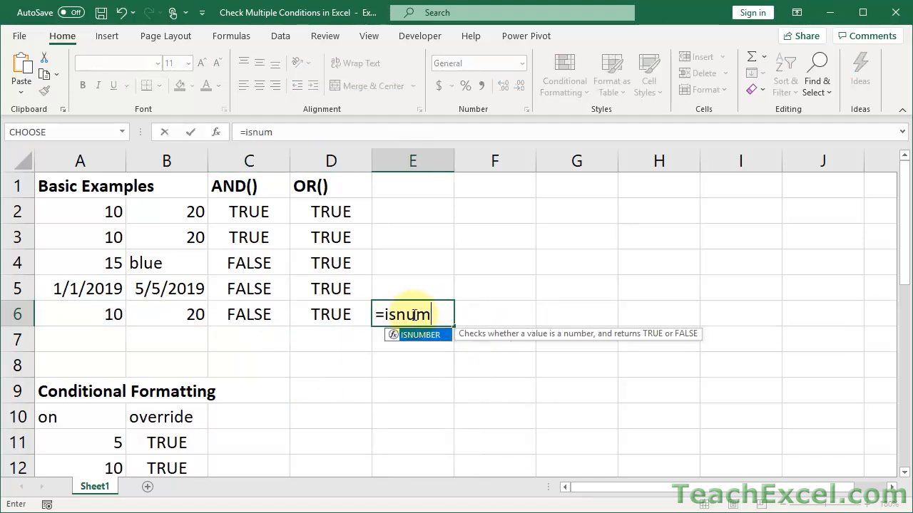
key(Tab)
click(110, 314)
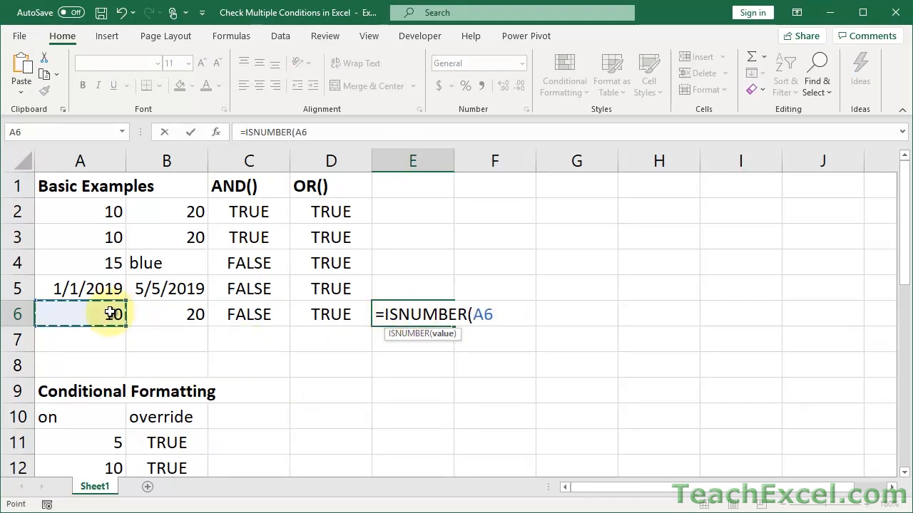
key(ctrl+Return)
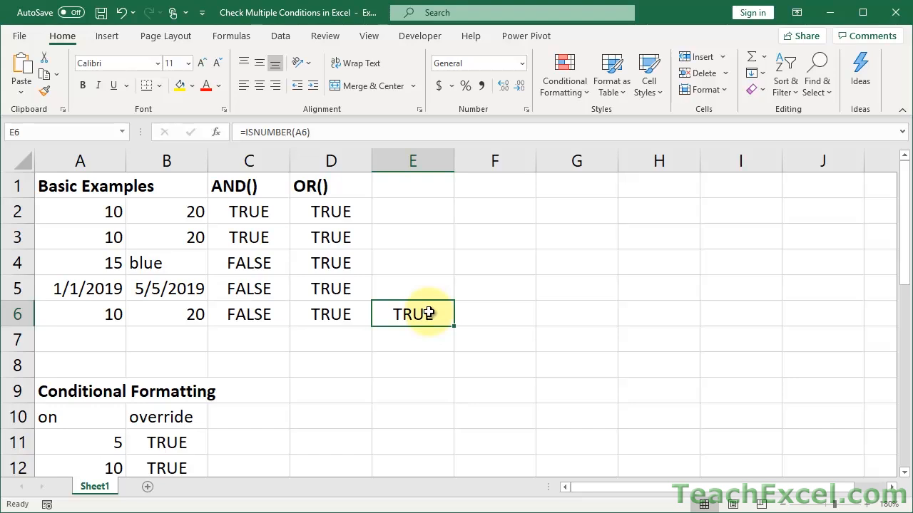
key(Delete)
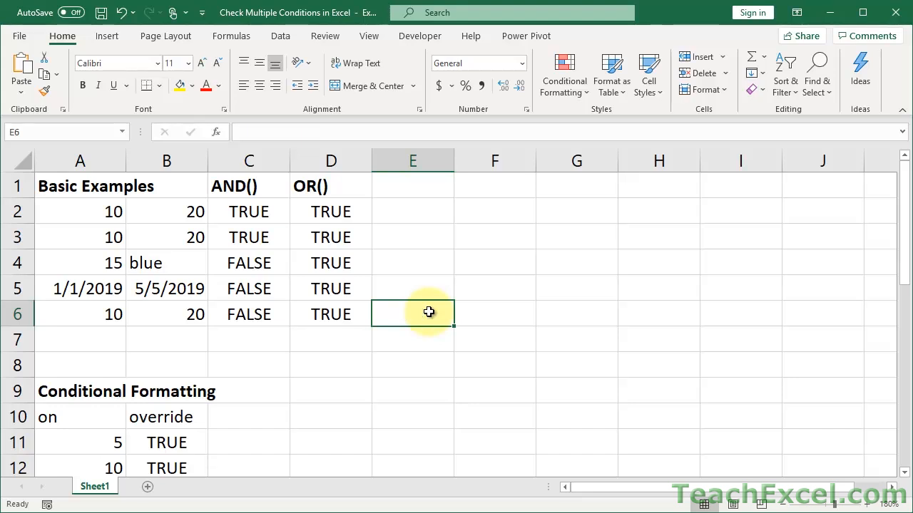
Review the ISNUMBER and A6>B6 conditions inside the OR formula in D6 without editing it
double_click(317, 312)
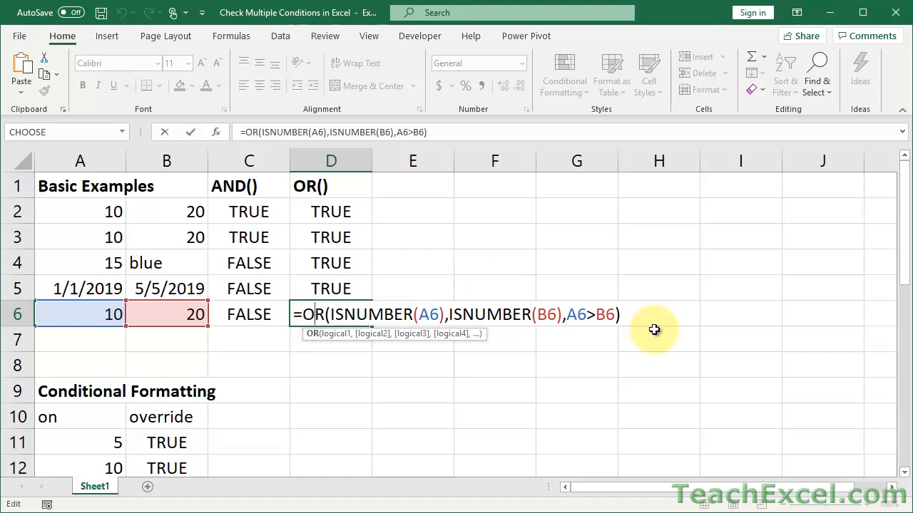
key(ctrl+Return)
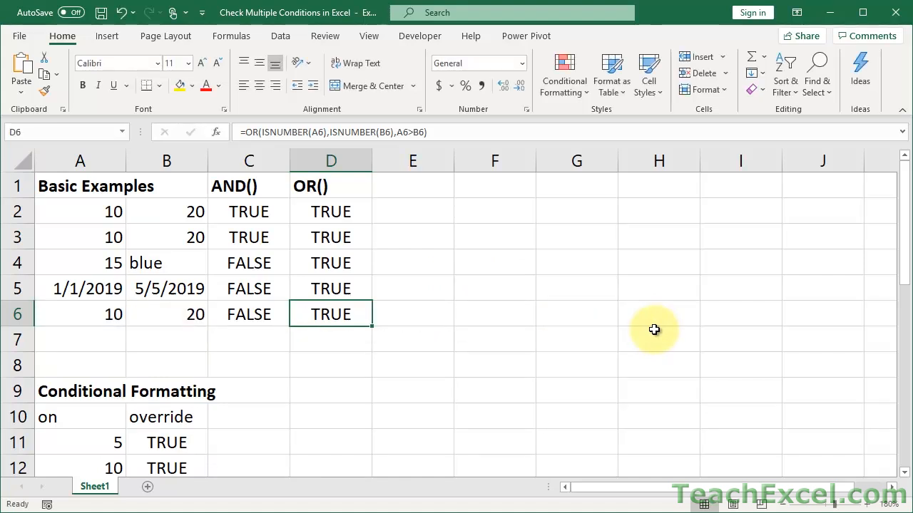
Check the OR formula in B17 under Data Validation, and clear the entry in A17
scroll(653, 330, down, 2)
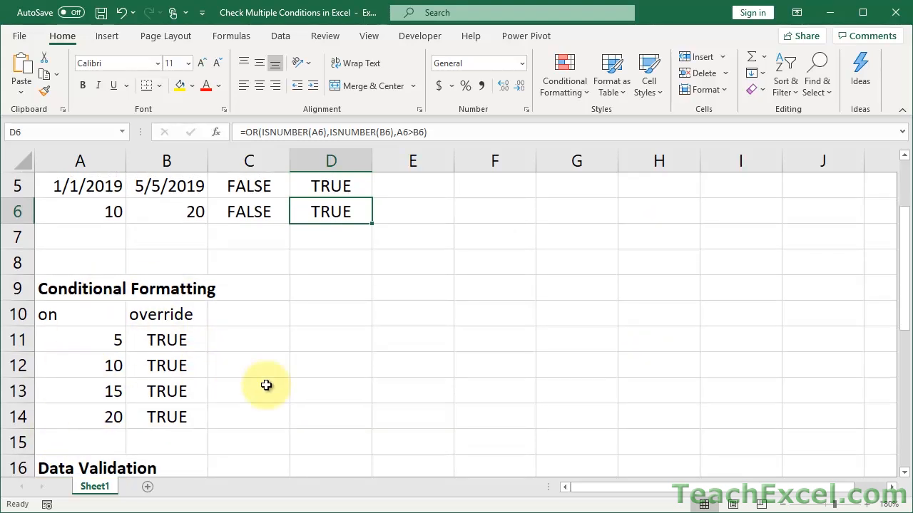
scroll(266, 385, down, 3)
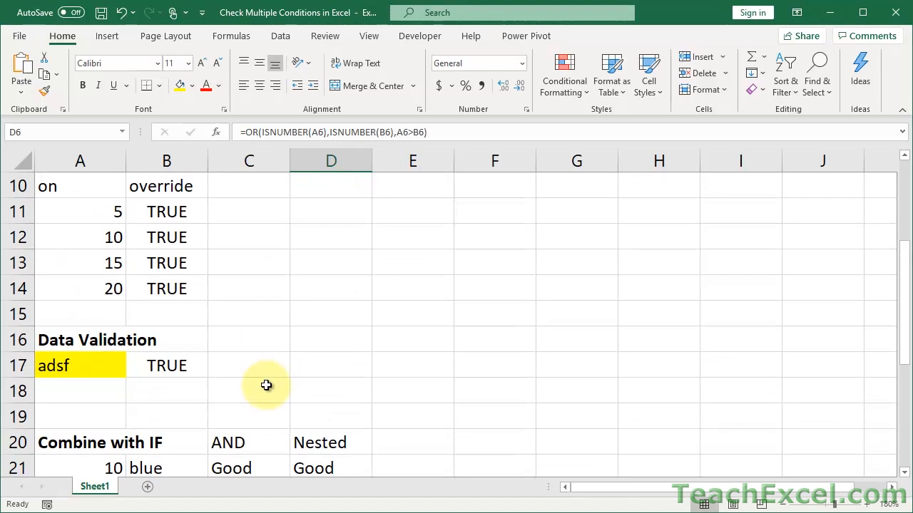
scroll(266, 385, up, 1)
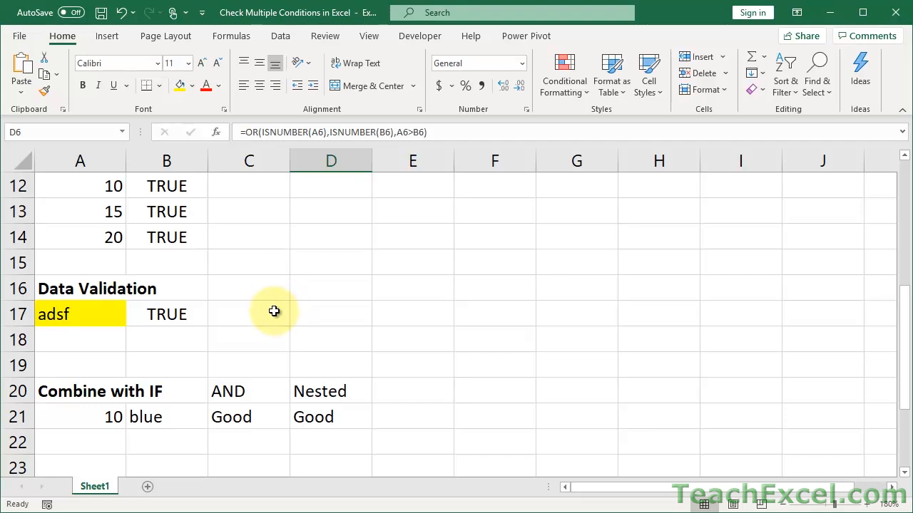
click(164, 311)
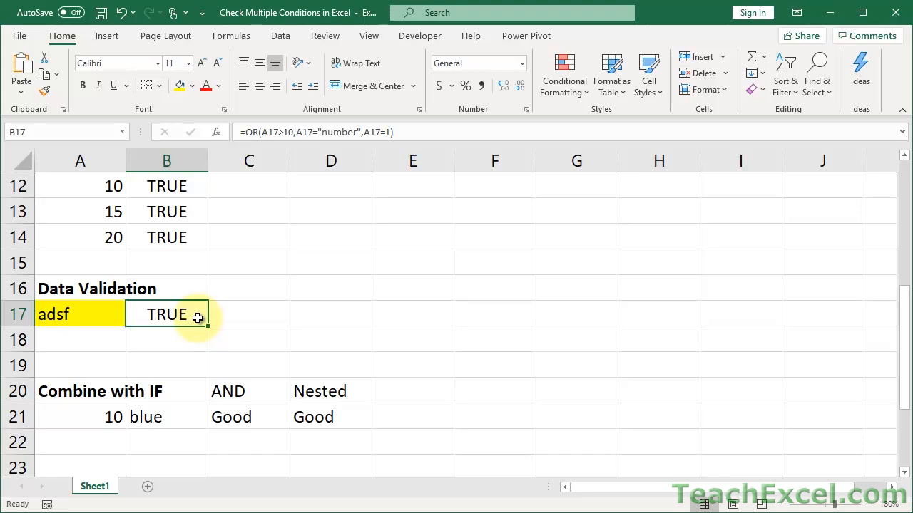
key(Left)
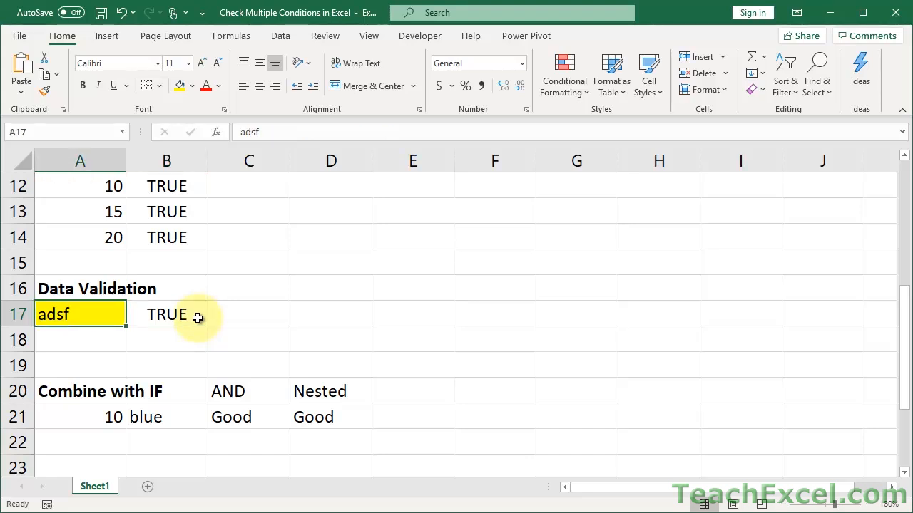
key(Delete)
Replace the formula in B17 with =LEFT(A17)="a" to check the first character of A17
click(198, 318)
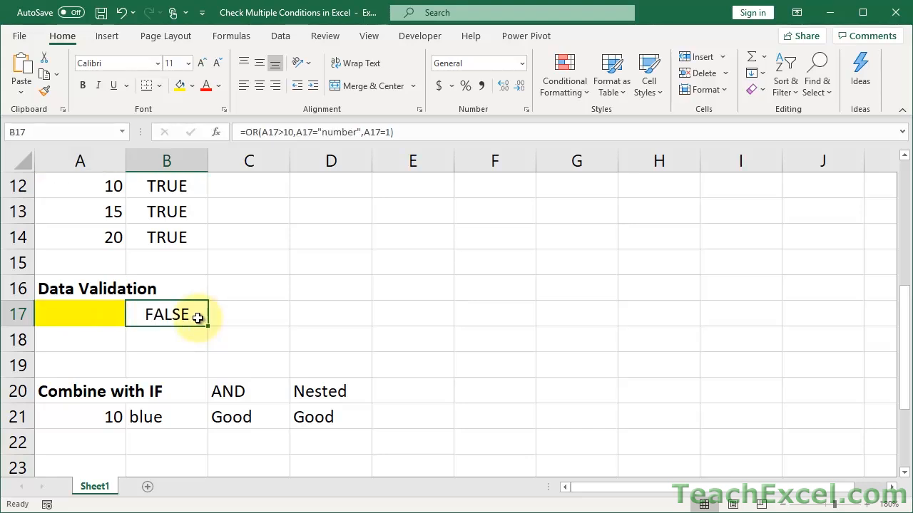
key(Delete)
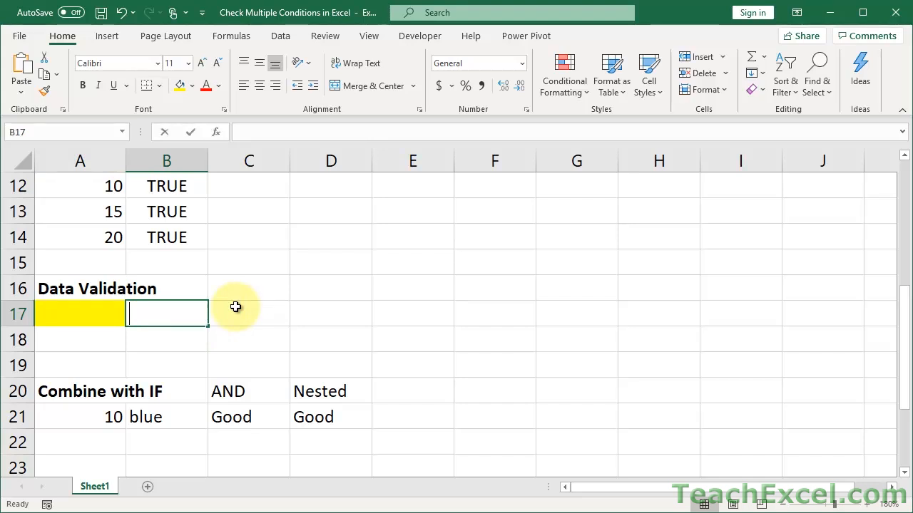
text(=)
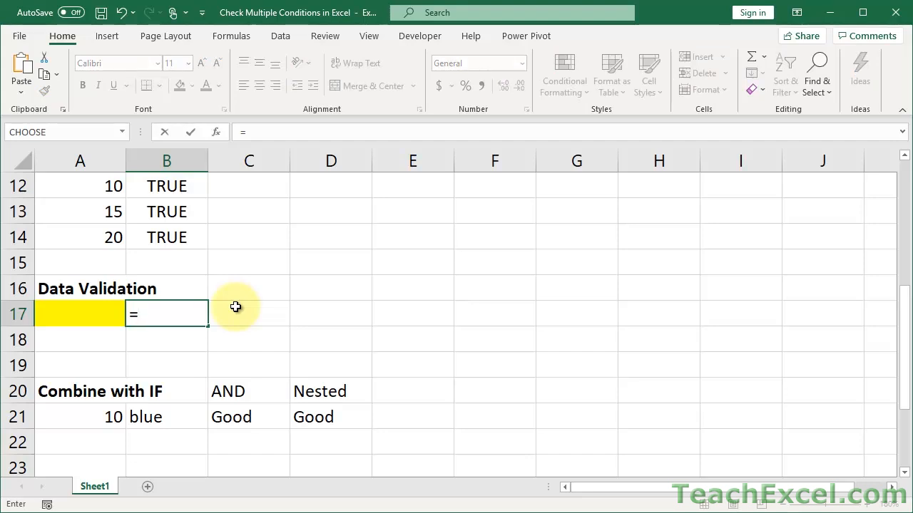
text(left)
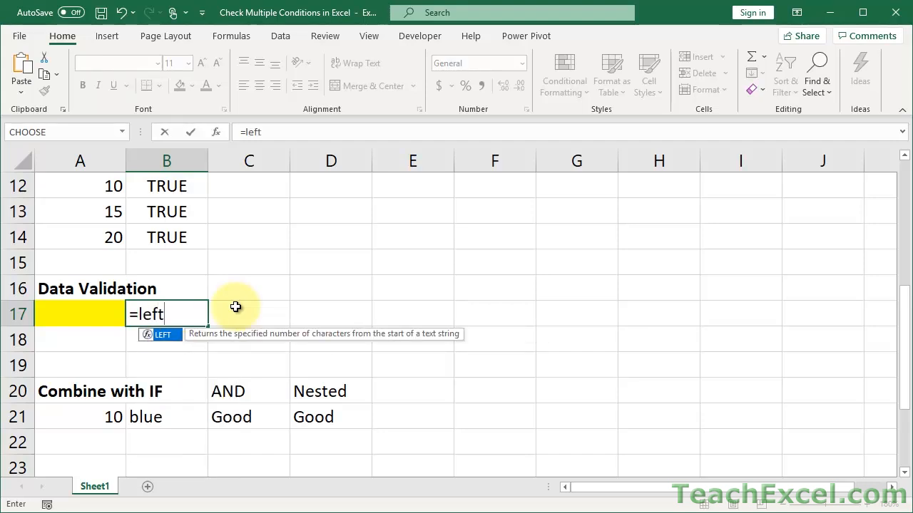
key(Tab)
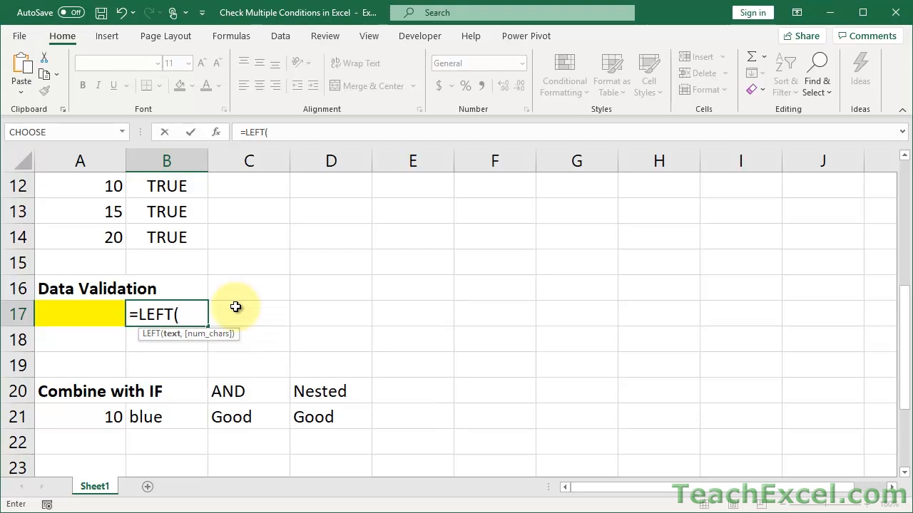
key(Left)
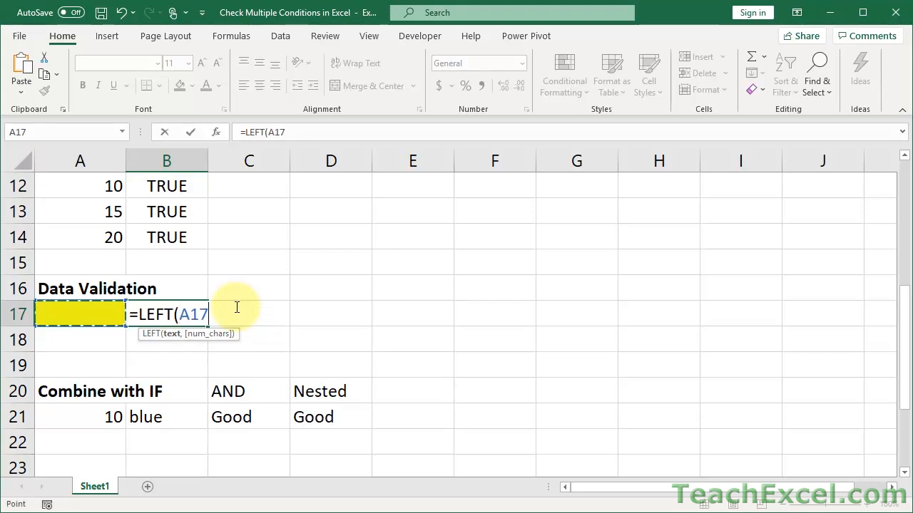
text())
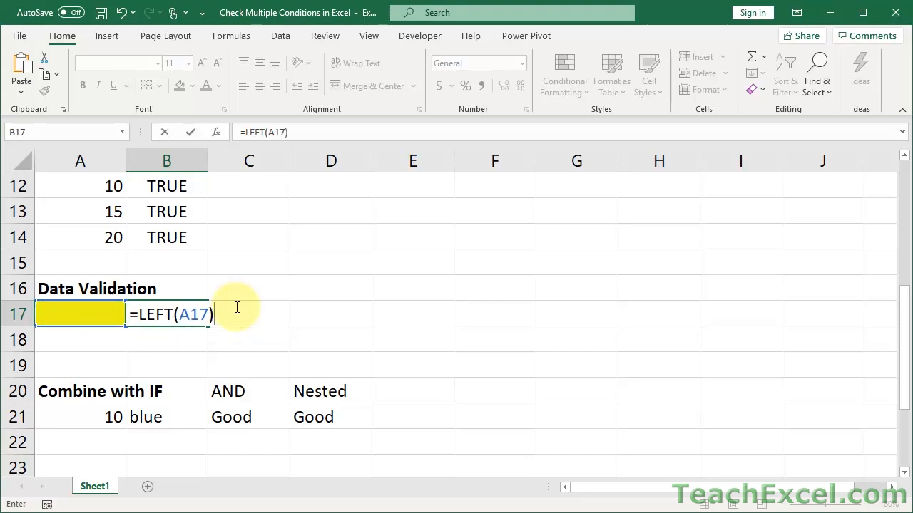
text(=)
text("a')
key(BackSpace)
text(")
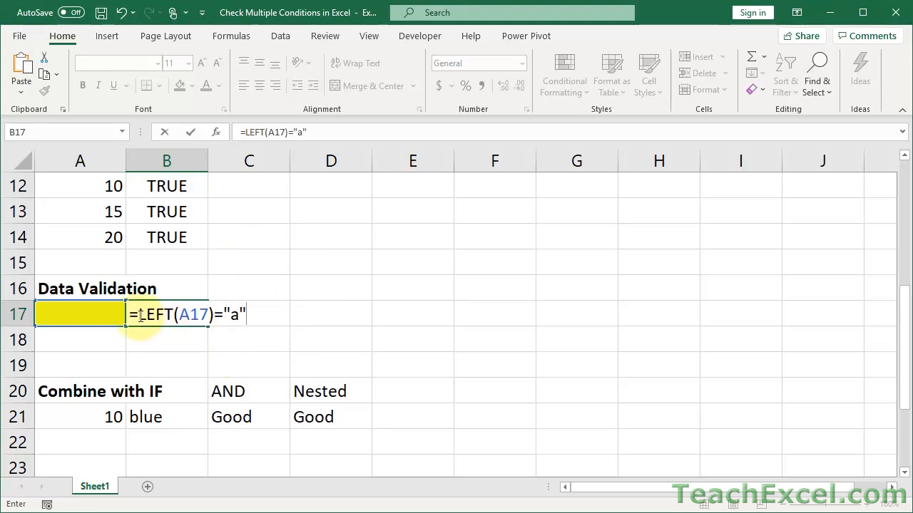
key(ctrl+Return)
Enter the test text asdf in A17 under Data Validation
key(Left)
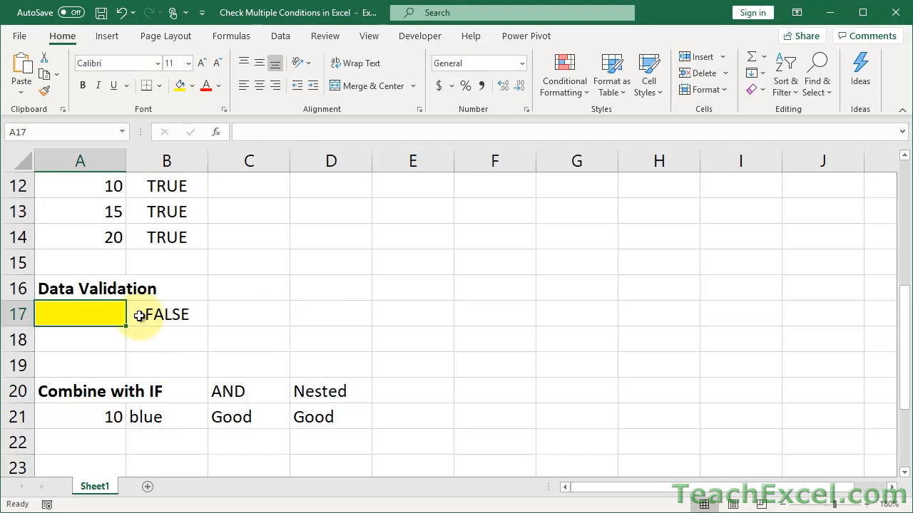
text(asdf)
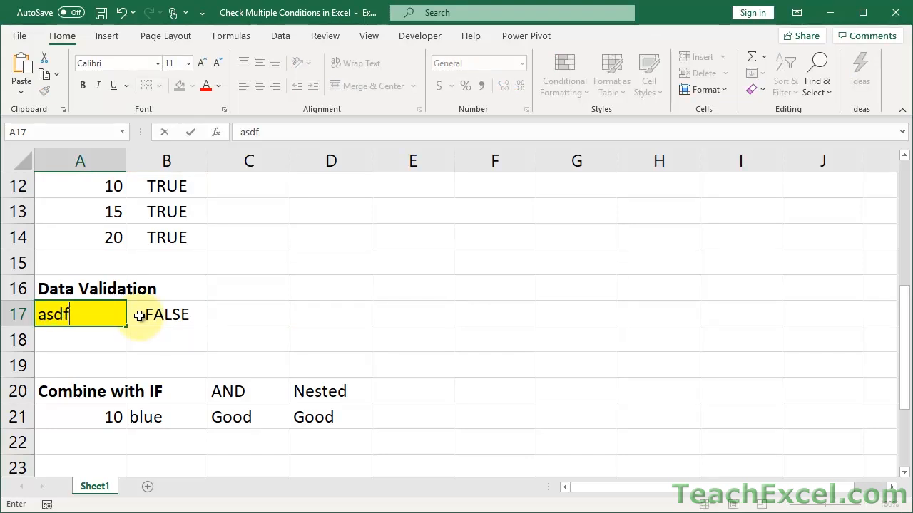
key(Return)
Evaluate the LEFT(A17) part and the whole comparison within B17's formula, keeping the original formula
click(166, 308)
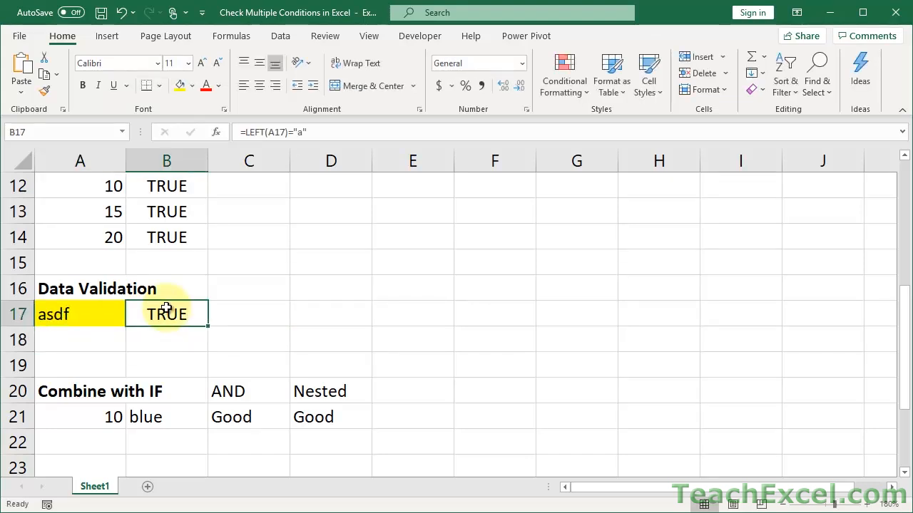
double_click(166, 308)
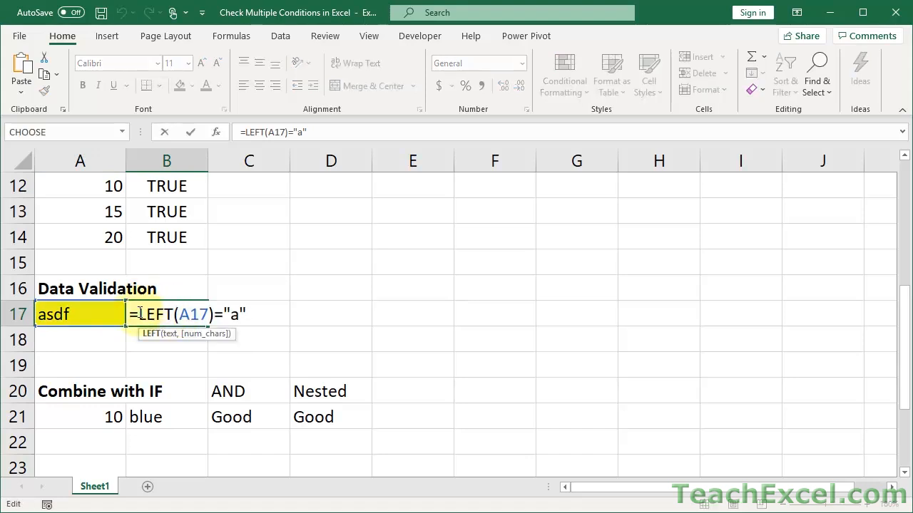
drag(140, 314, 215, 311)
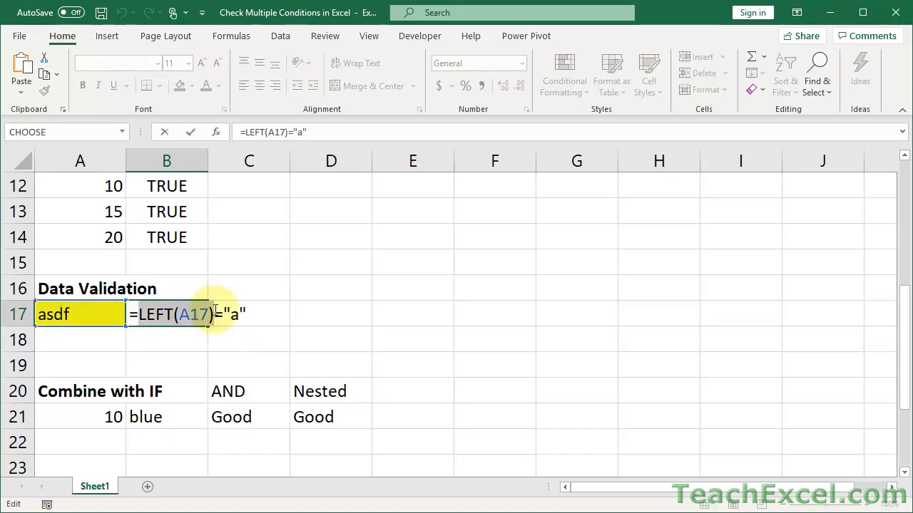
key(F9)
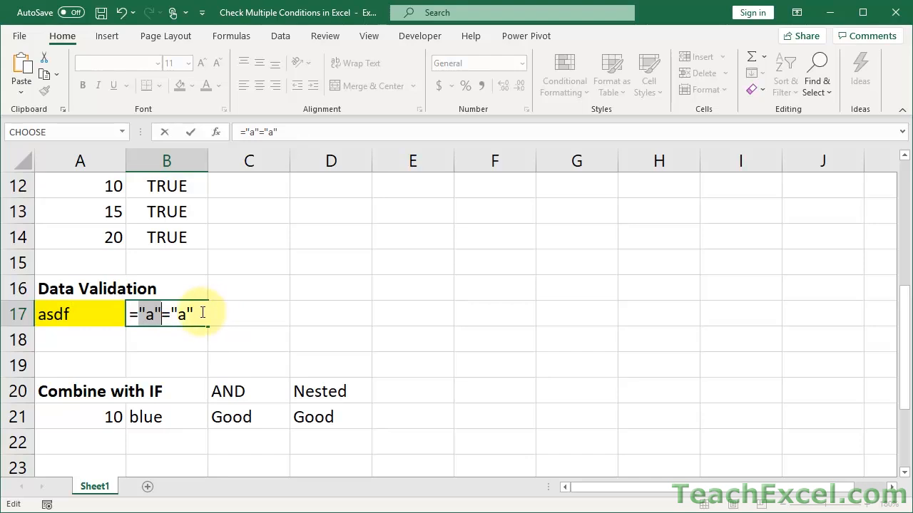
drag(200, 314, 141, 315)
key(F9)
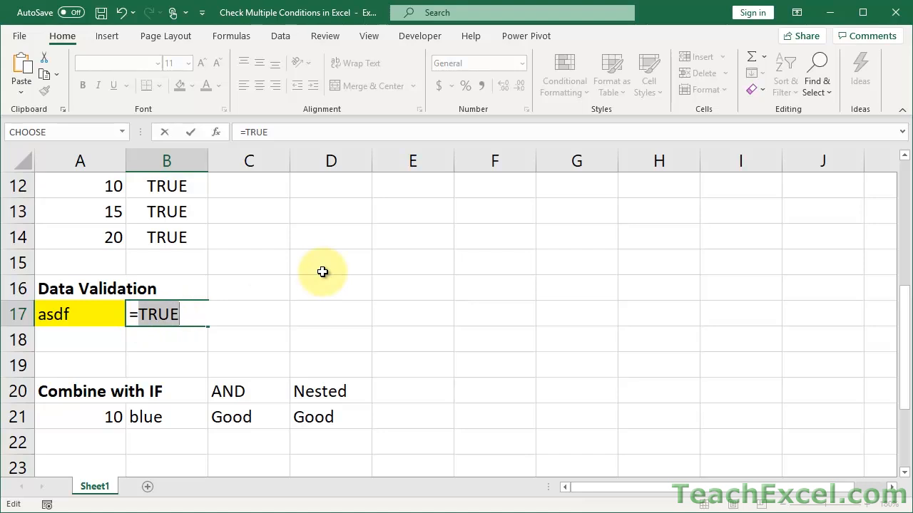
key(Escape)
double_click(182, 310)
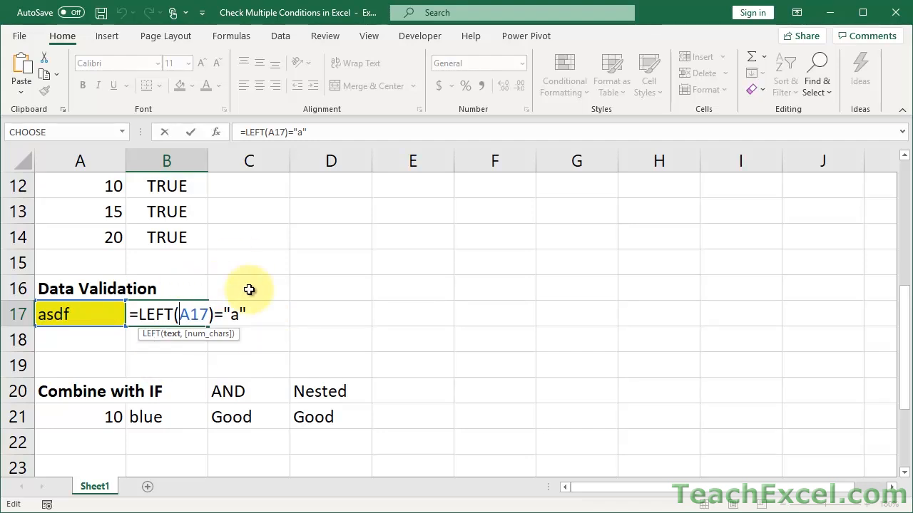
key(ctrl+Return)
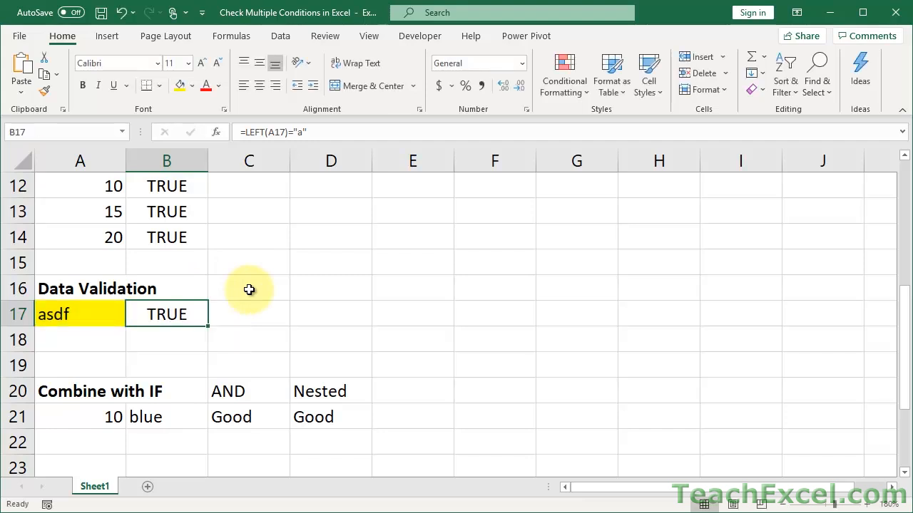
Enter the formula =MID(A17,2,1) in C17 to extract the second character of A17
click(241, 322)
text(=)
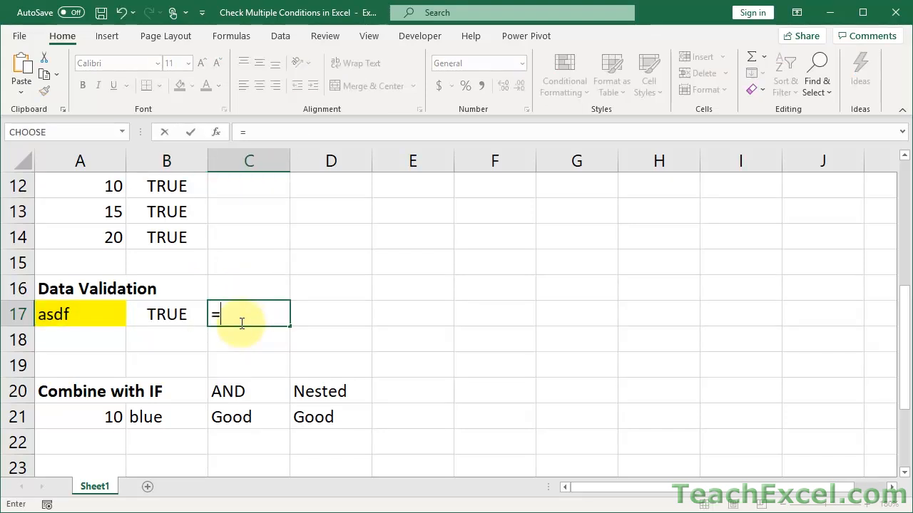
text(mid)
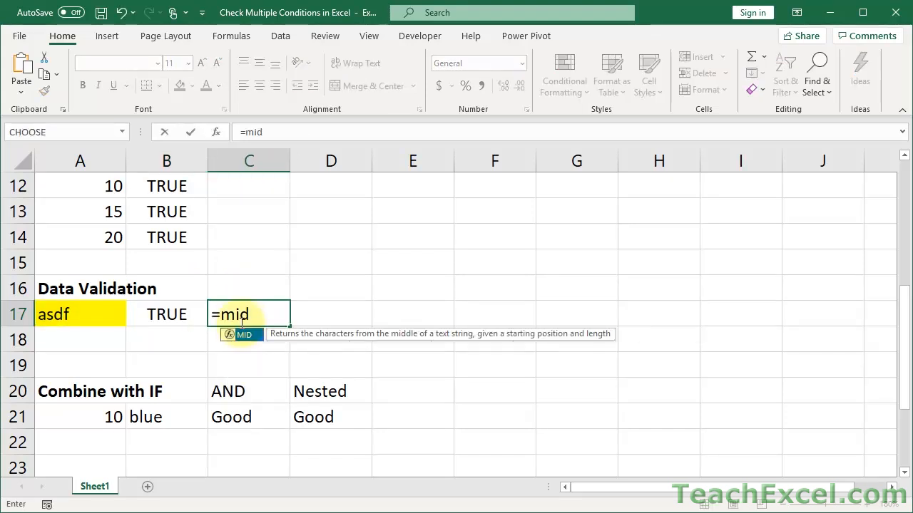
key(Tab)
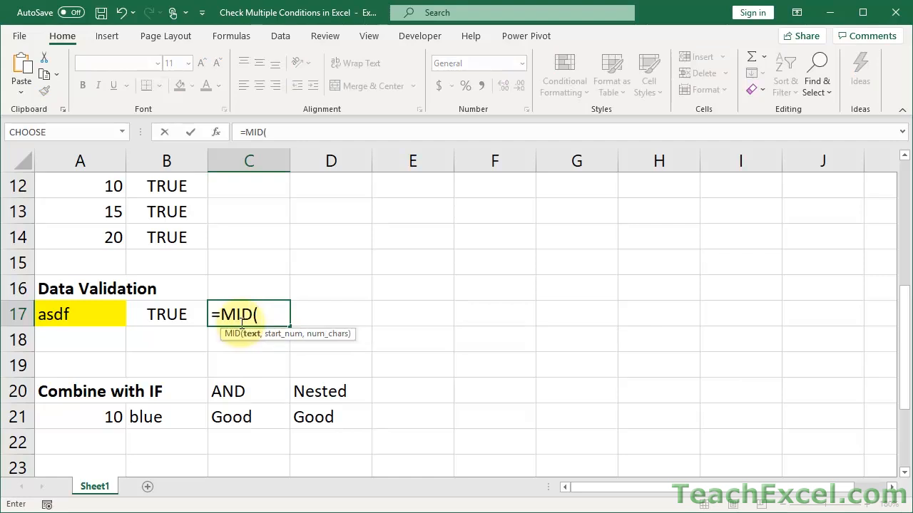
key(Left)
key(Left)
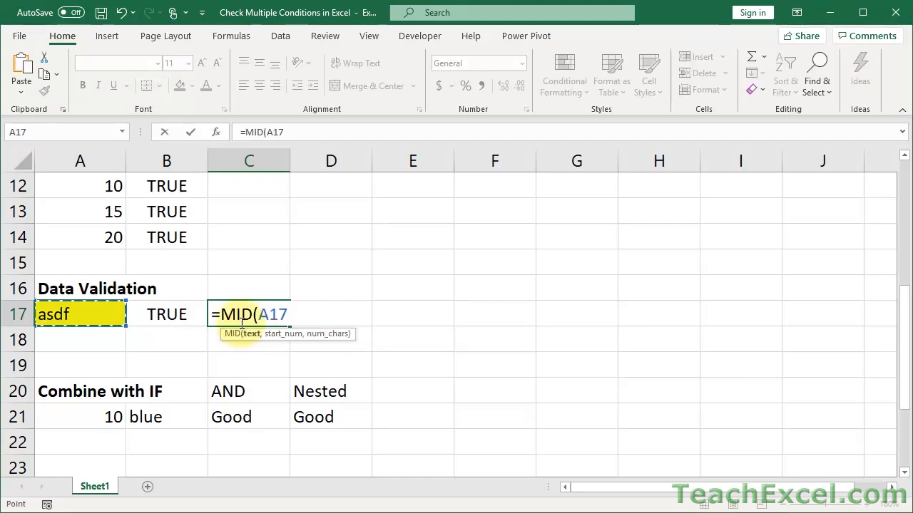
text(,)
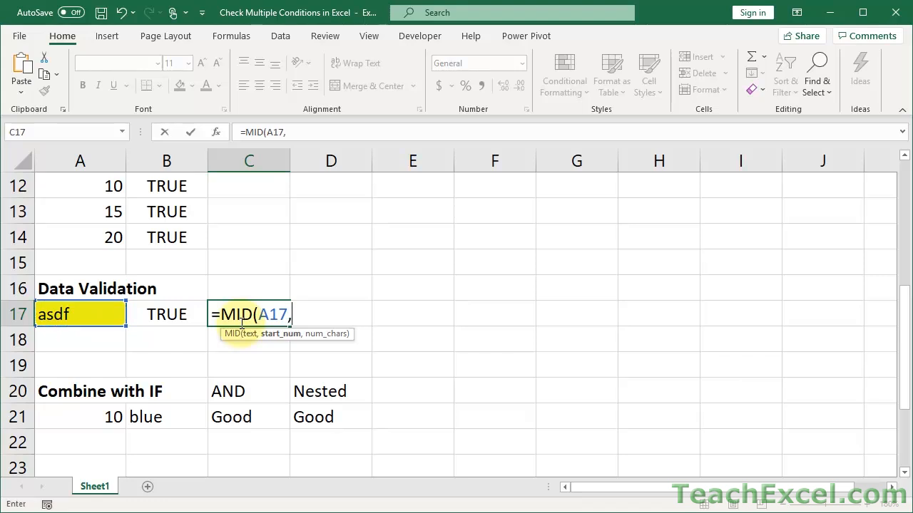
text(2,)
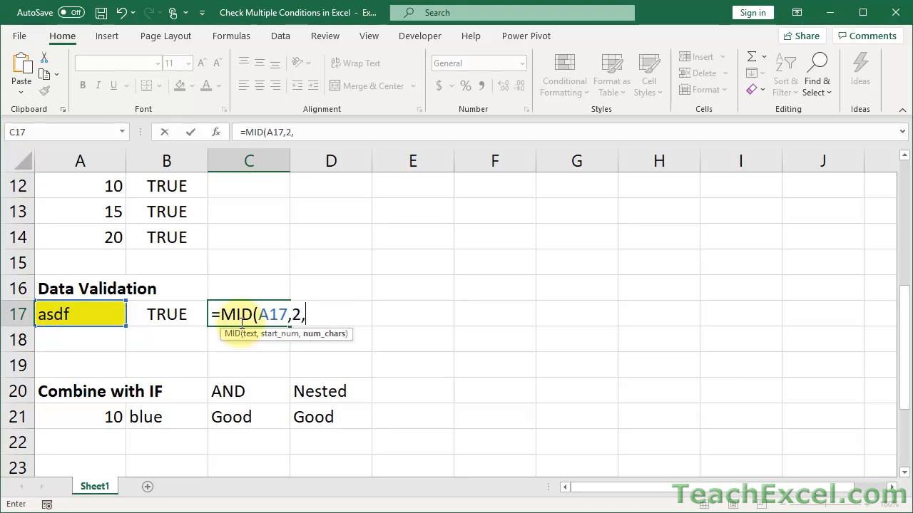
text(1))
key(ctrl+Return)
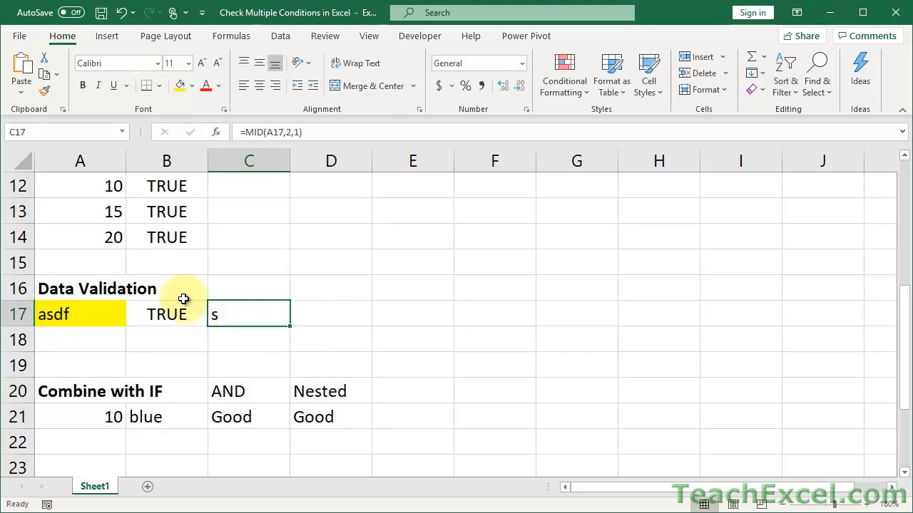
Try a character count of 2 in C17's MID formula, and undo the change
double_click(254, 315)
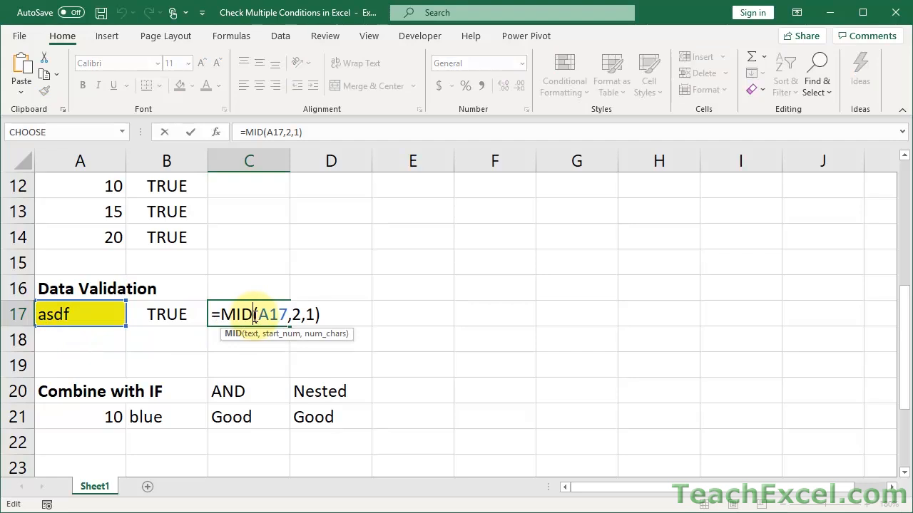
click(317, 315)
key(BackSpace)
text(2)
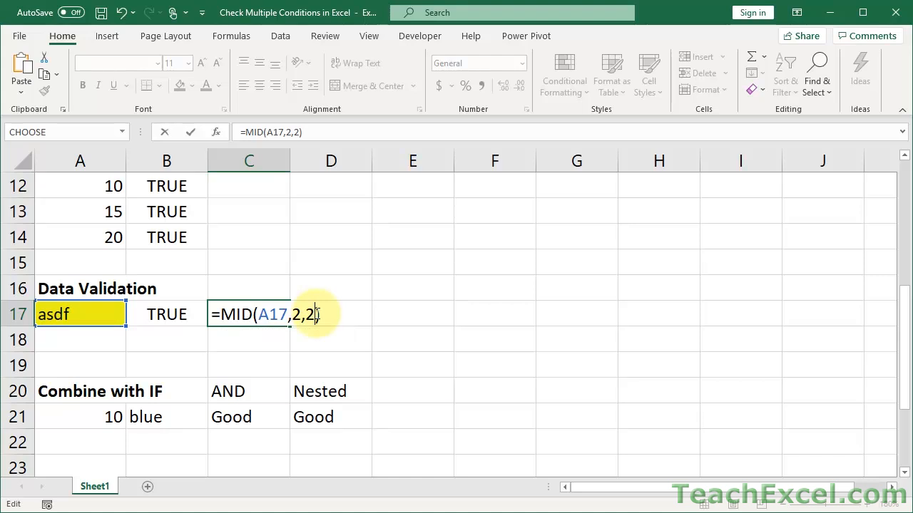
key(ctrl+Return)
key(ctrl+z)
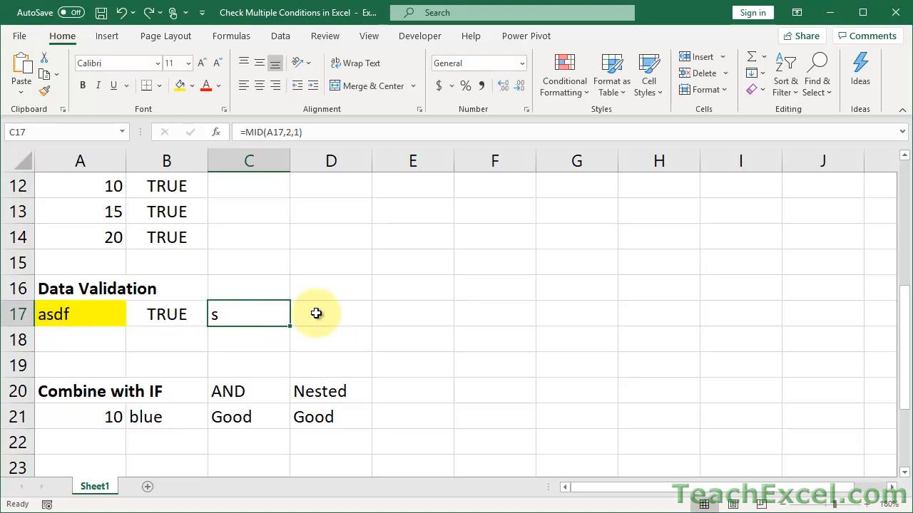
Extend the MID formula in C17 to =MID(A17,2,1)="b" so it tests the second character
double_click(264, 312)
click(334, 311)
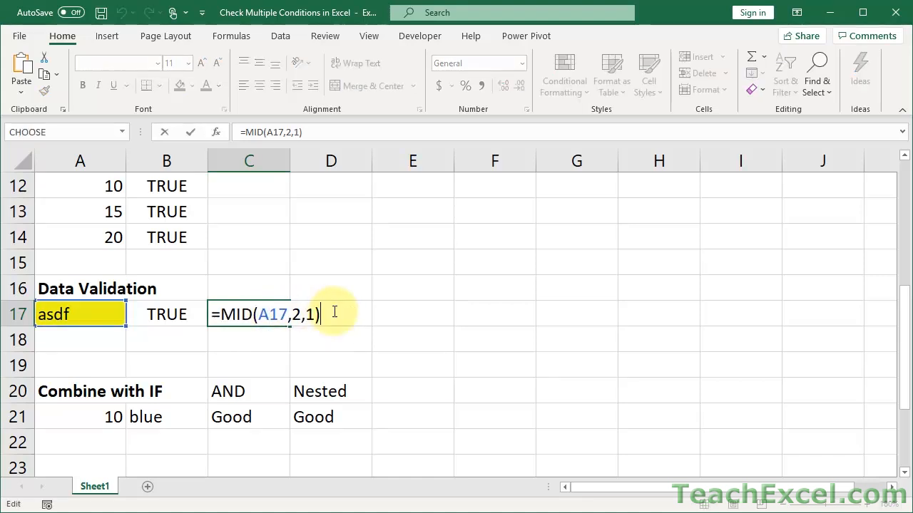
text(="b")
key(Return)
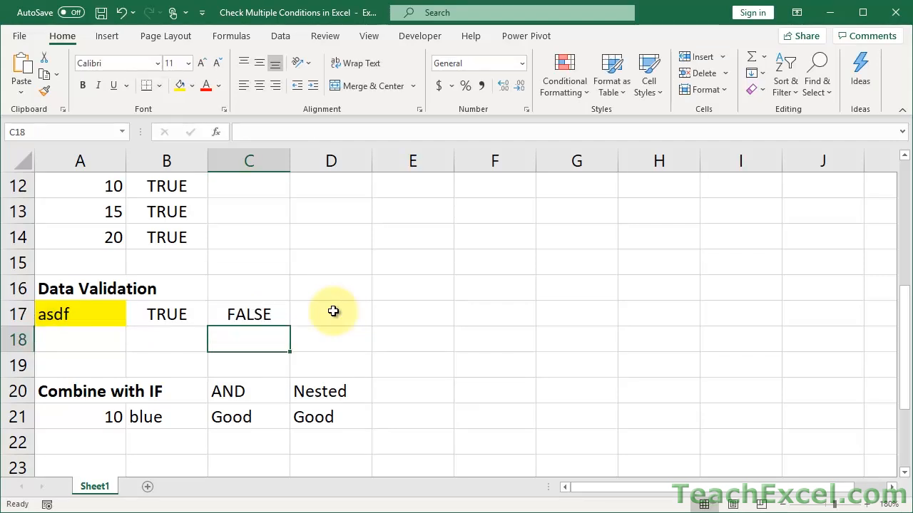
Copy the LEFT condition from B17 and wrap it in an OR function in D17 as =OR(LEFT(A17)="a")
click(333, 311)
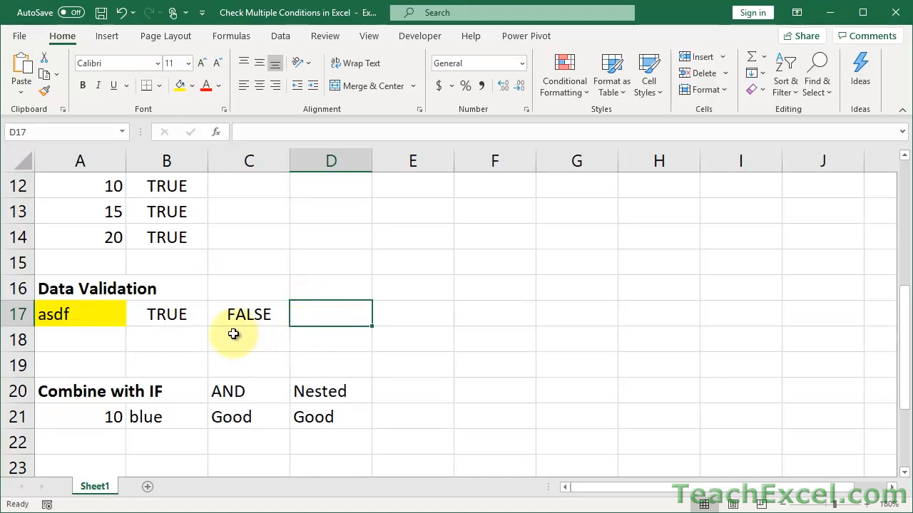
double_click(165, 313)
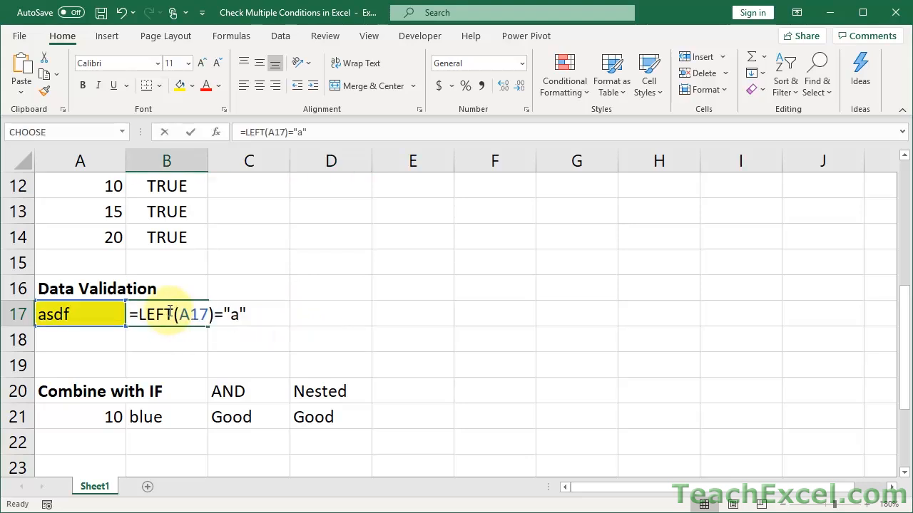
drag(137, 314, 291, 316)
key(ctrl+c)
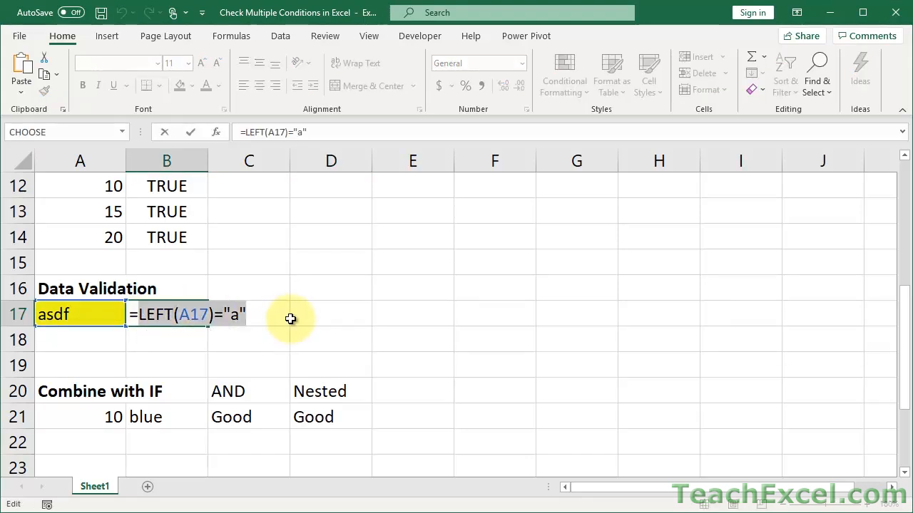
key(Escape)
click(316, 312)
text(=)
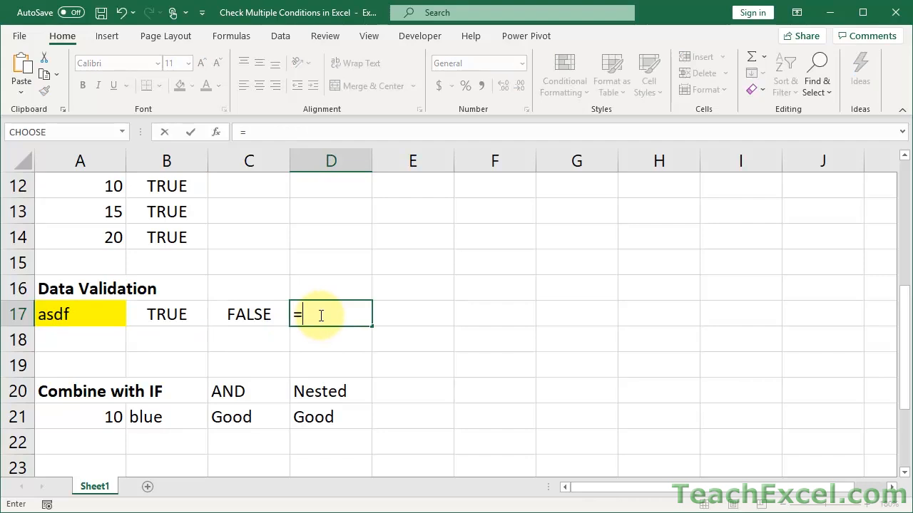
text(or(v)
key(BackSpace)
key(ctrl+v)
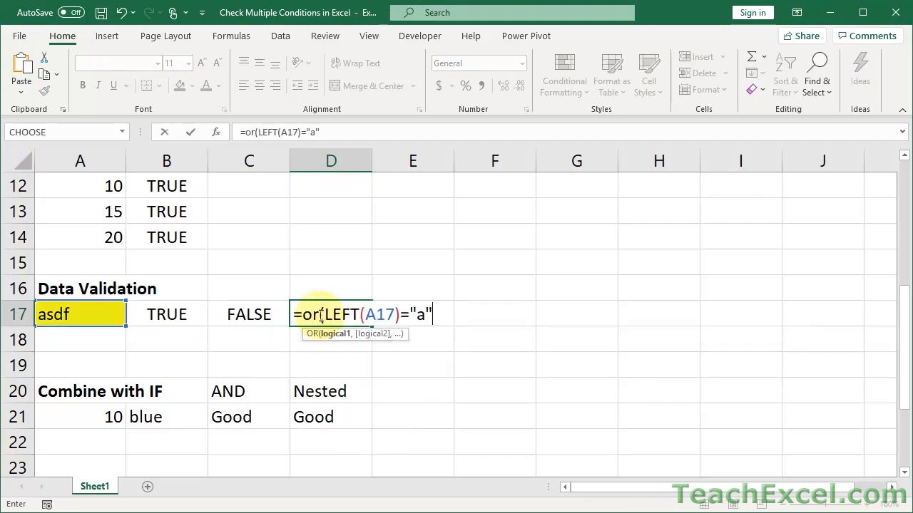
text())
key(Return)
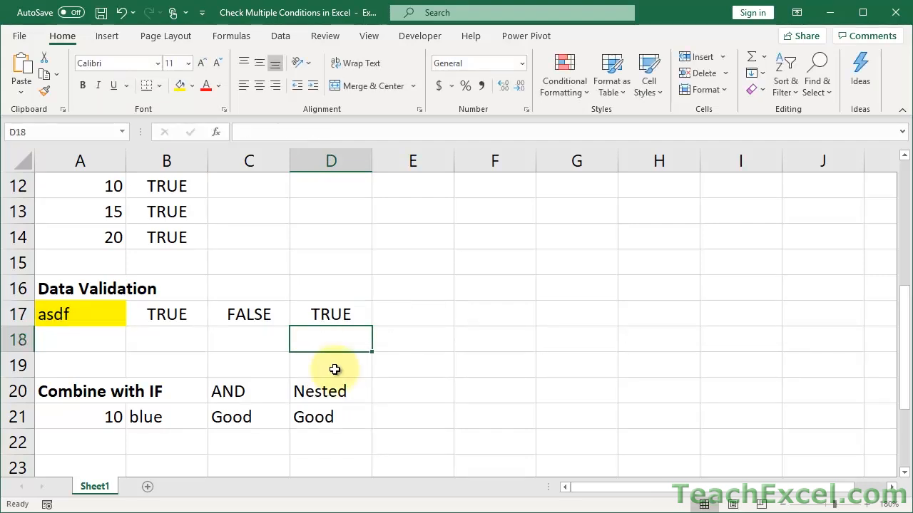
Add the second-character check to D17's OR formula so it reads =OR(LEFT(A17)="a",MID(A17,2,1)="b")
double_click(243, 314)
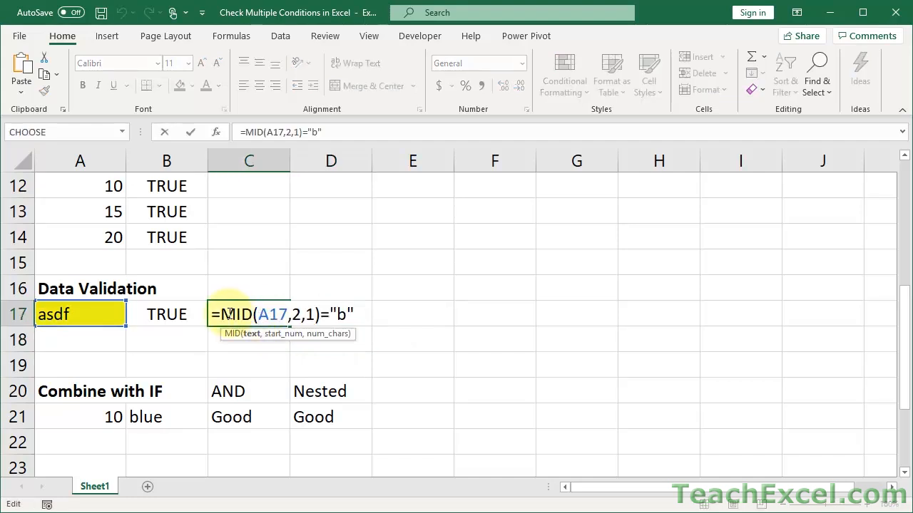
drag(236, 314, 442, 320)
key(Escape)
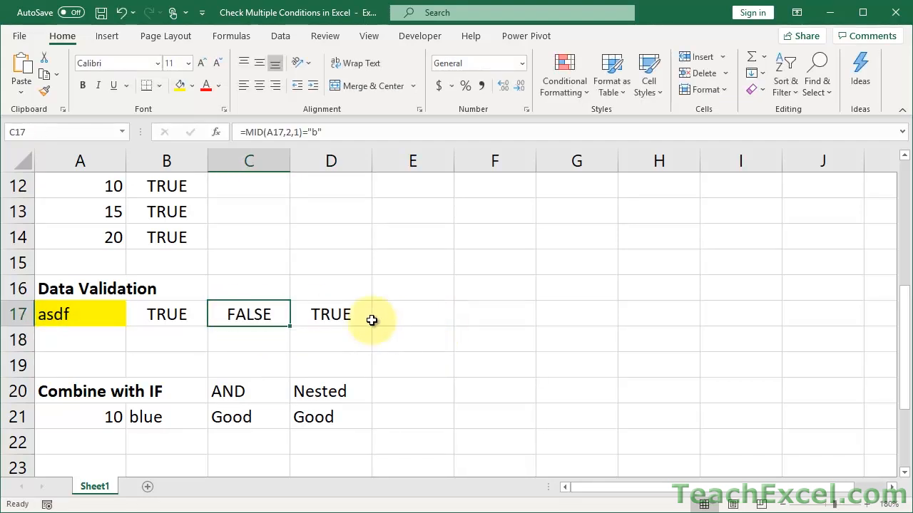
double_click(357, 319)
click(437, 308)
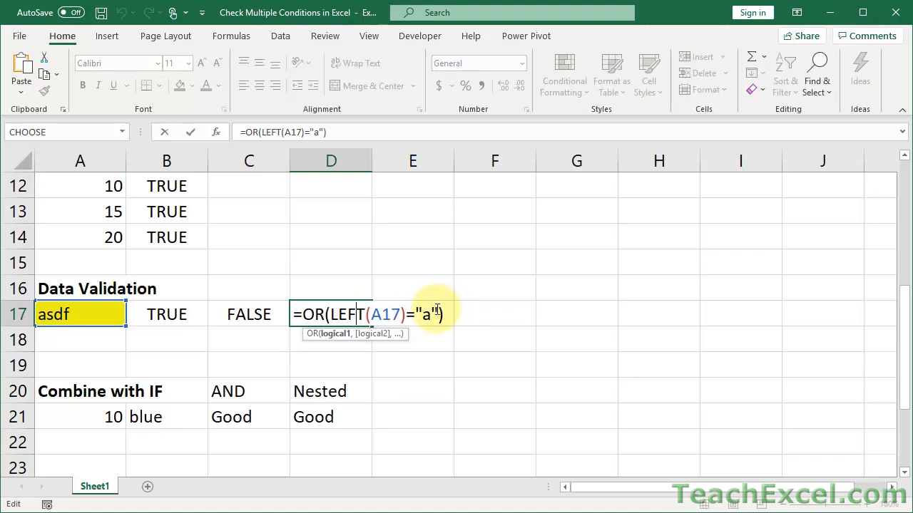
text(,MID(A17,2,1)="b")
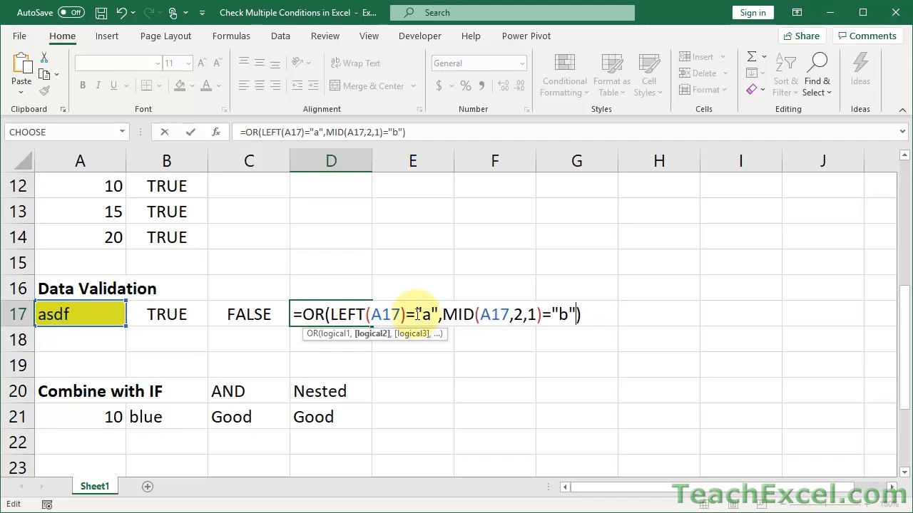
key(Return)
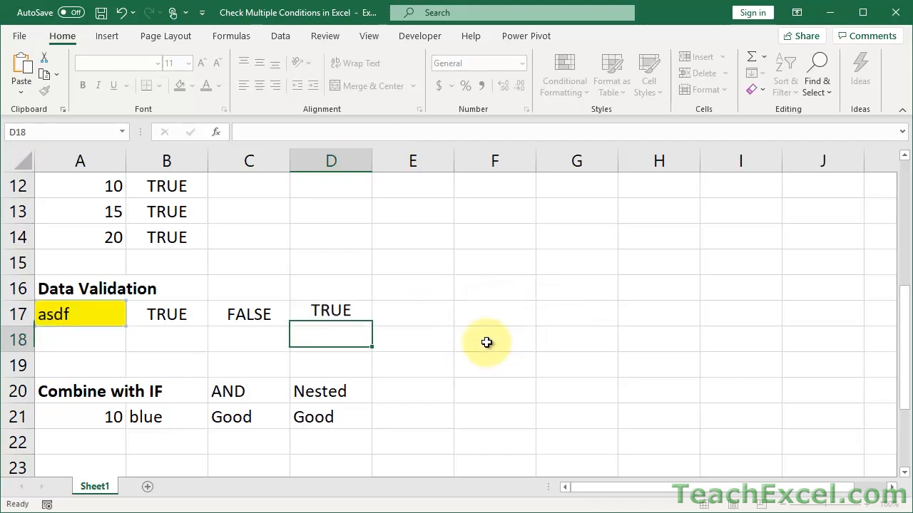
click(335, 311)
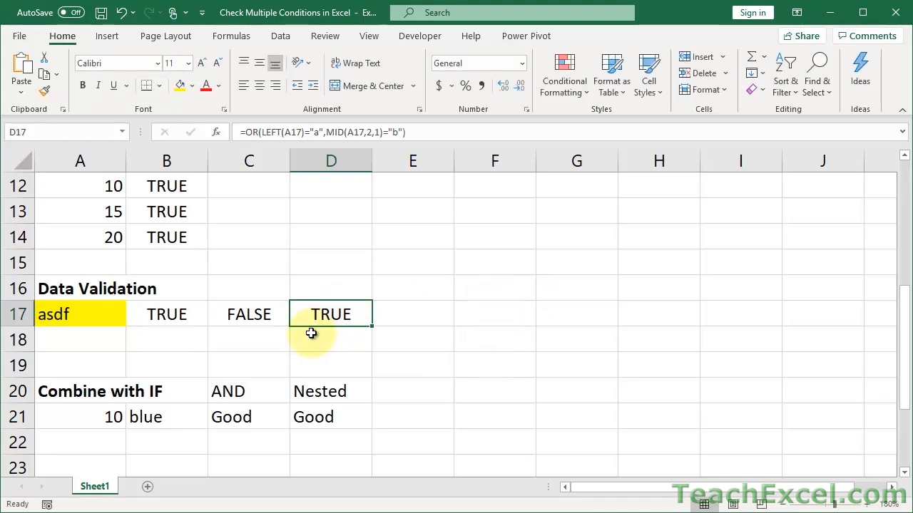
Test the combined OR condition by entering tree and cba in turn in A17
click(74, 312)
text(tree)
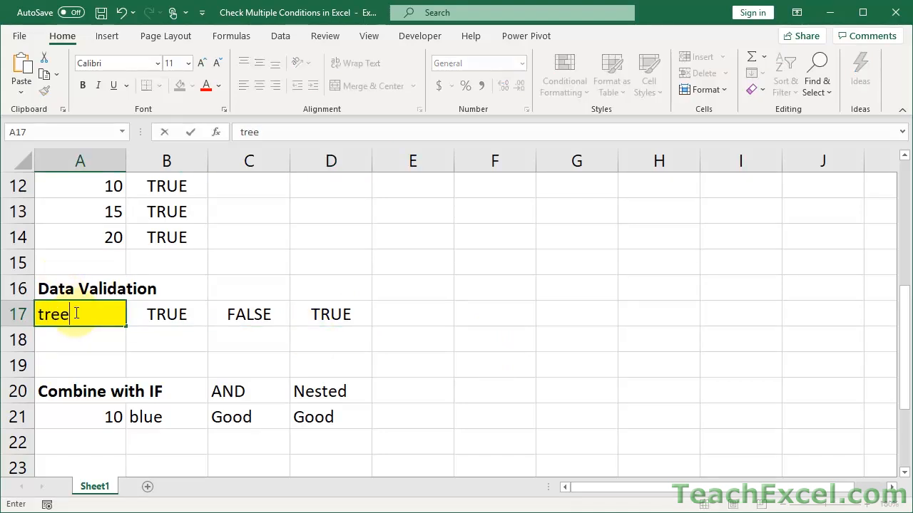
key(ctrl+Return)
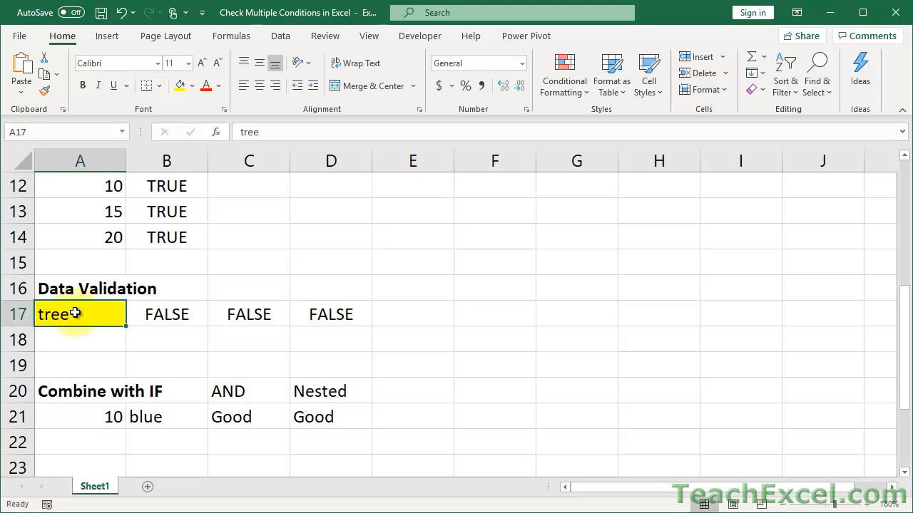
text(cba)
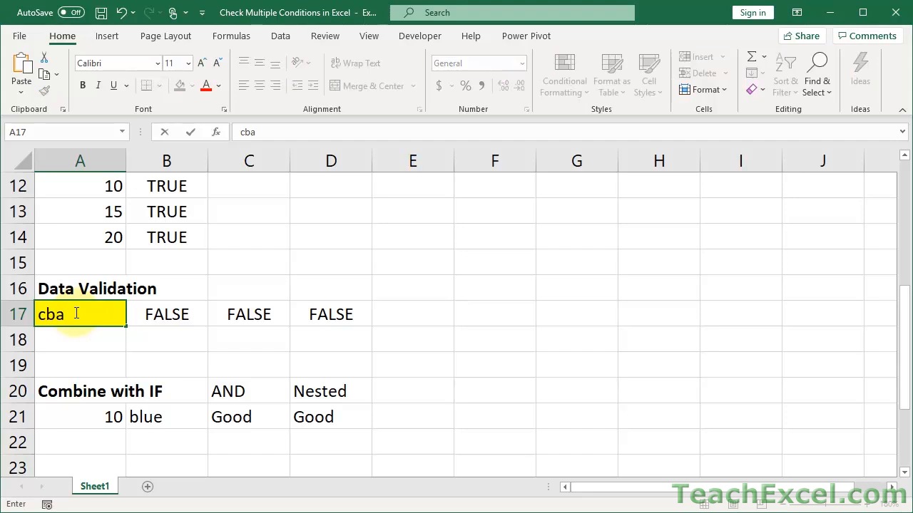
key(Return)
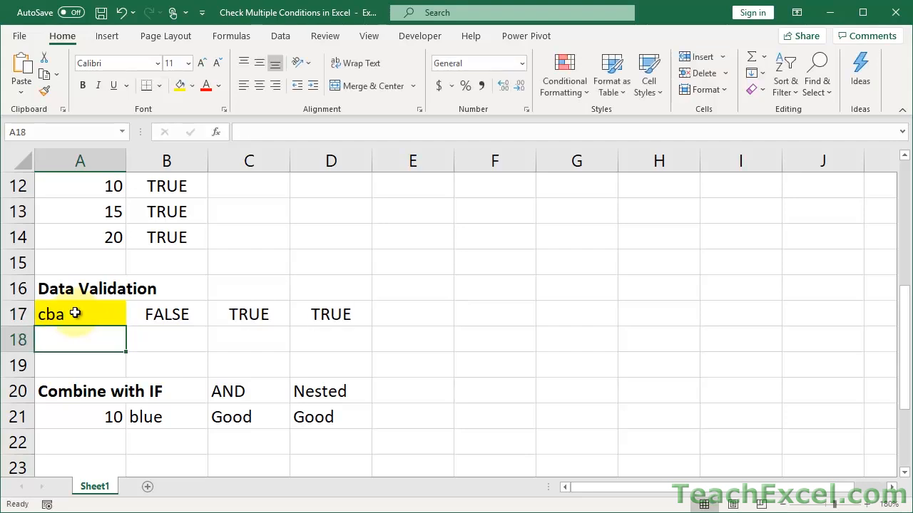
Clear A17 and copy the full text of the OR formula from D17 without changing it
click(75, 312)
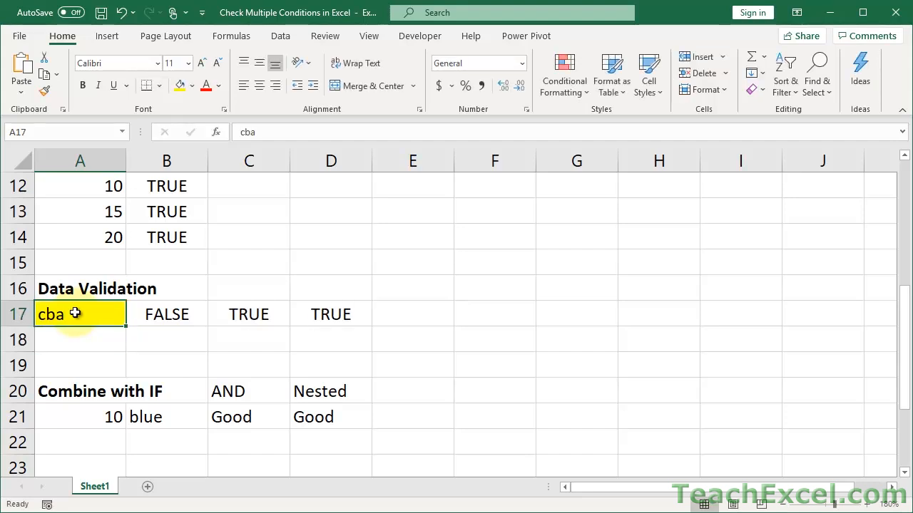
key(Delete)
double_click(320, 316)
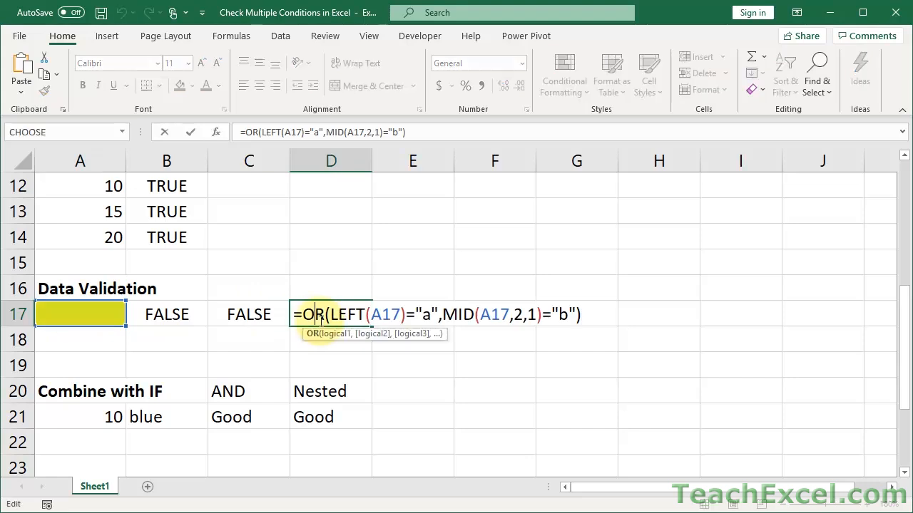
drag(295, 314, 621, 316)
key(ctrl+c)
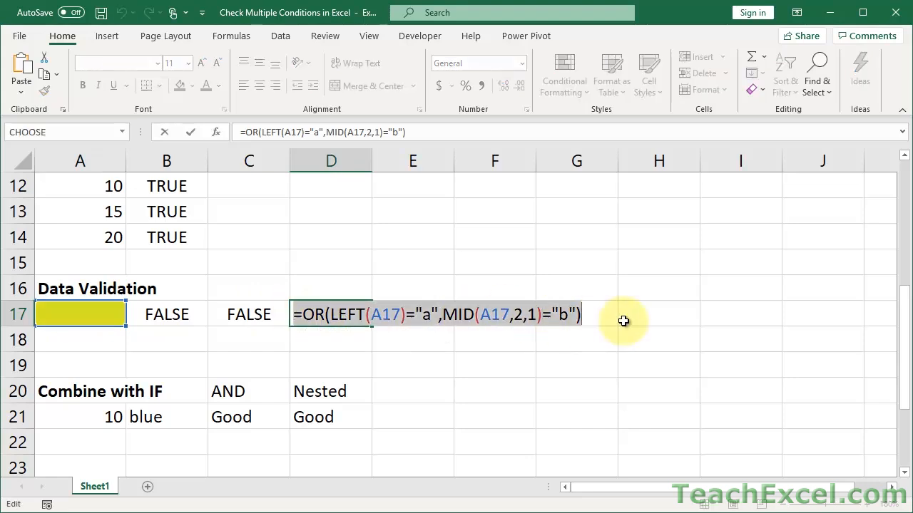
key(Escape)
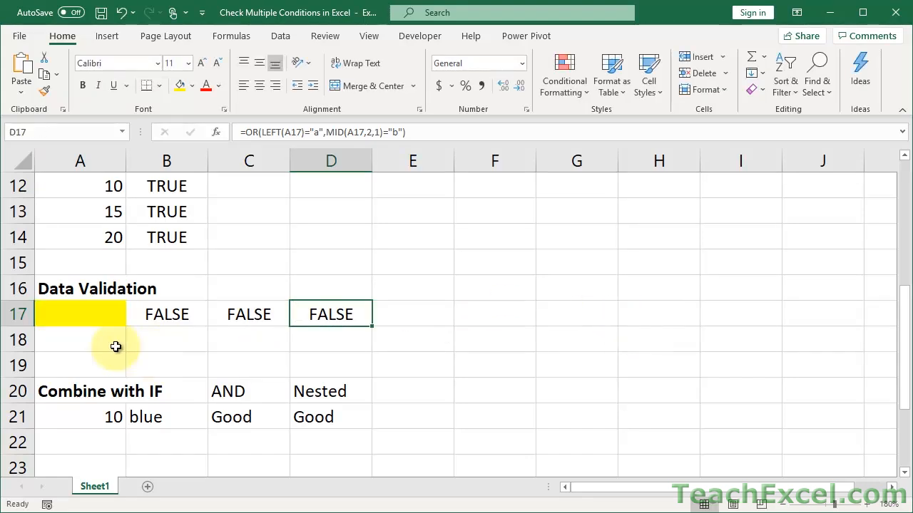
Apply Custom data validation to A17 with the copied formula =OR(LEFT(A17)="a",MID(A17,2,1)="b")
click(80, 316)
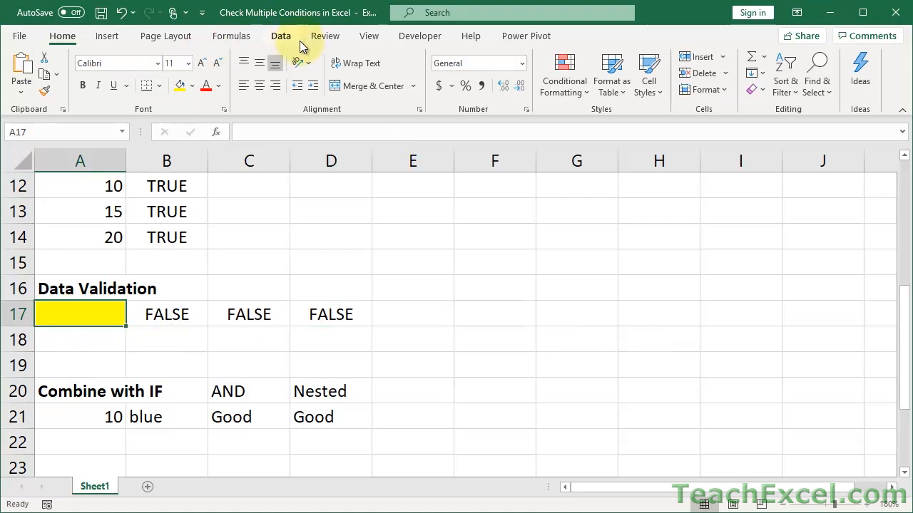
click(278, 40)
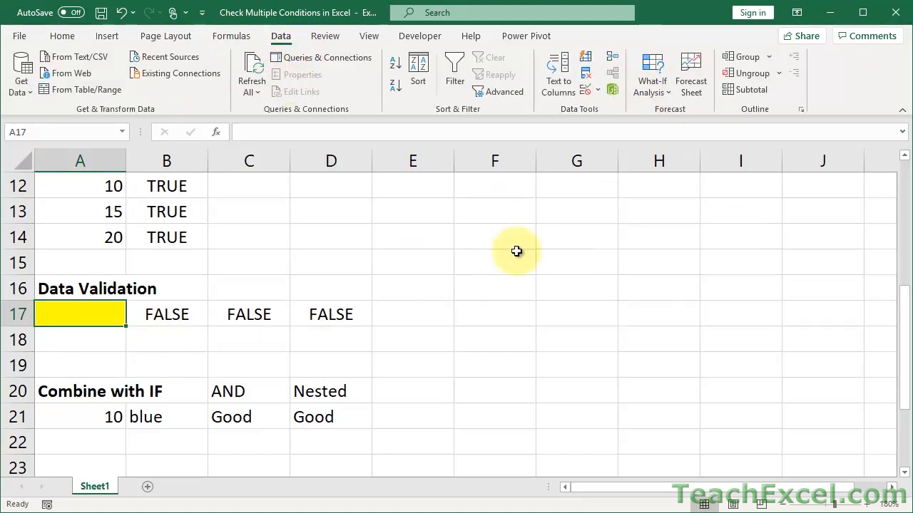
click(585, 93)
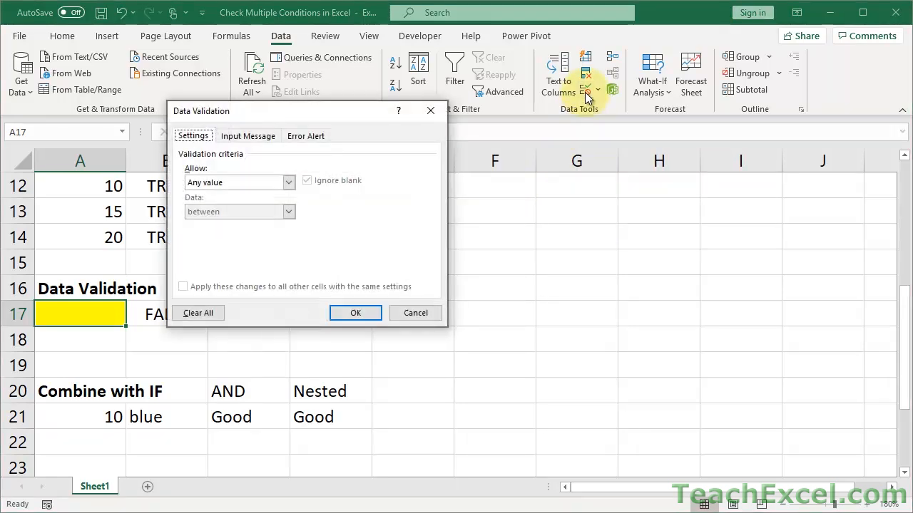
drag(332, 117, 460, 156)
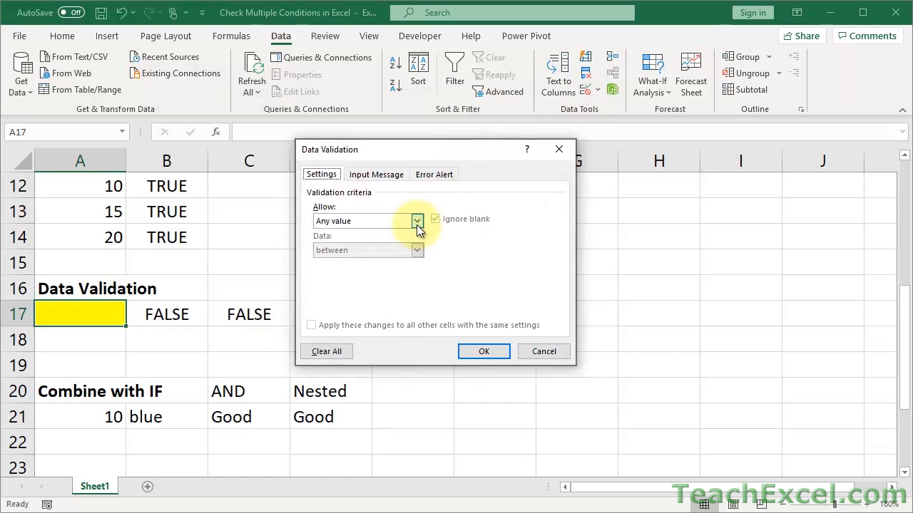
click(416, 221)
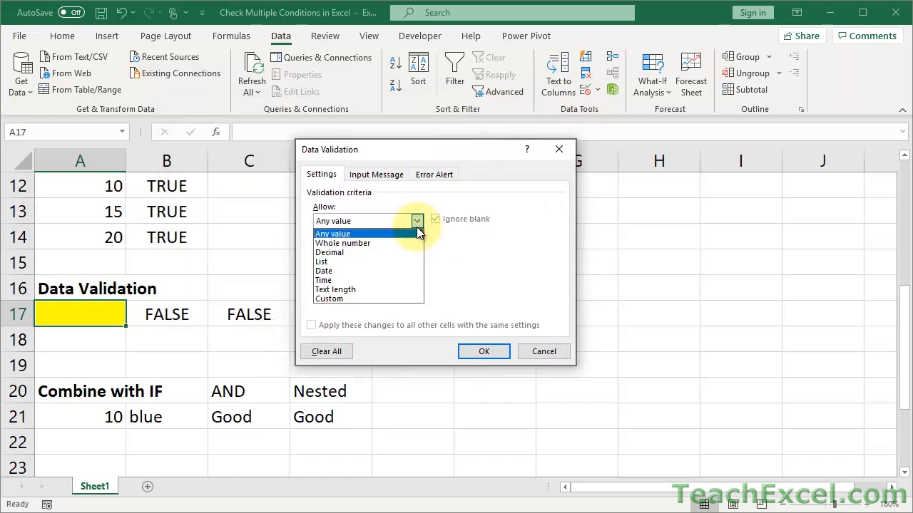
click(329, 299)
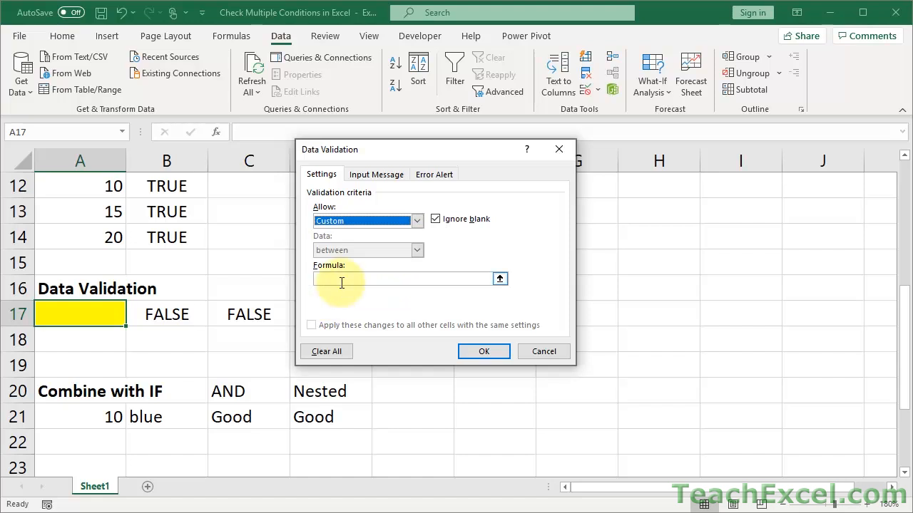
click(342, 279)
key(ctrl+v)
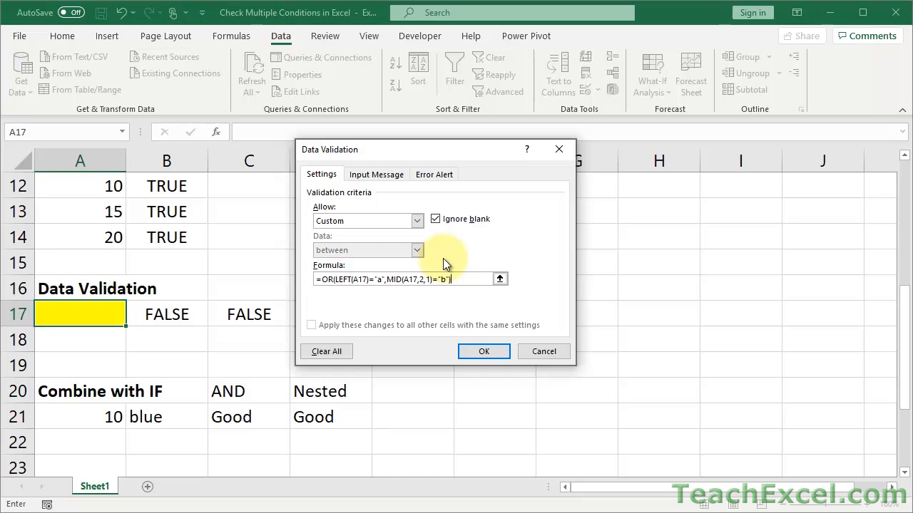
click(479, 352)
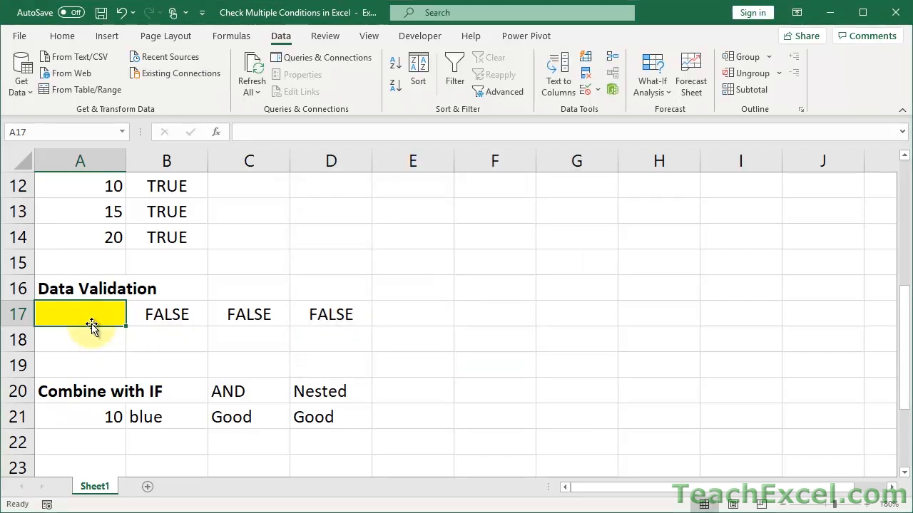
Test the validation rule by trying red in A17, and replace the entry with abc
text(red)
key(Return)
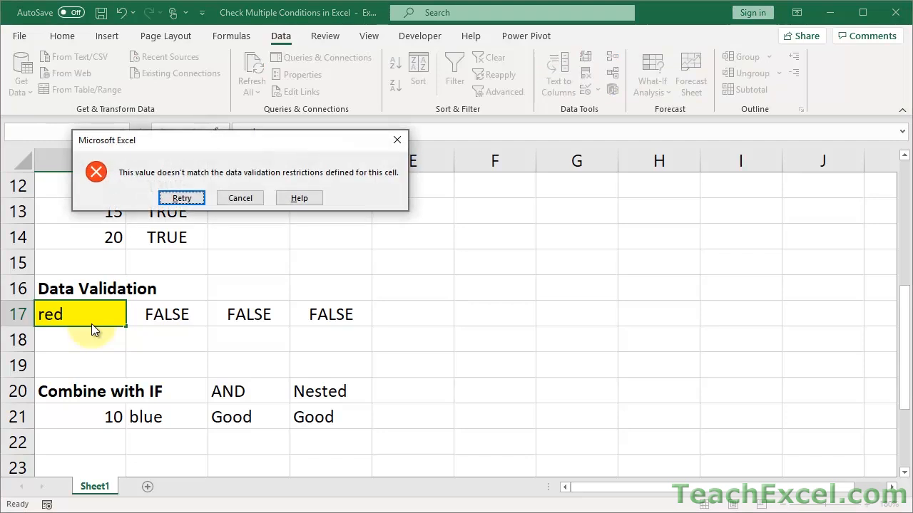
click(165, 199)
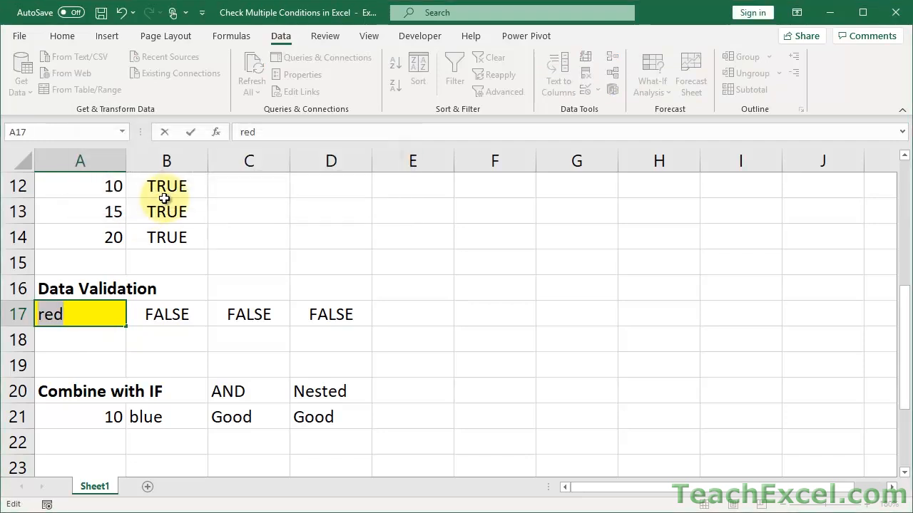
text(abc)
key(Return)
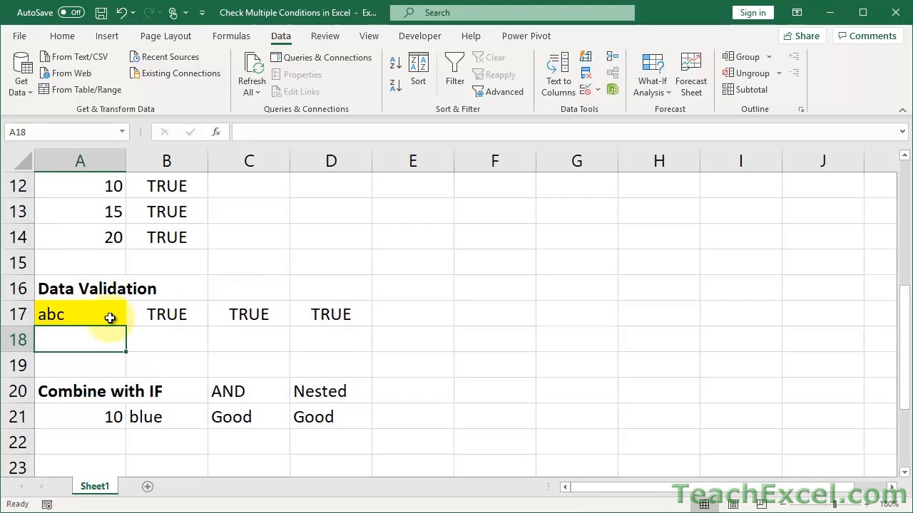
Test each validation condition separately by entering gbe and atr in turn in A17
click(56, 316)
text(gbe)
key(Return)
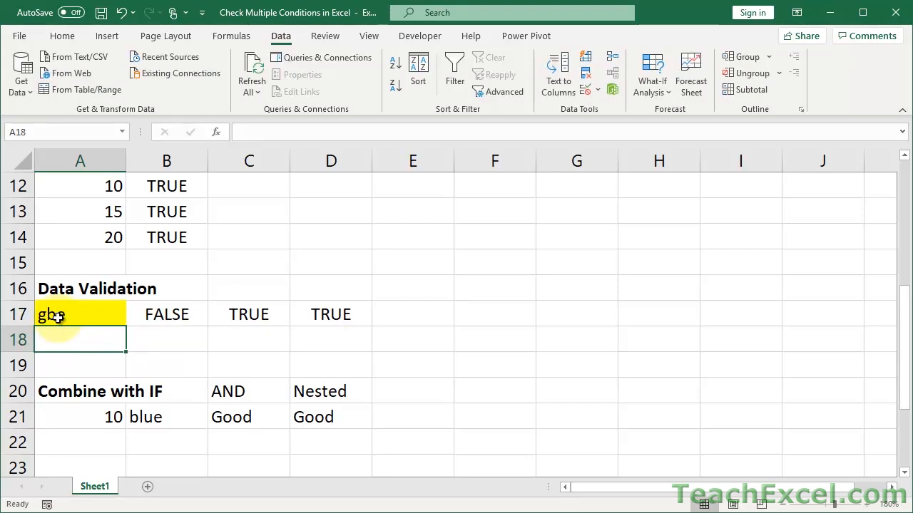
click(69, 313)
text(atr)
key(Return)
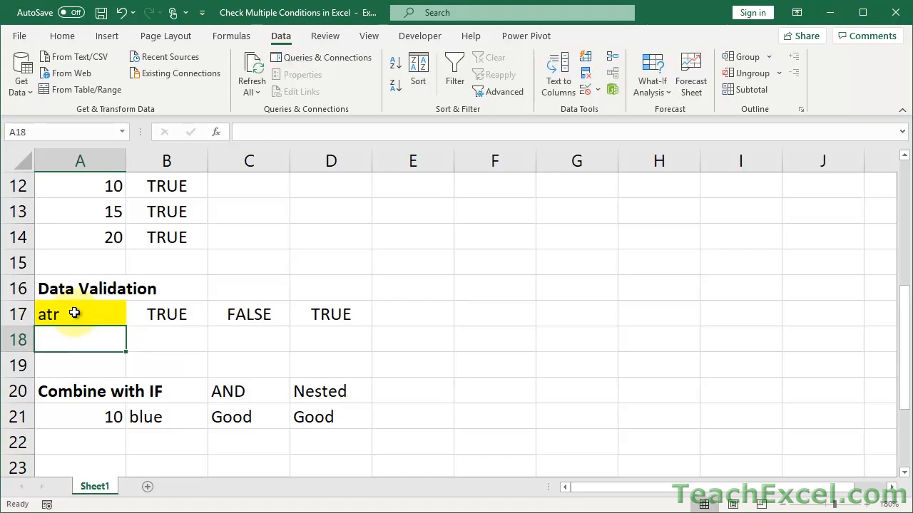
Enter abc in A17 as a value that meets both validation conditions
click(74, 312)
text(abc)
key(Return)
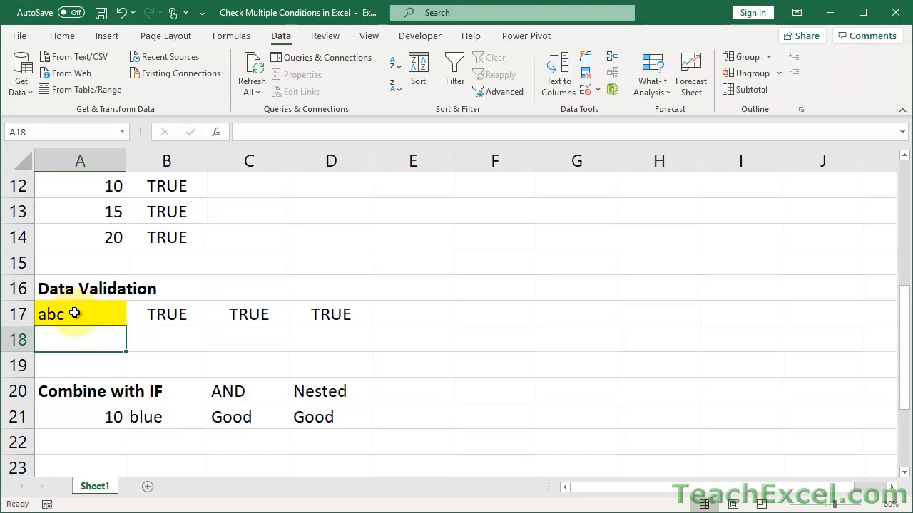
Examine the Combine with IF example: the inputs in A21 and B21 and the nested IF formula in D21
scroll(74, 312, down, 1)
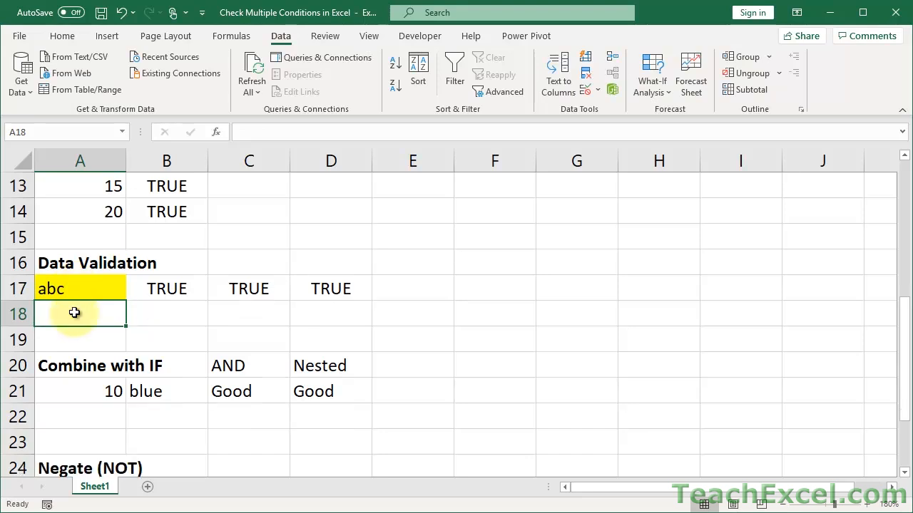
scroll(74, 312, up, 2)
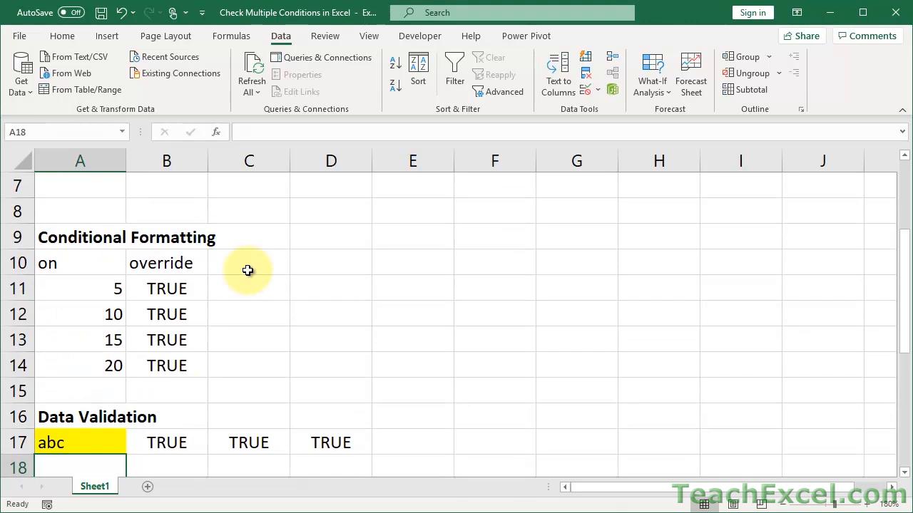
scroll(247, 270, down, 3)
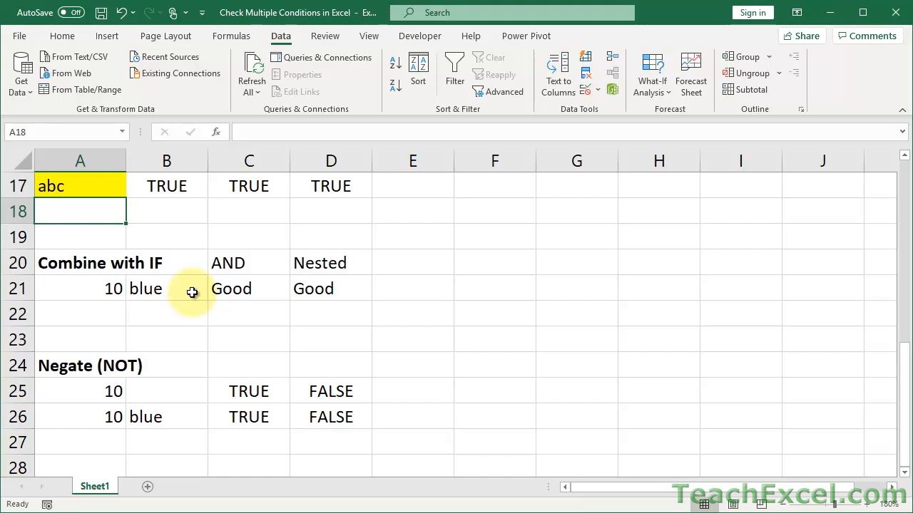
click(75, 285)
click(183, 287)
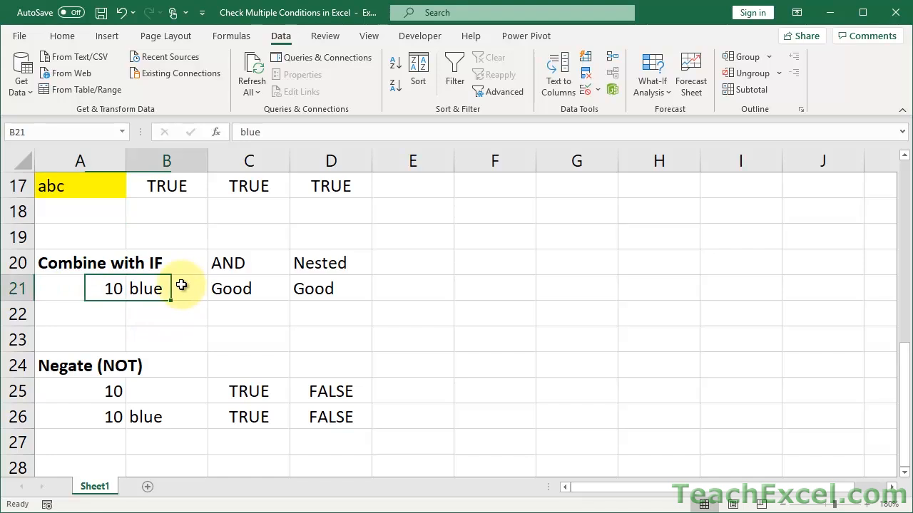
double_click(335, 287)
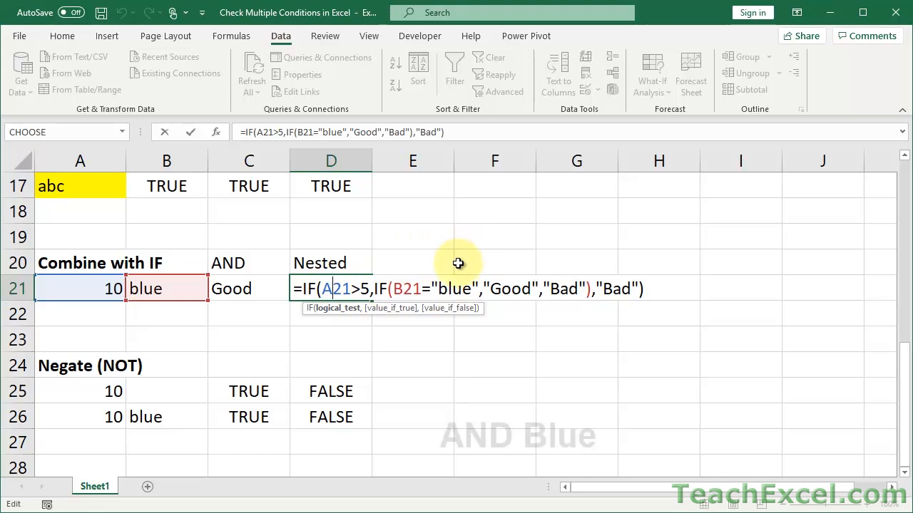
key(Escape)
Clear D21 and begin a new IF formula there with A21>5 as its logical test
key(Delete)
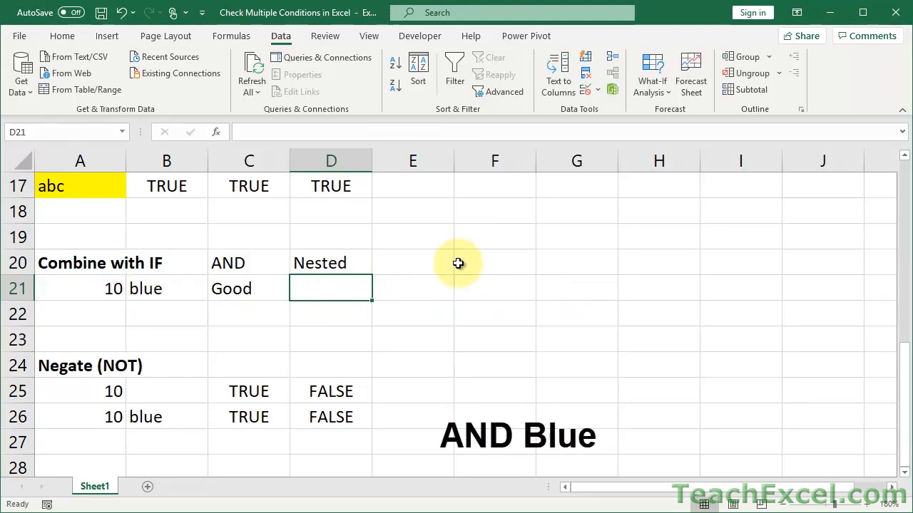
text(=if)
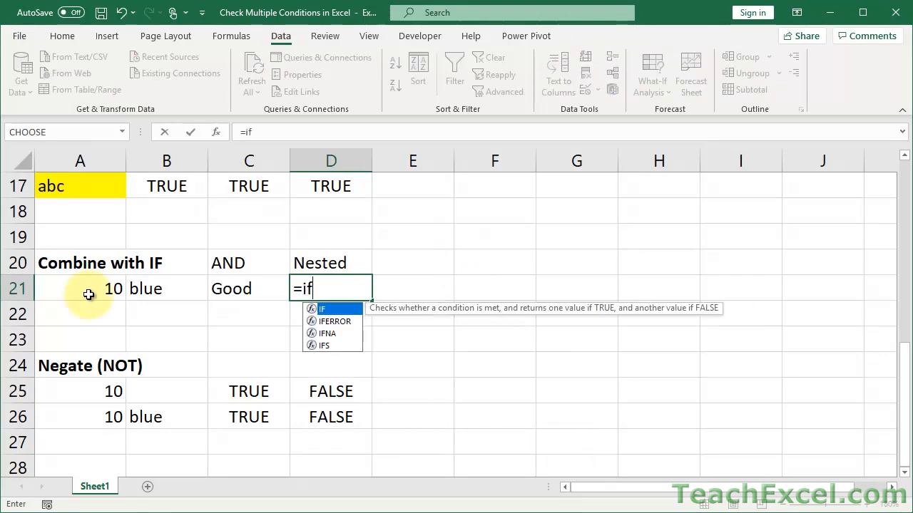
key(Tab)
click(88, 294)
text(>5,)
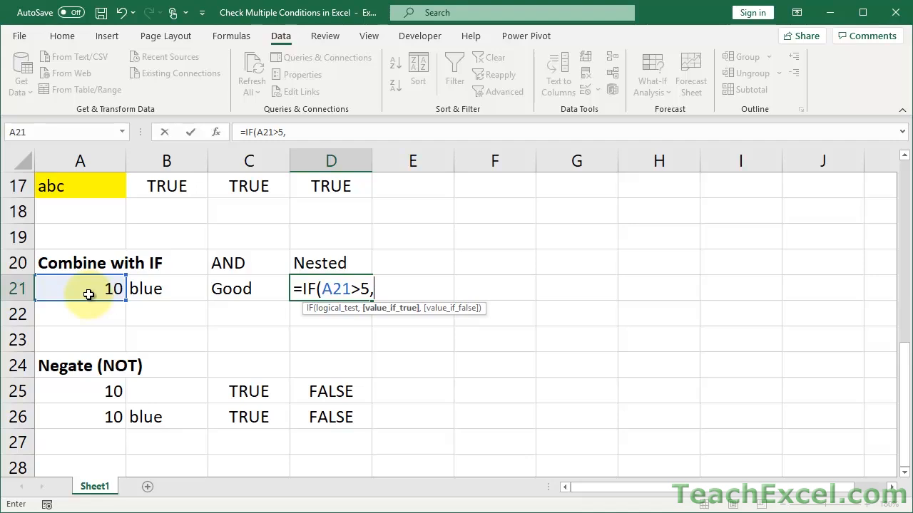
Complete D21's formula with the nested IF(B21="blue","Good","Bad") as the true value and "Bad" as the false value, and review it
text(if)
key(Tab)
key(Left)
key(Left)
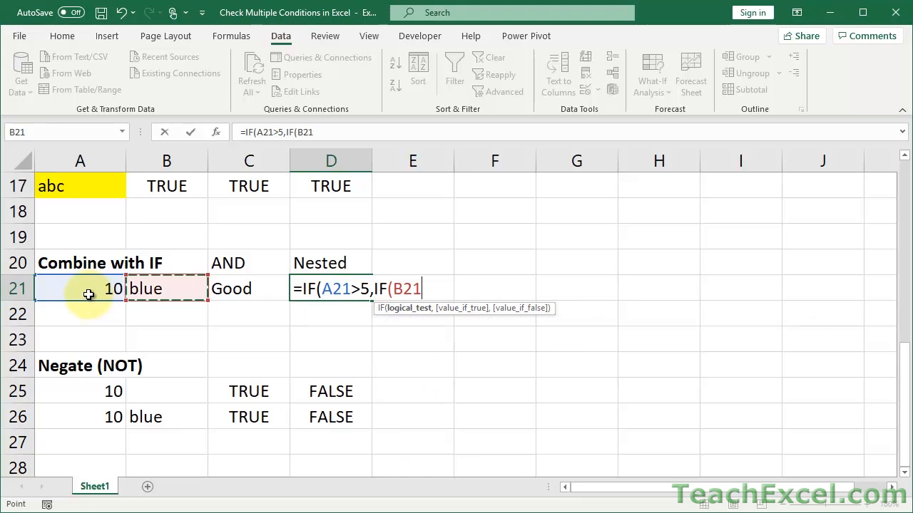
text(="blue)
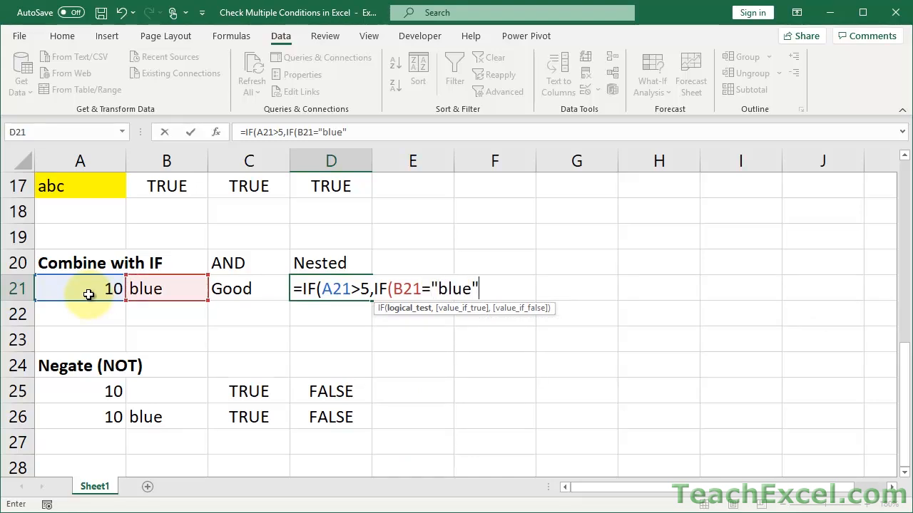
text(","goo)
key(BackSpace)
key(BackSpace)
key(BackSpace)
text(Good","Bad)
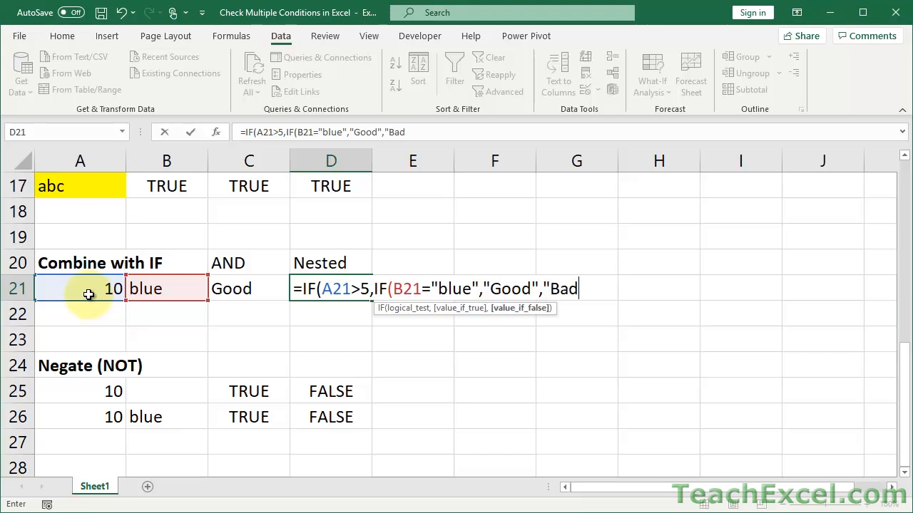
text("))
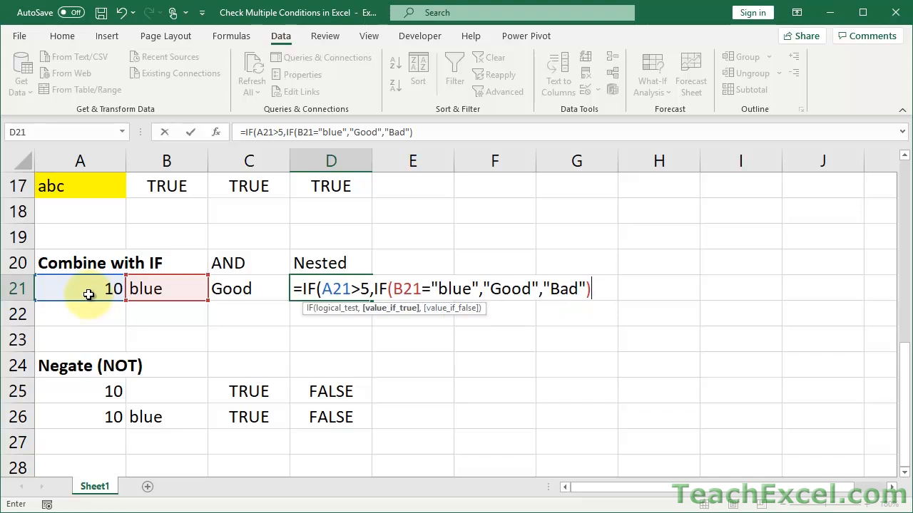
text(,"Bad"))
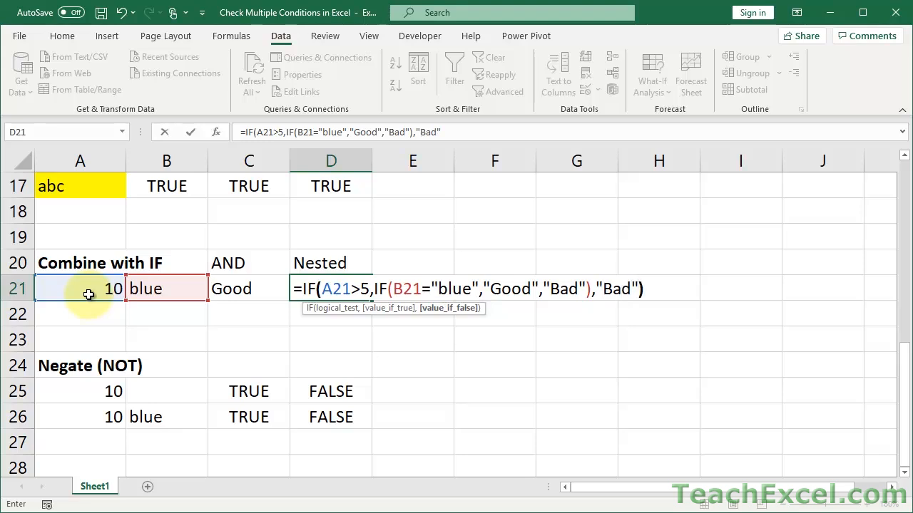
key(ctrl+Return)
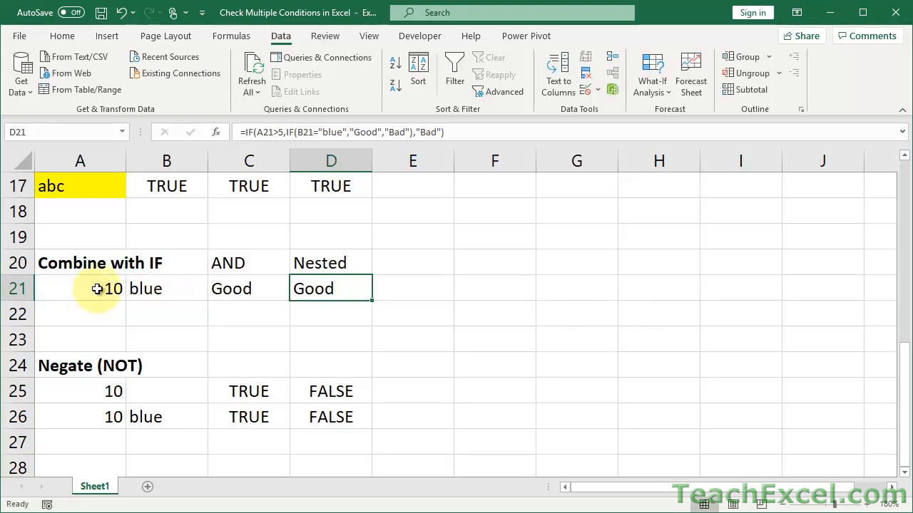
double_click(331, 288)
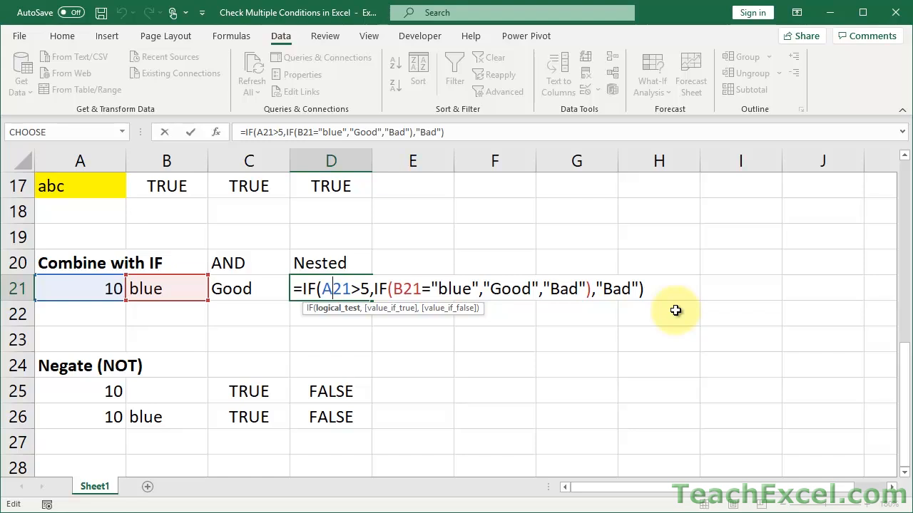
key(Escape)
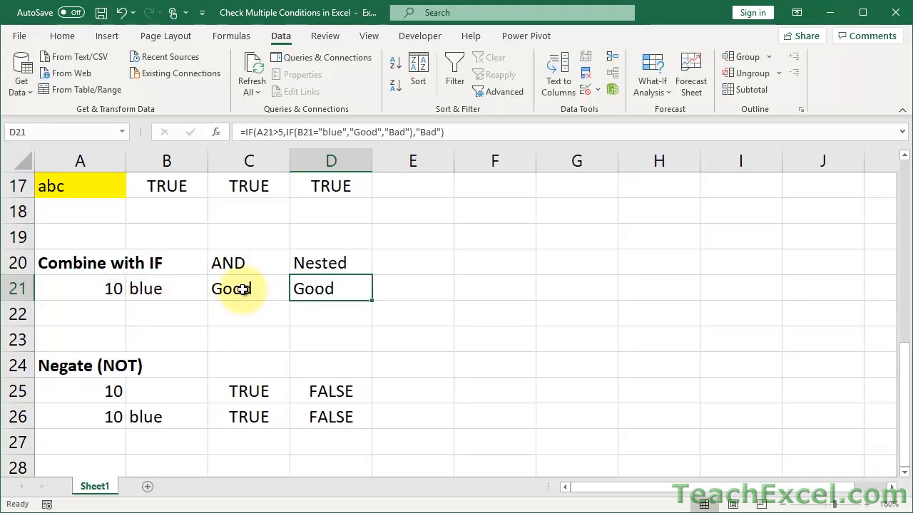
Clear C21 and enter the single-IF version =IF(AND(A21>5,B21="blue"),"Good","Bad")
click(243, 288)
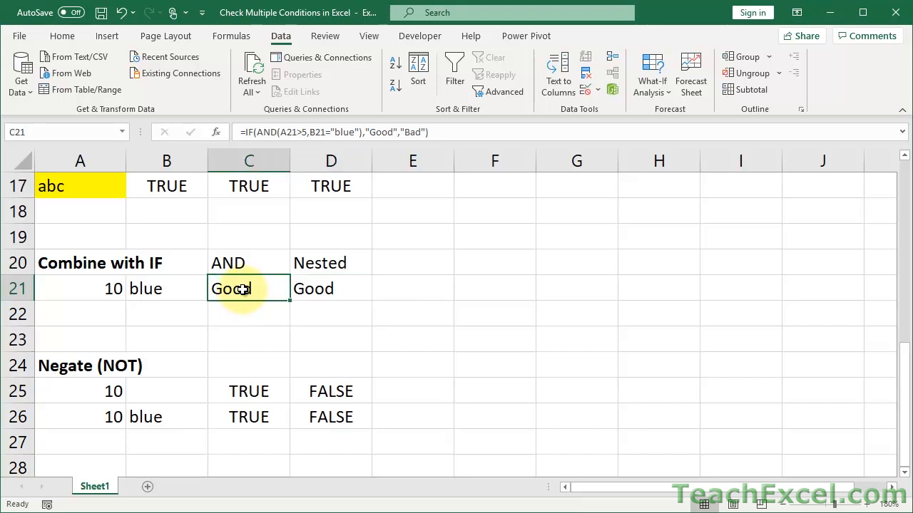
key(Delete)
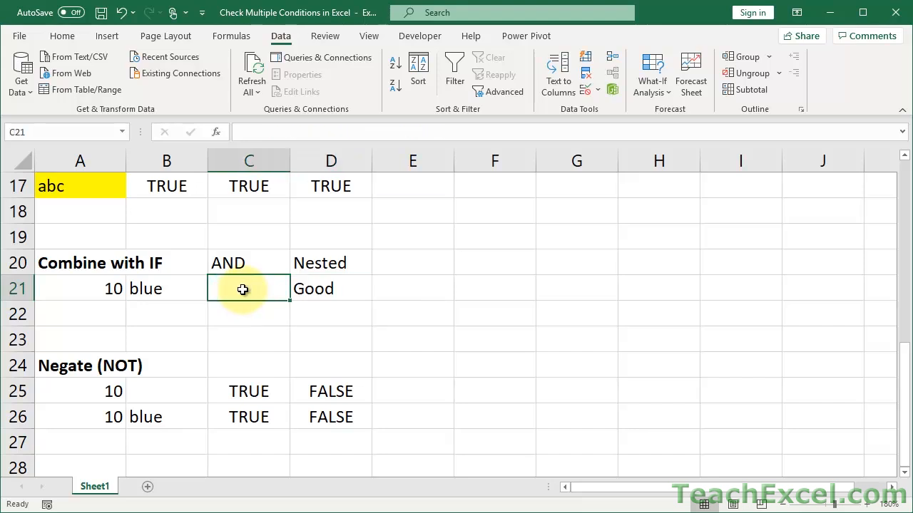
text(=IF()
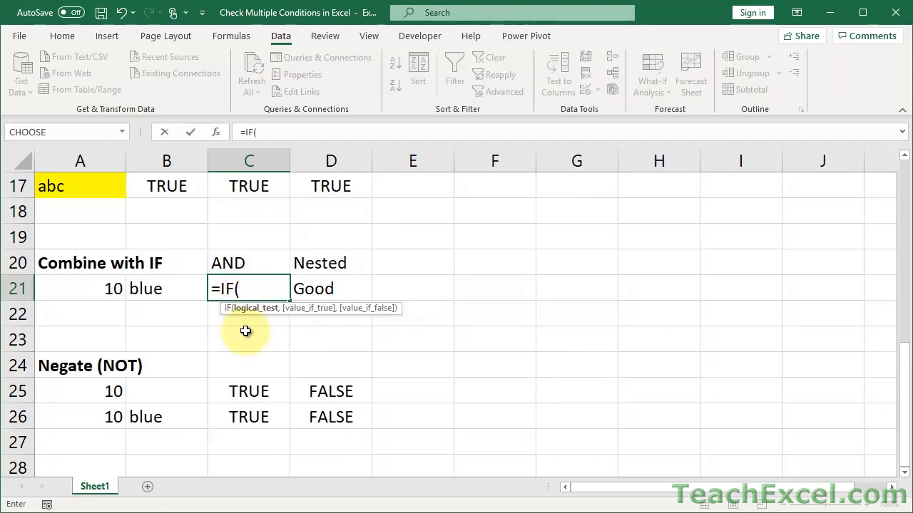
text(and)
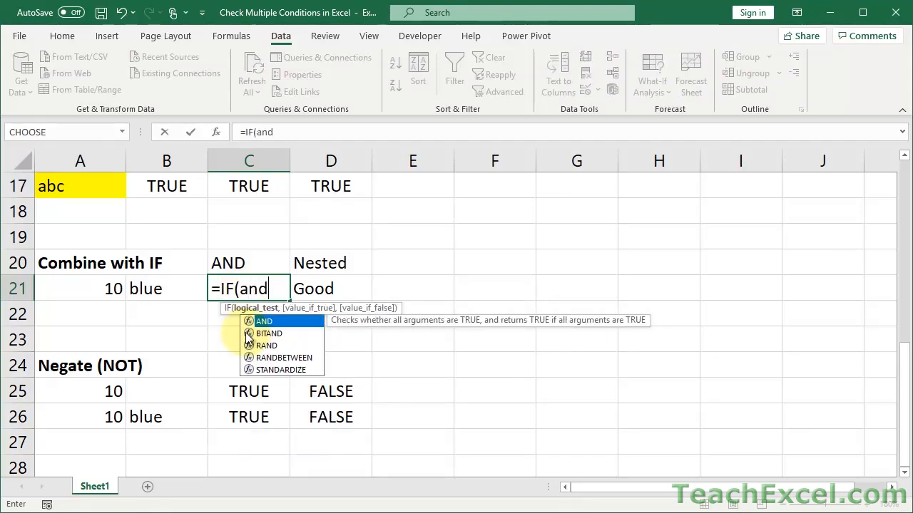
key(Tab)
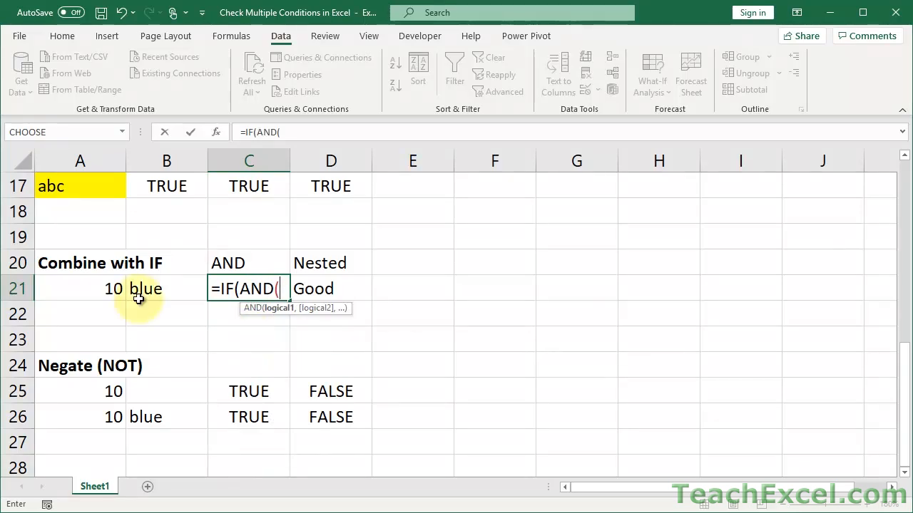
click(76, 286)
text(>5,)
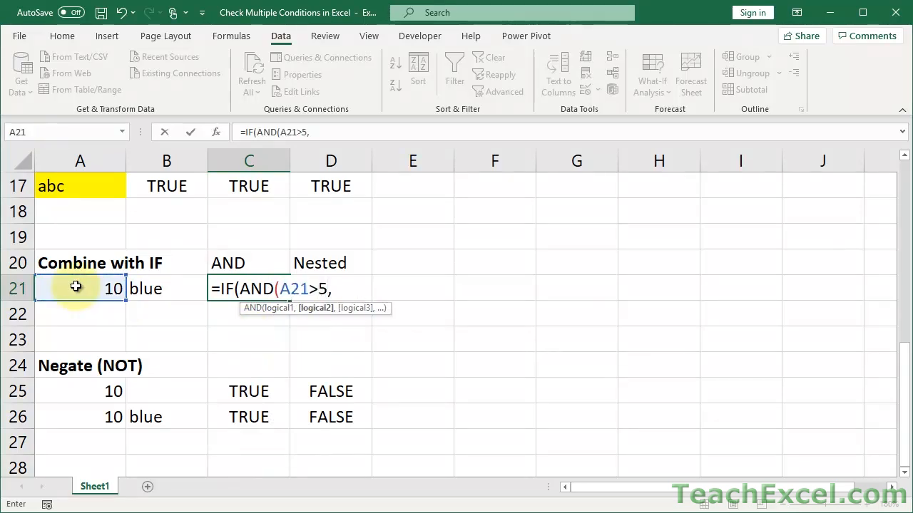
click(150, 292)
text(=)
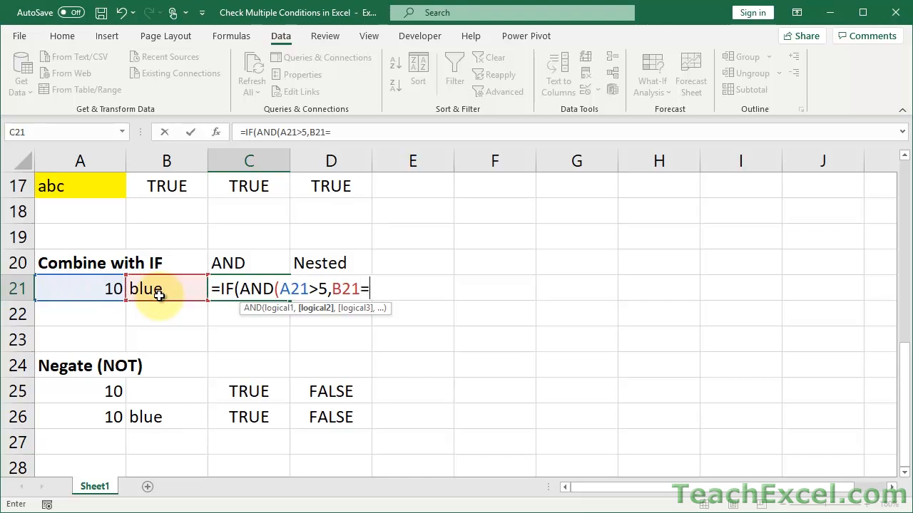
text("blue)
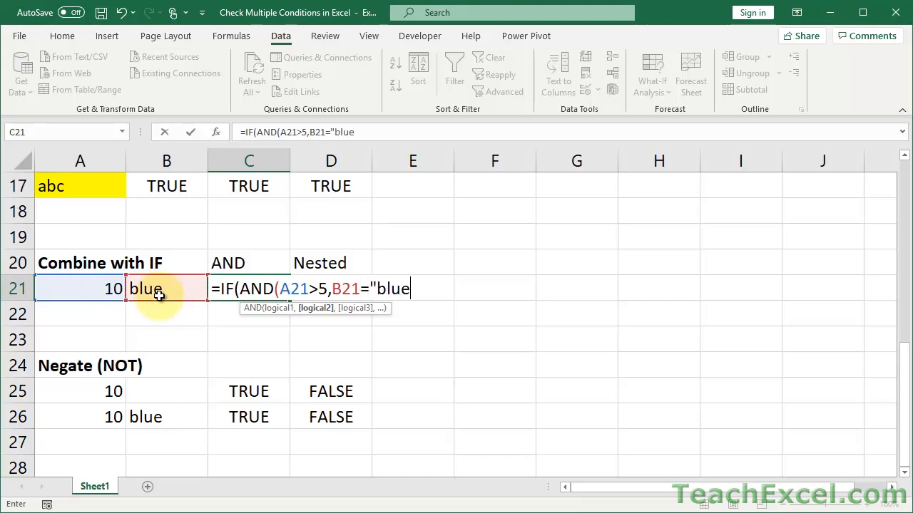
text("))
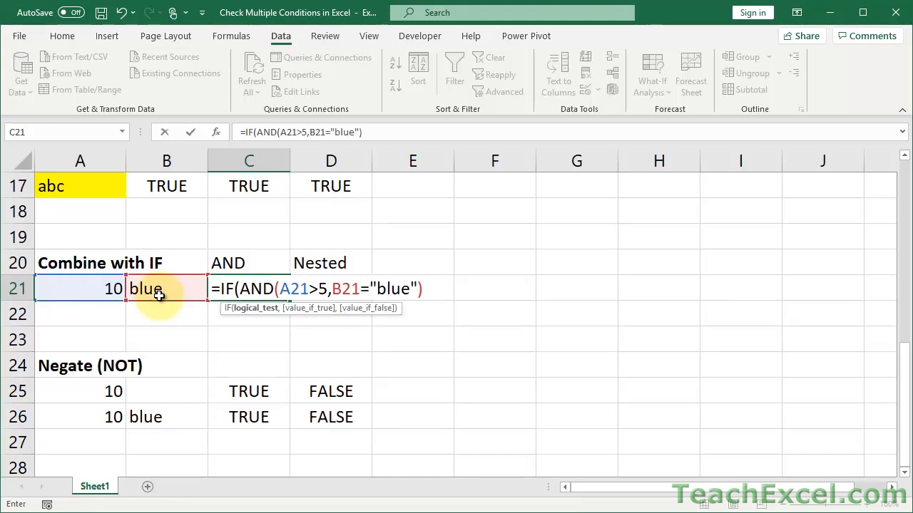
text(,"Good",)
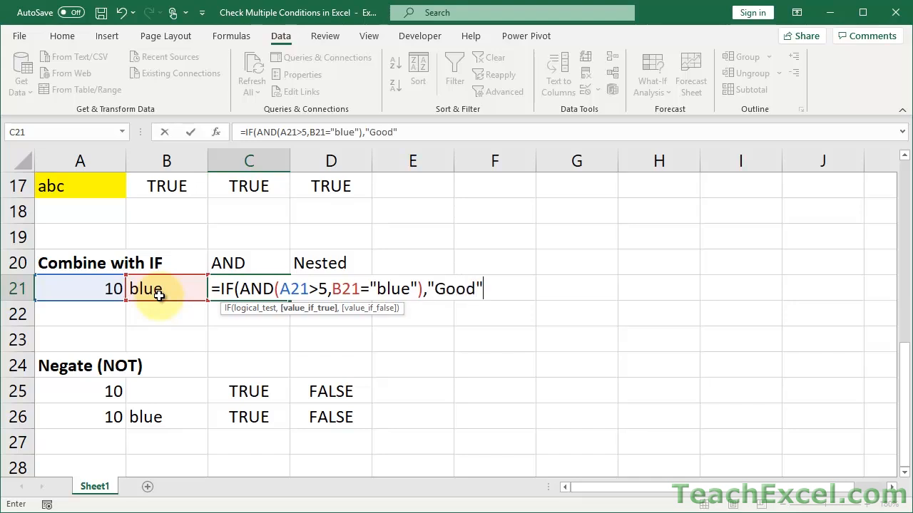
text("Bad"))
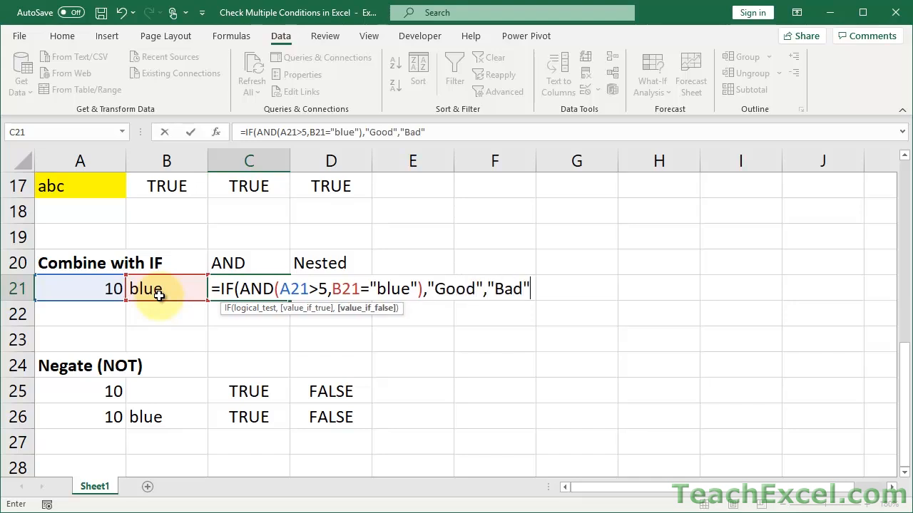
key(Return)
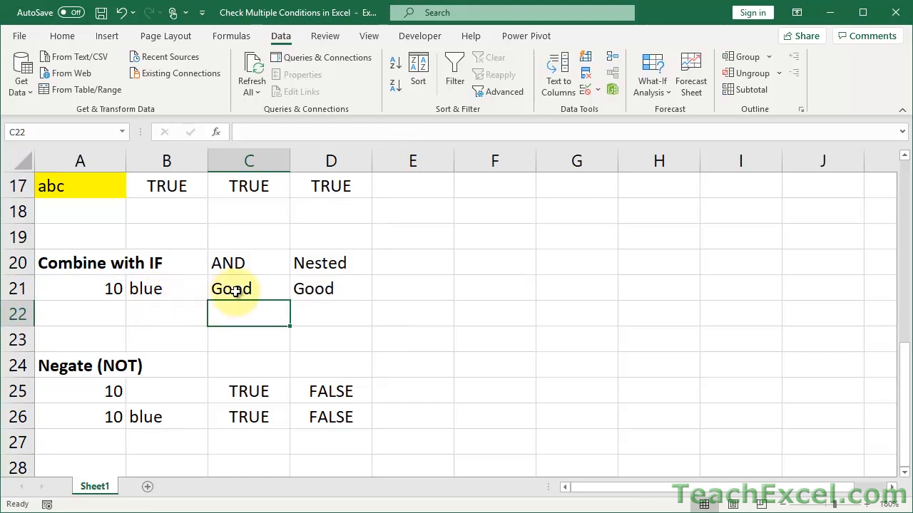
Review the formula in C21, highlighting its AND(A21>5,B21="blue") part as the logical test
click(236, 292)
double_click(236, 292)
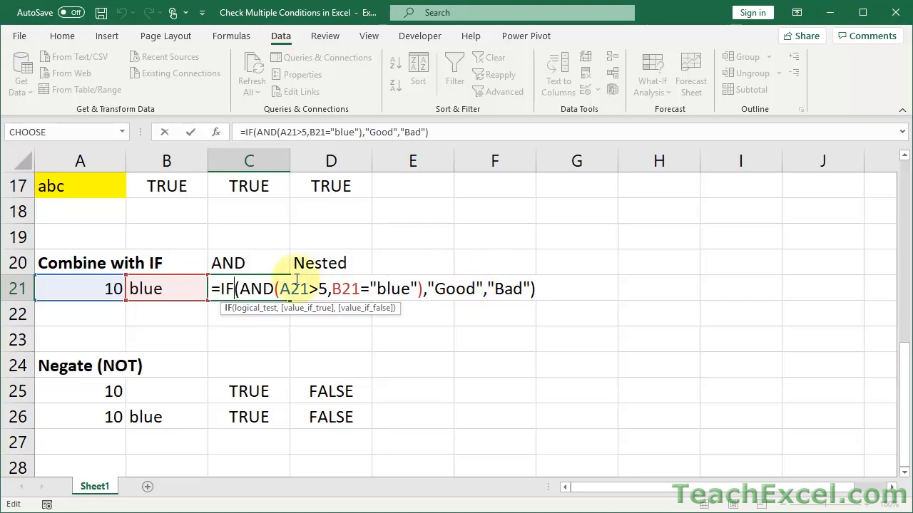
drag(243, 290, 425, 298)
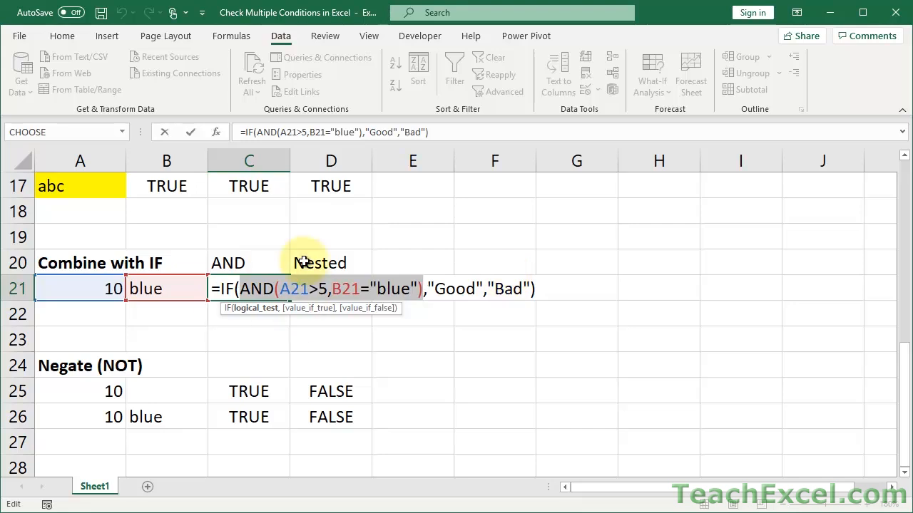
key(ctrl+Return)
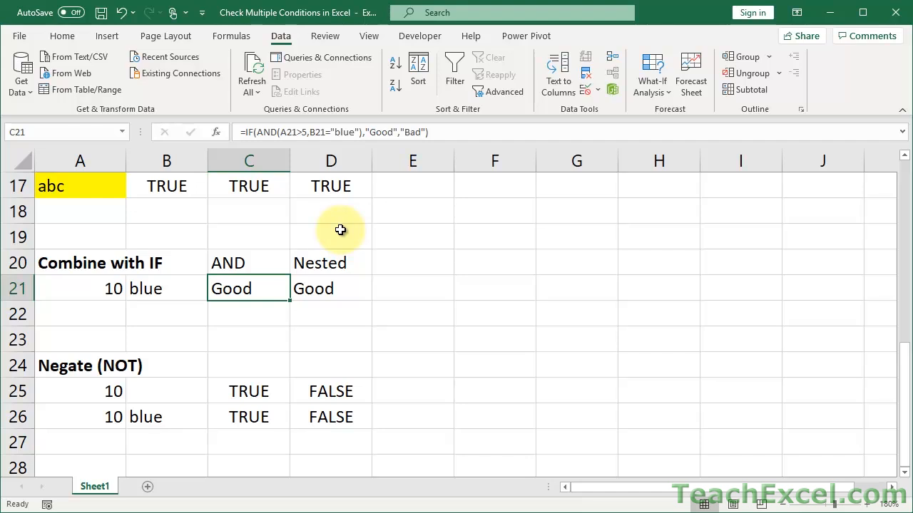
Inspect the comparison formula in C25 of the Negate (NOT) section and the cell it references
scroll(340, 230, down, 1)
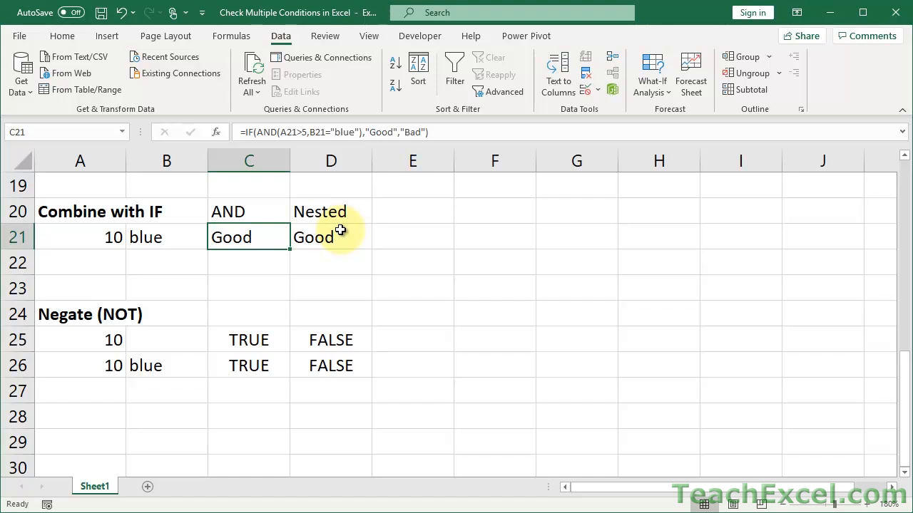
click(256, 340)
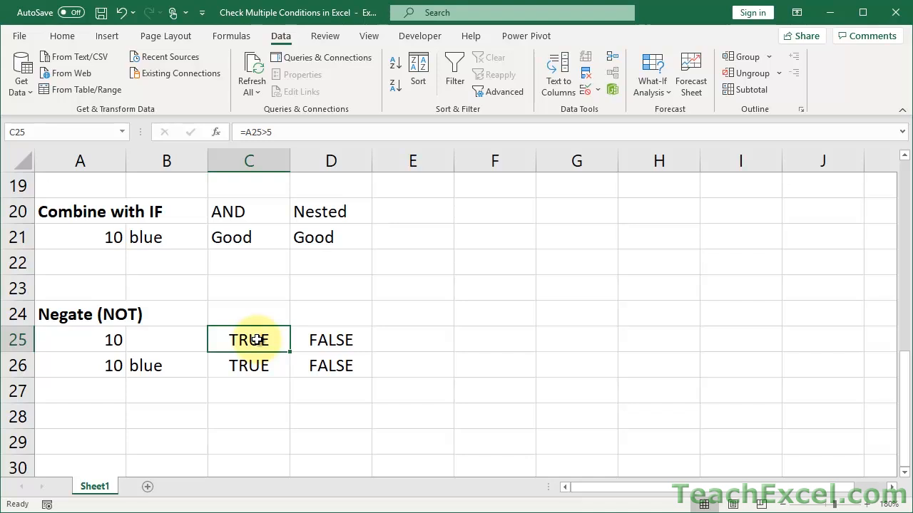
double_click(258, 341)
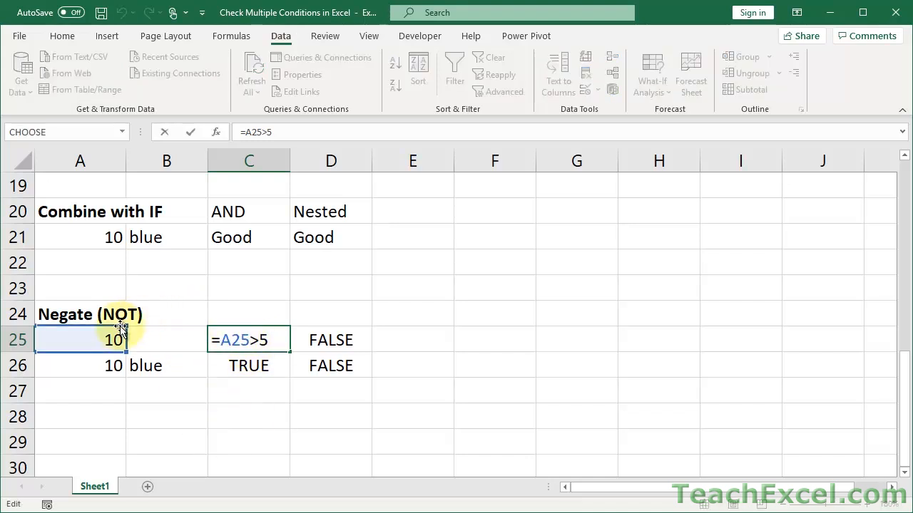
key(ctrl+Return)
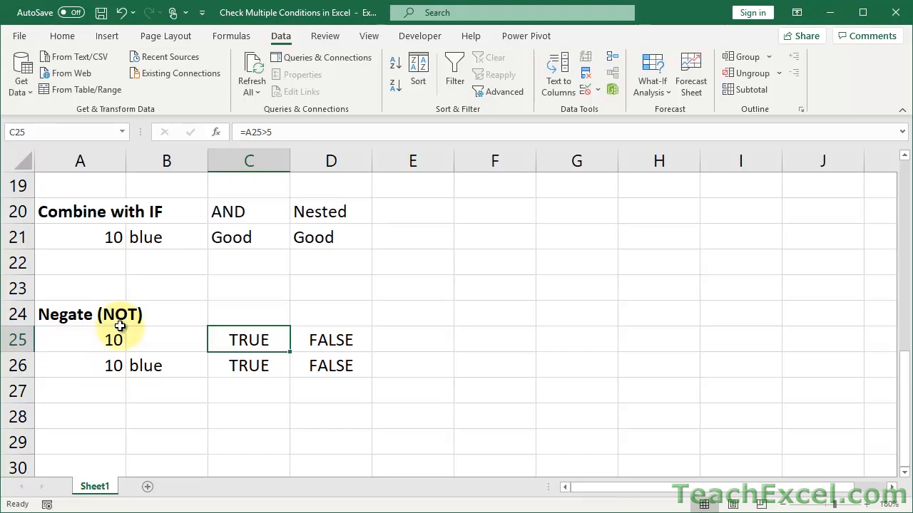
Review the NOT formulas in D25, C26 and D26, highlighting the AND(A26>15,B26="blue") part inside C26's formula
double_click(328, 338)
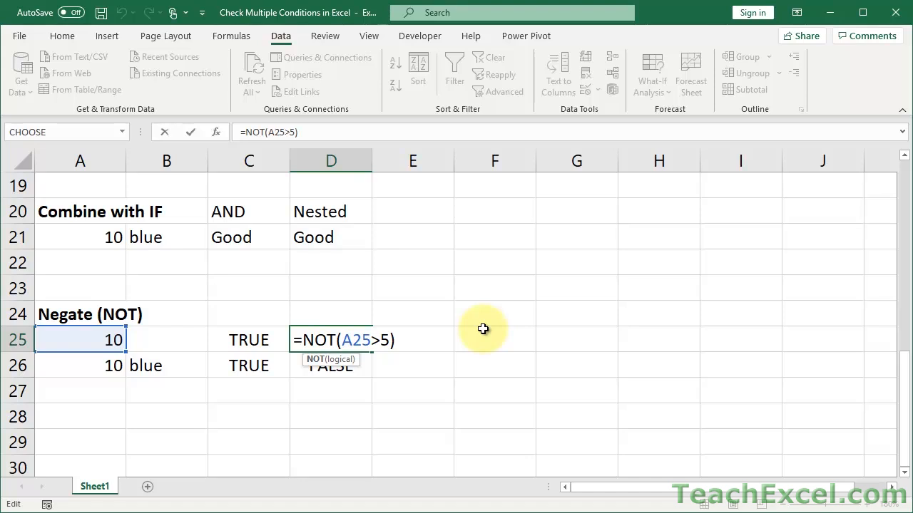
key(ctrl+Return)
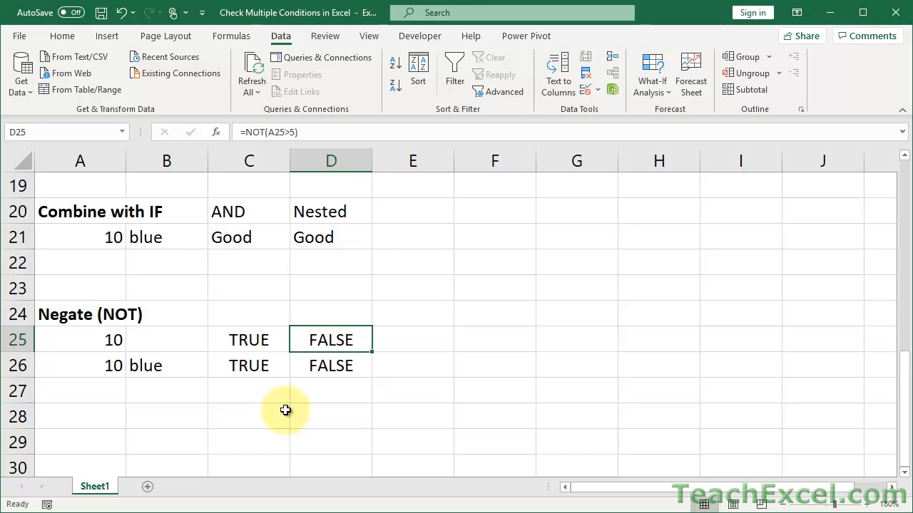
click(245, 366)
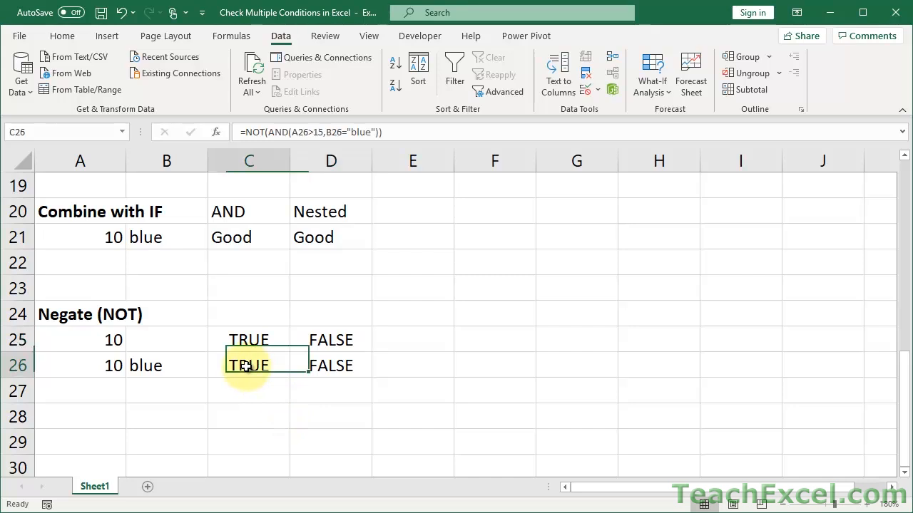
double_click(244, 366)
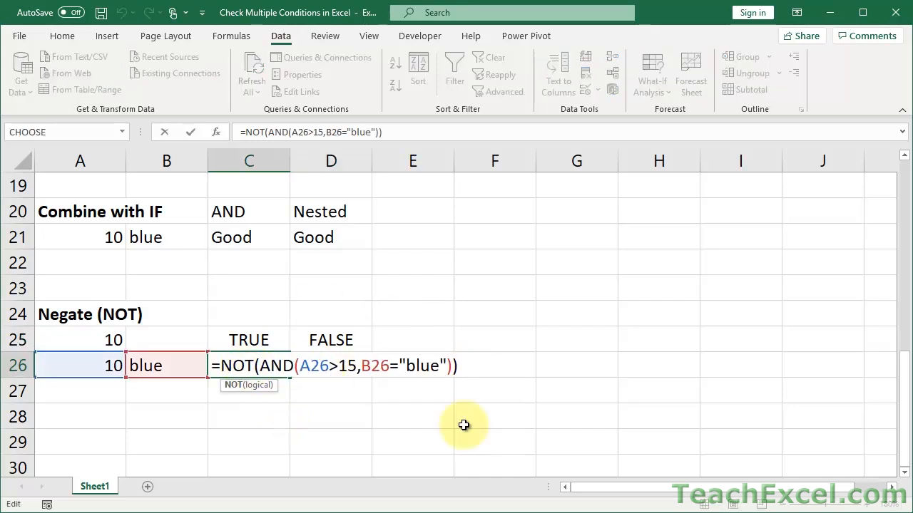
drag(258, 365, 454, 366)
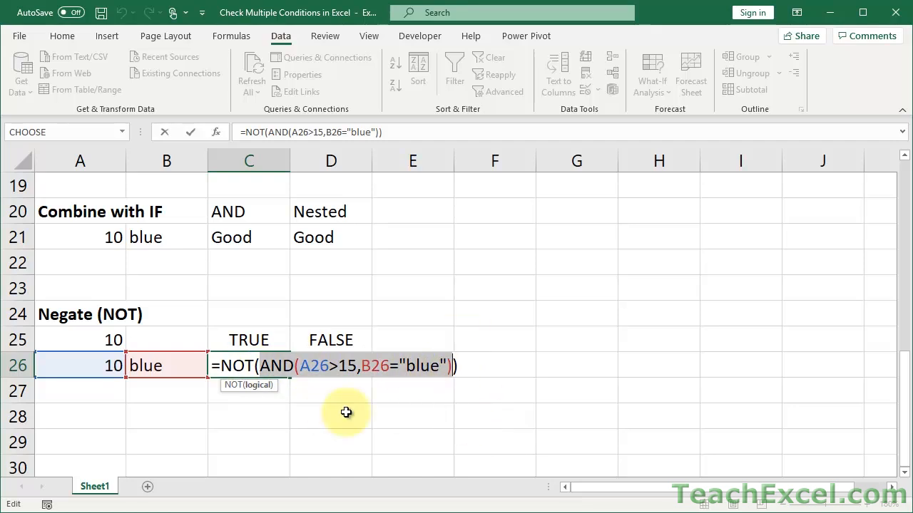
key(Escape)
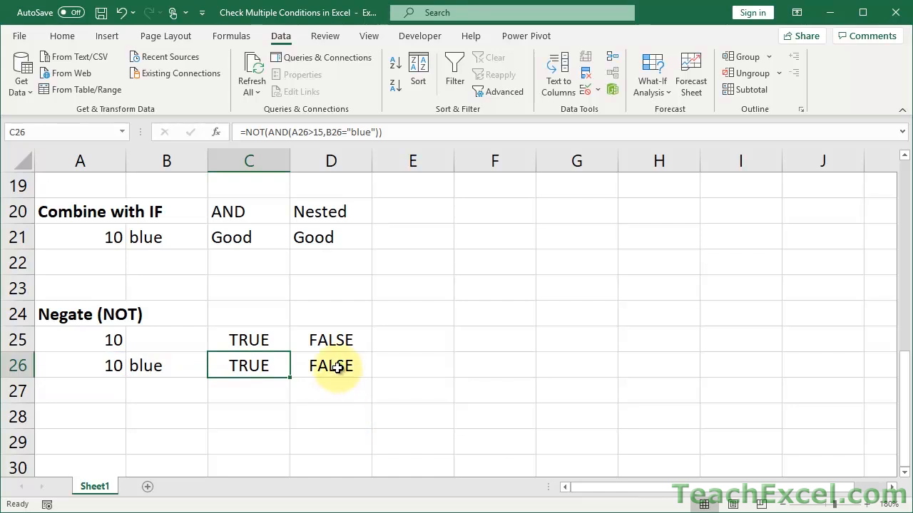
double_click(332, 366)
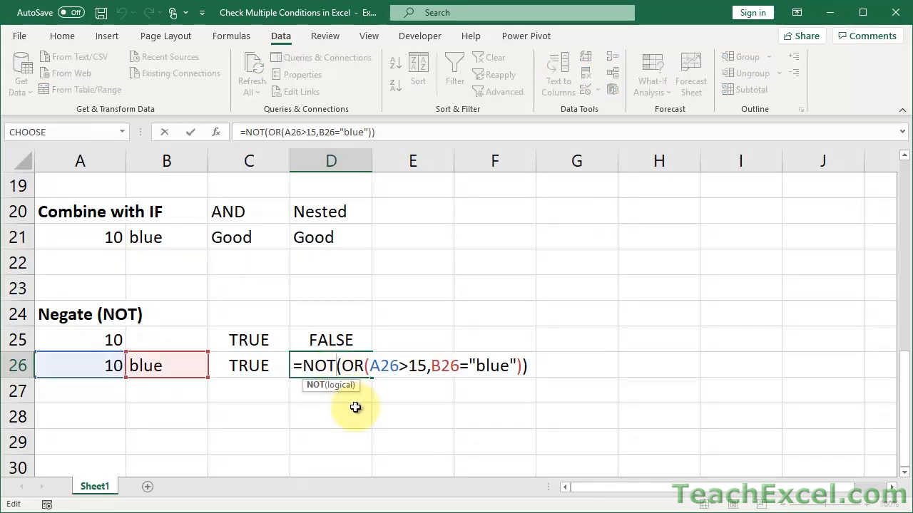
key(Escape)
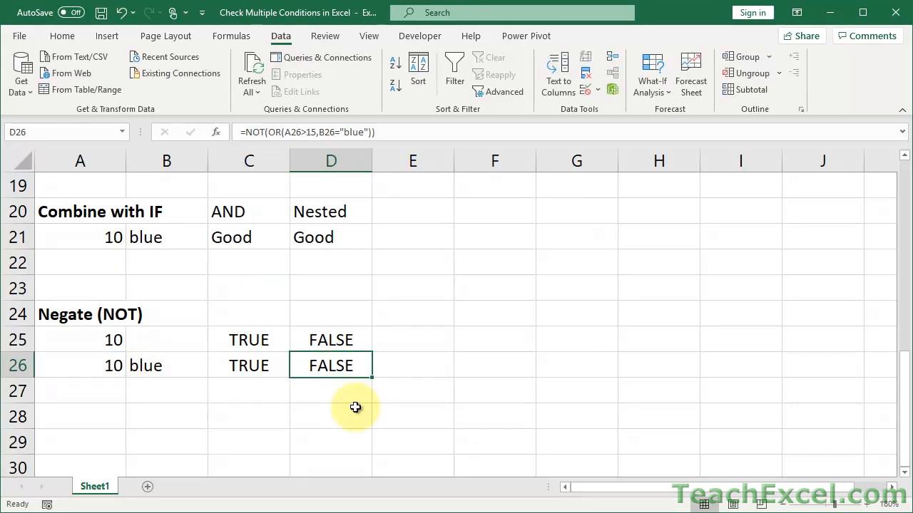
Check B11's formula in the Conditional Formatting section and enter the single-condition test =A11>10 in C11
scroll(355, 407, up, 4)
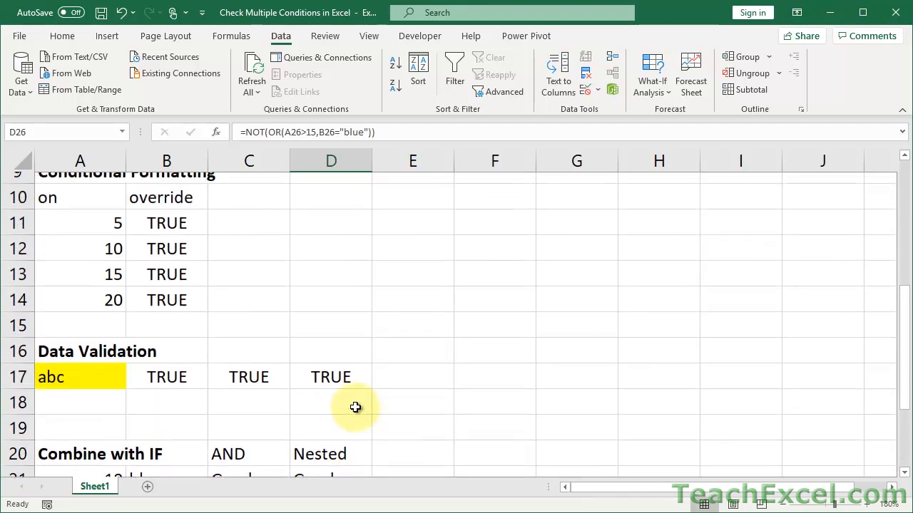
scroll(355, 407, up, 2)
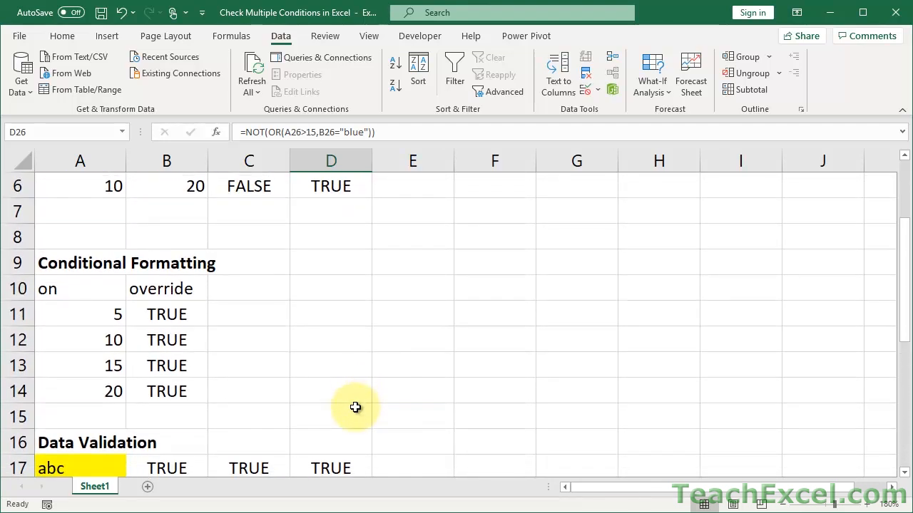
scroll(355, 407, down, 1)
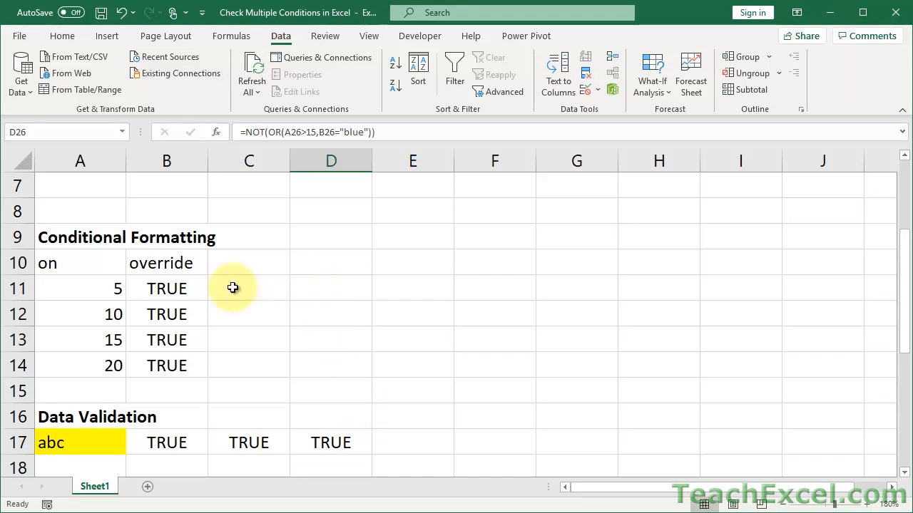
click(187, 291)
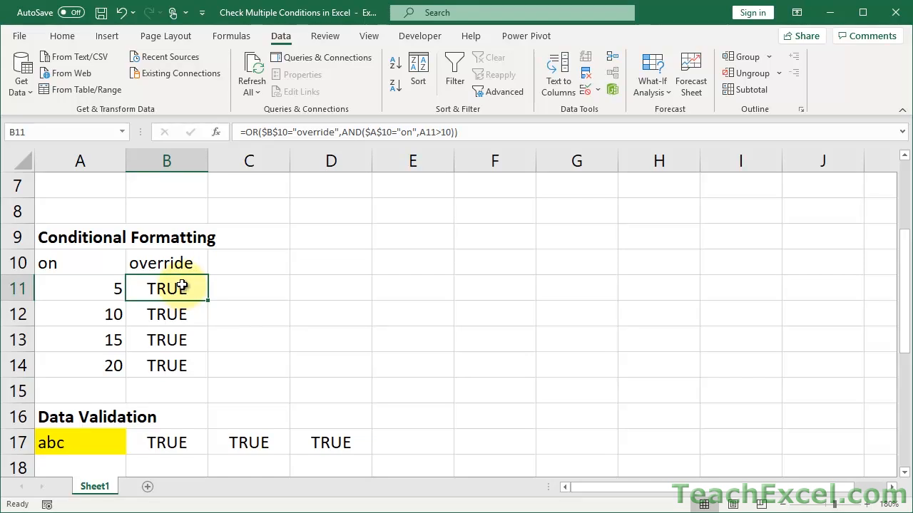
click(244, 291)
text(=)
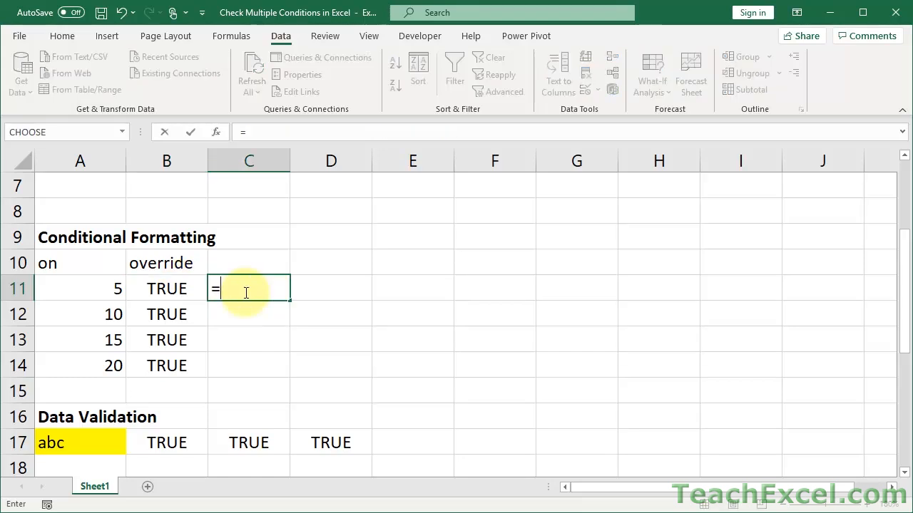
click(98, 287)
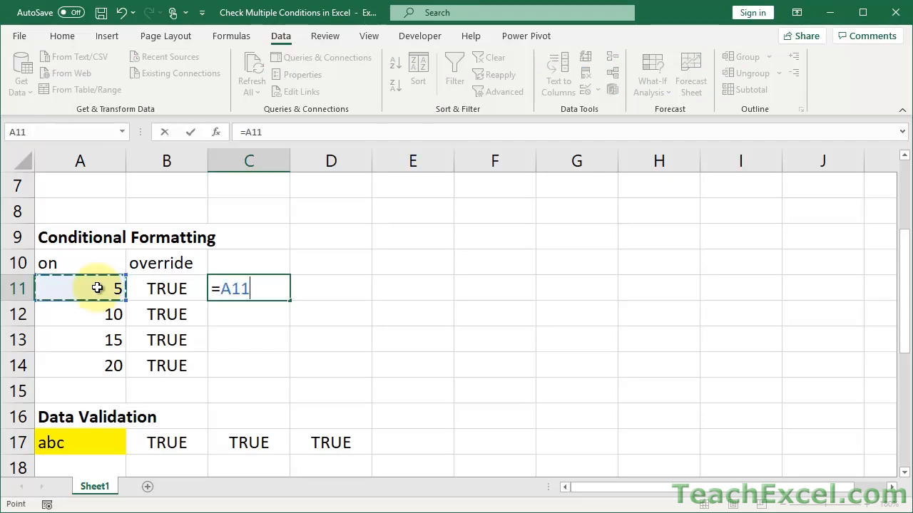
text(>10)
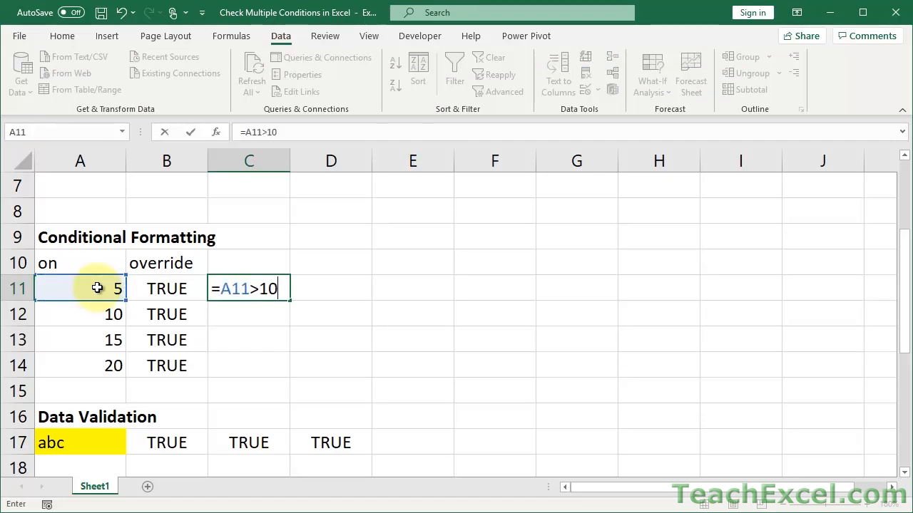
key(ctrl+Return)
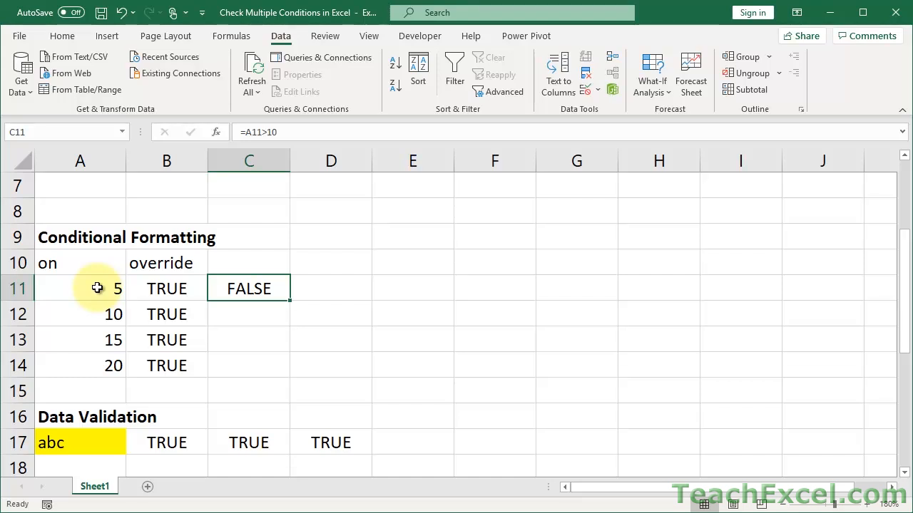
Examine the A10 switch cell, the values in A11:A14 and the comparison inside C11's formula
click(86, 278)
click(80, 265)
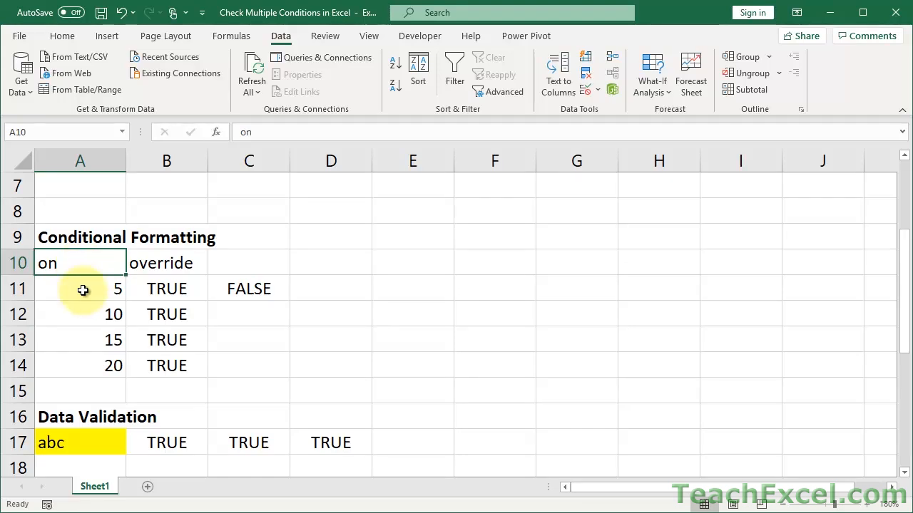
drag(81, 292, 83, 374)
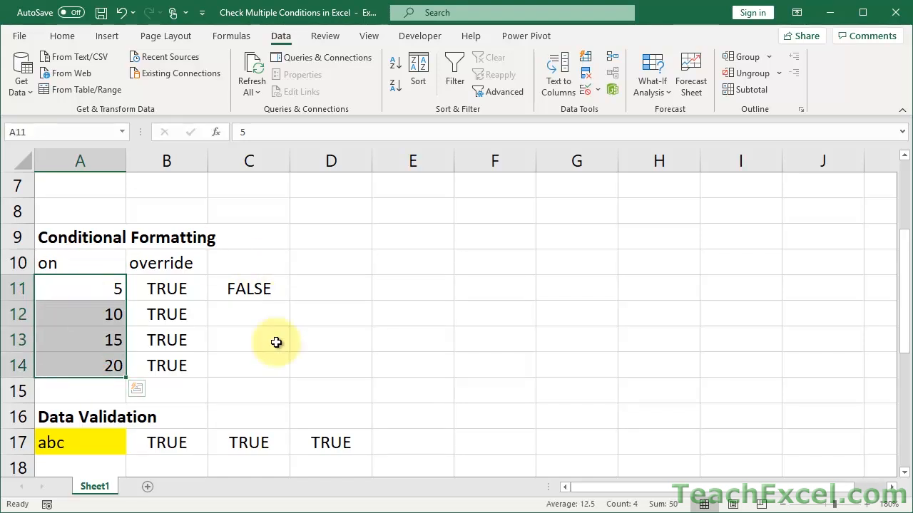
click(264, 302)
double_click(251, 288)
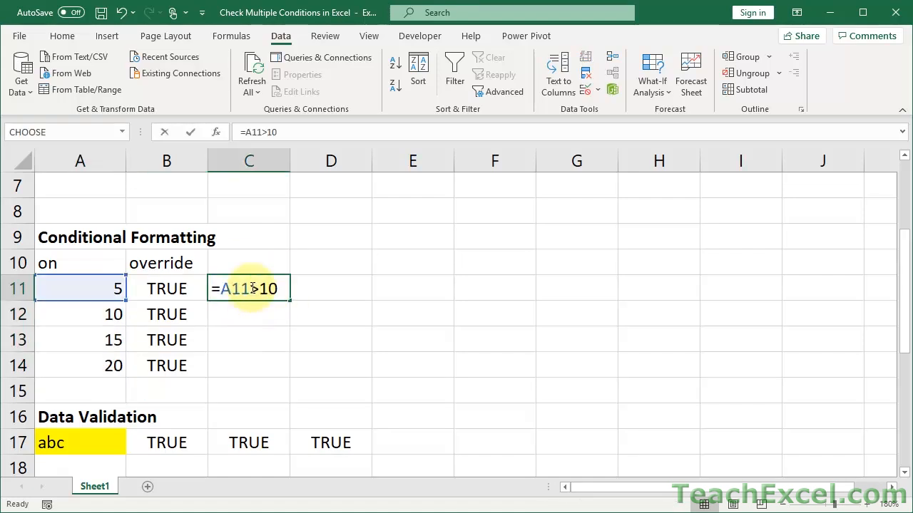
drag(220, 288, 305, 293)
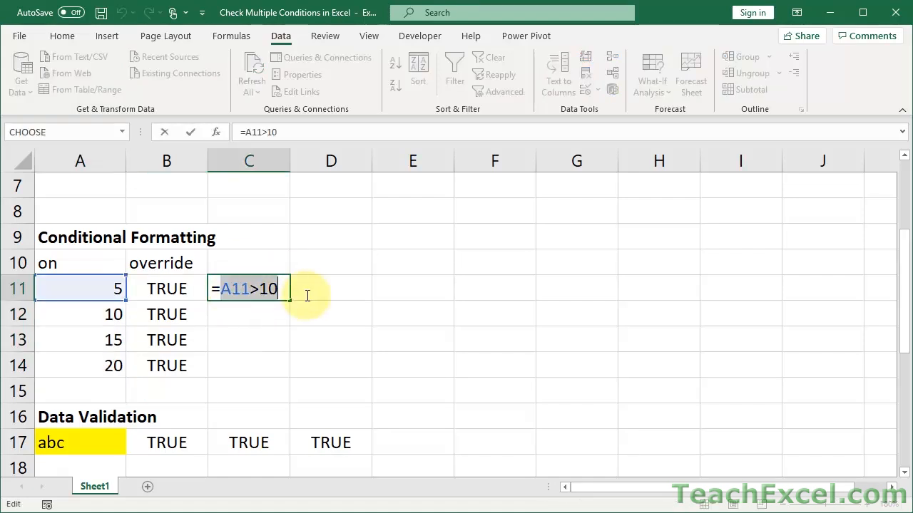
key(ctrl+Return)
Enter the two-condition formula =AND(A10="on",A11>10) in D11
click(313, 292)
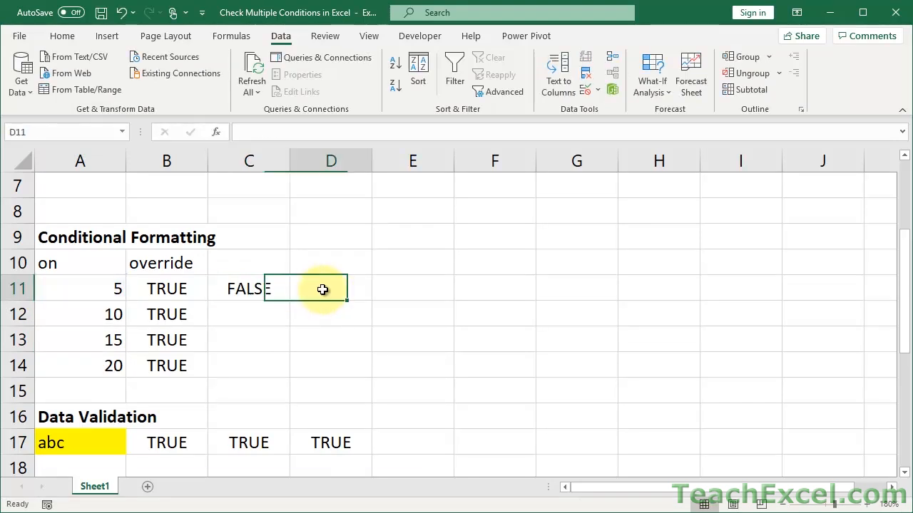
double_click(324, 290)
text(=)
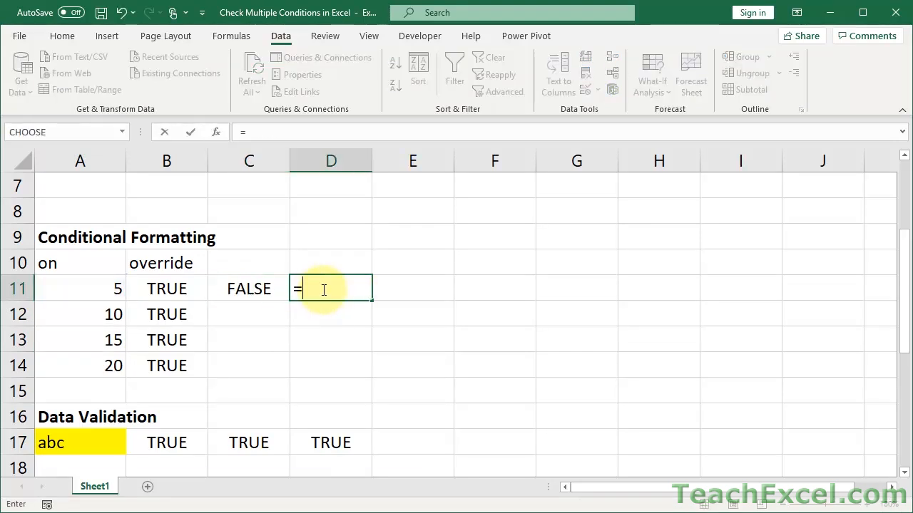
text(and()
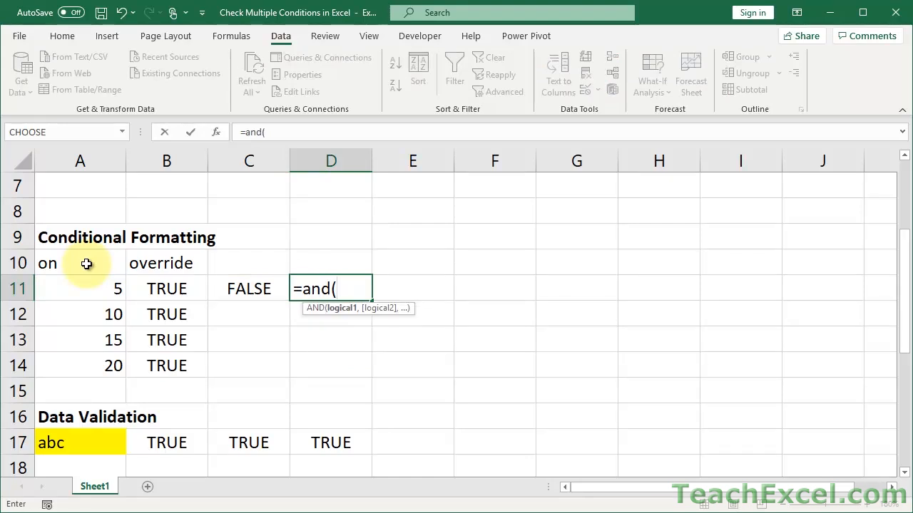
click(86, 264)
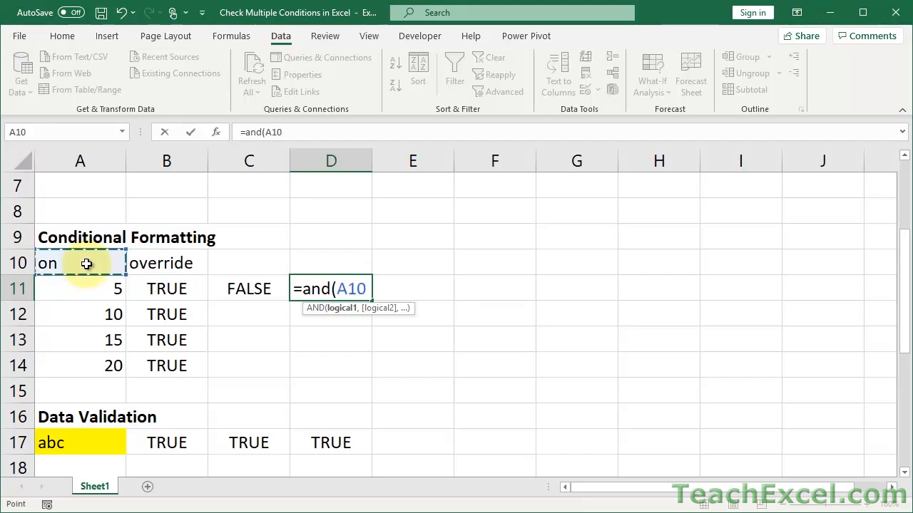
text(="on)
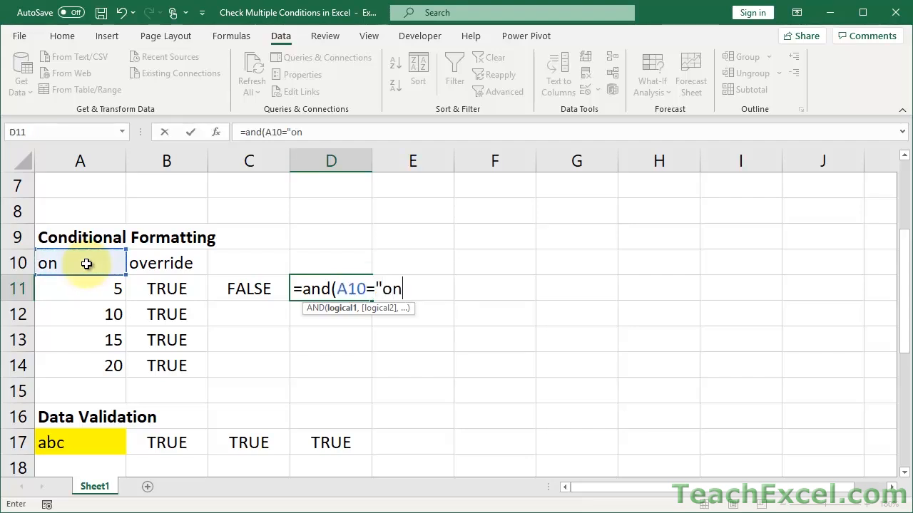
text(",A11>10)
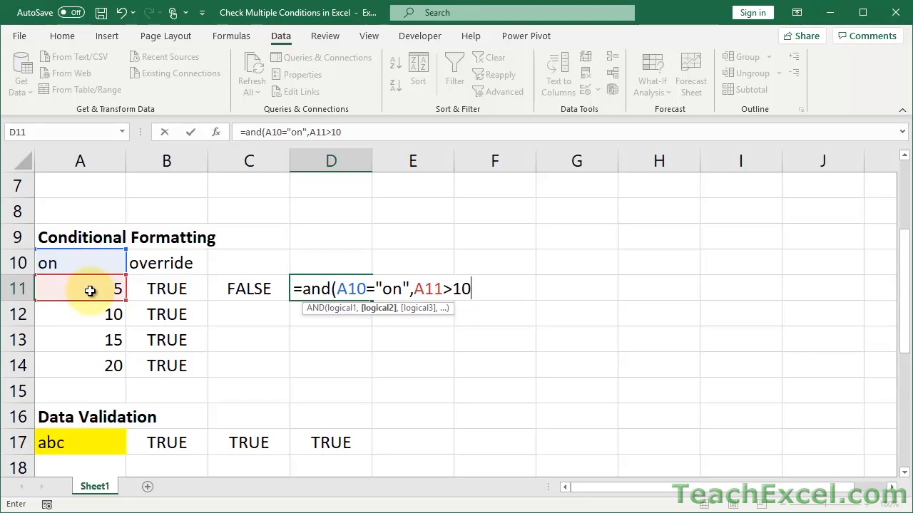
text())
key(Return)
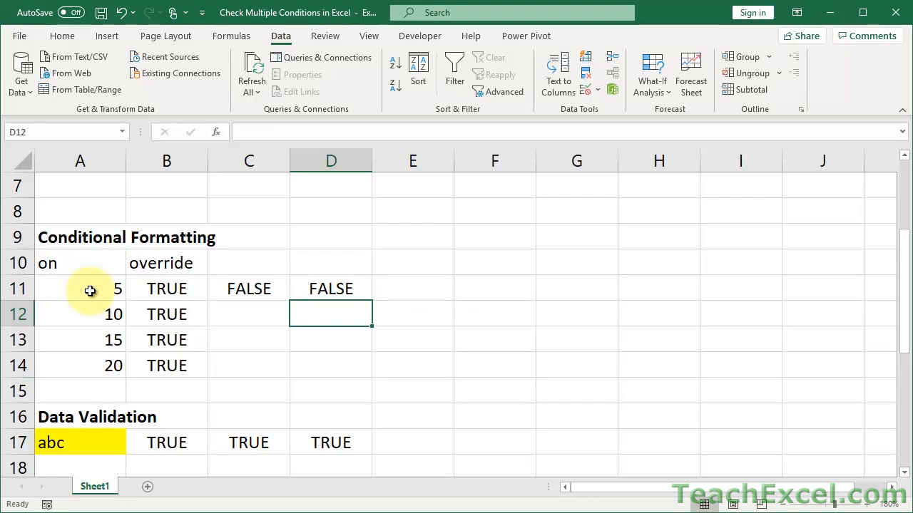
Check the override cell B10 and copy the AND(A10="on",A11>10) expression from D11's formula
click(315, 287)
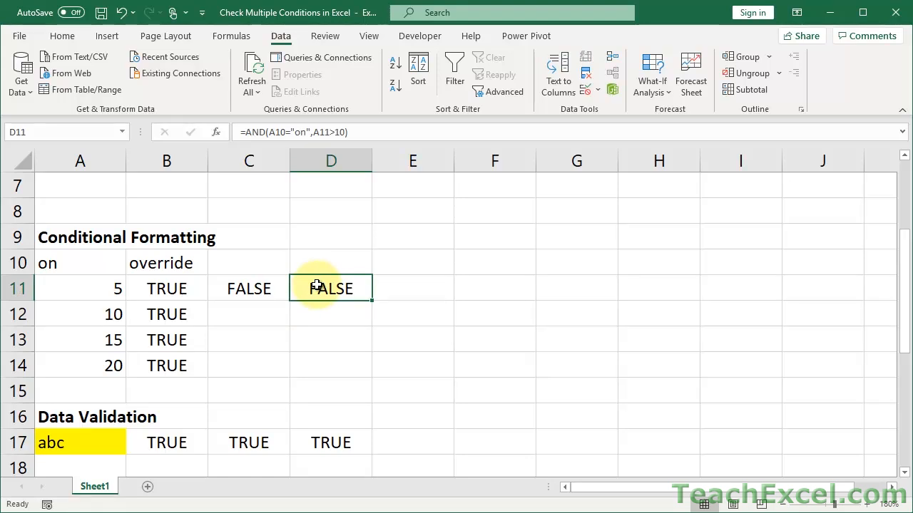
click(171, 262)
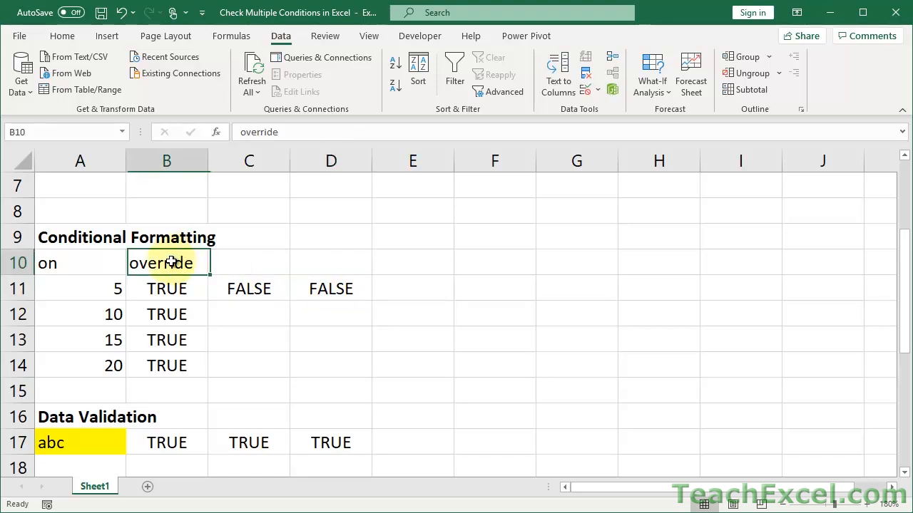
double_click(332, 289)
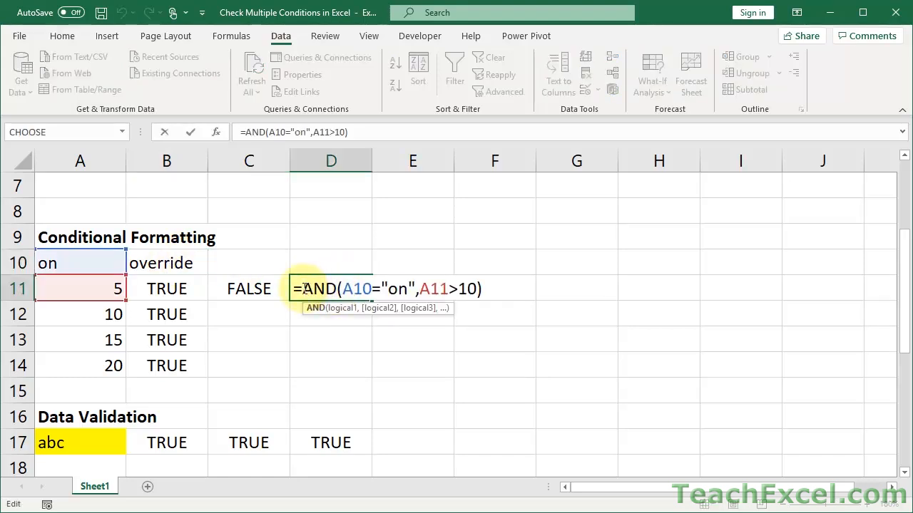
drag(302, 288, 521, 303)
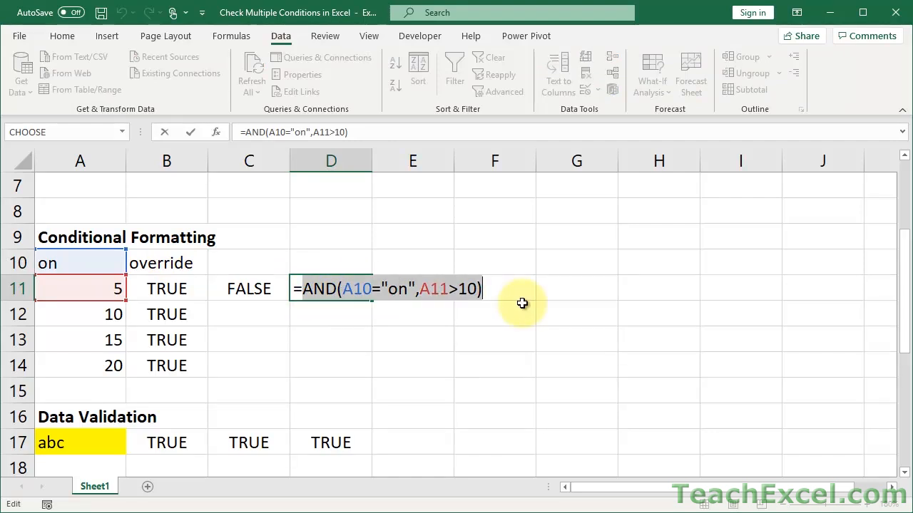
key(Escape)
Enter the combined formula =OR(B10="override",AND(A10="on",A11>10)) in E11
double_click(413, 289)
text(=or)
key(Tab)
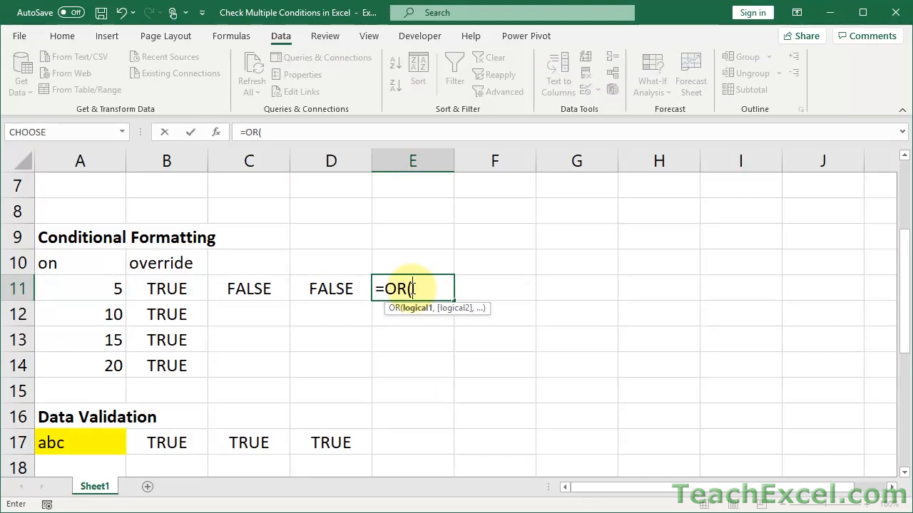
click(151, 263)
text(="override",)
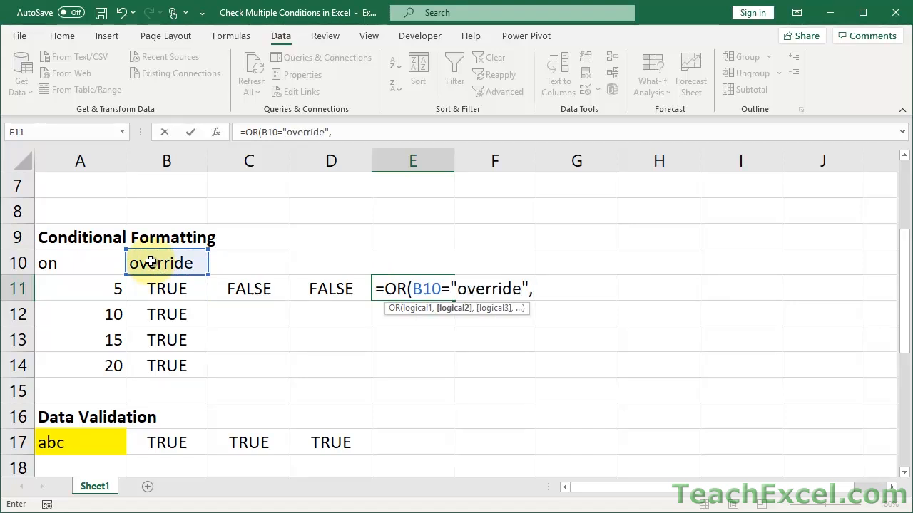
text(AND(A10="on",A11>10)
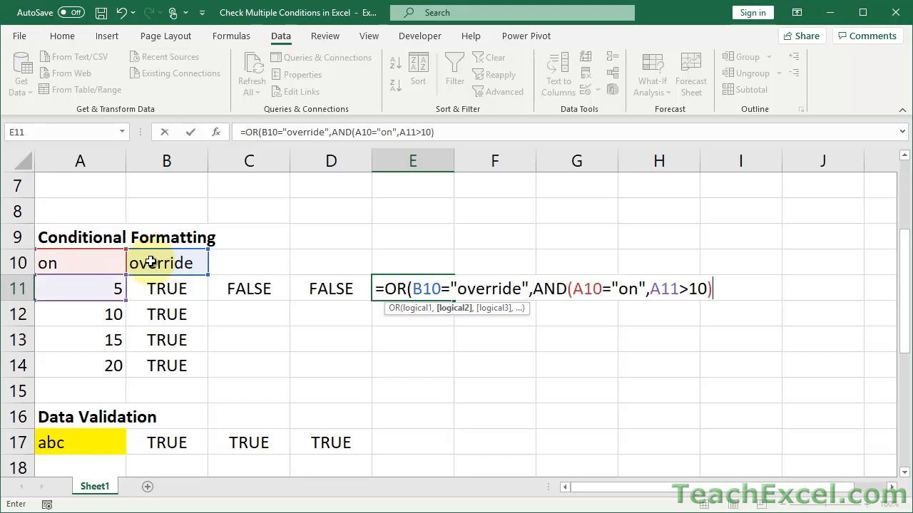
text())
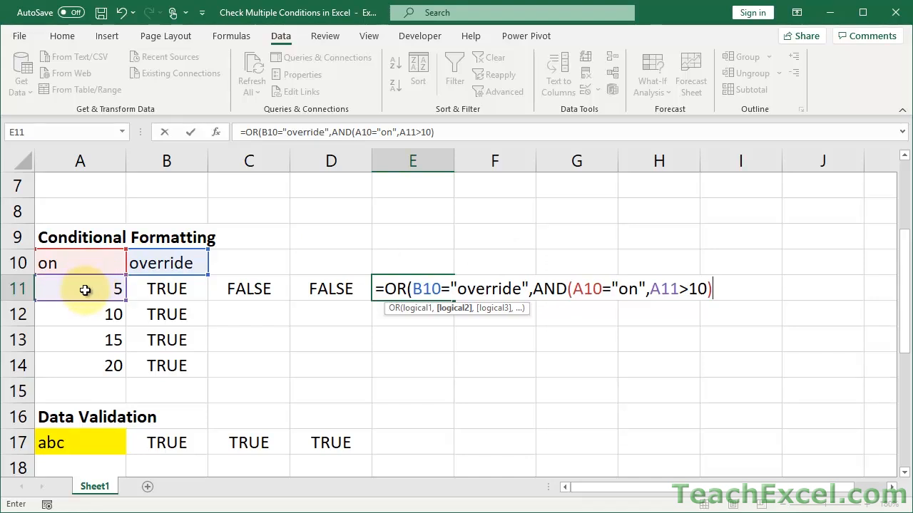
text())
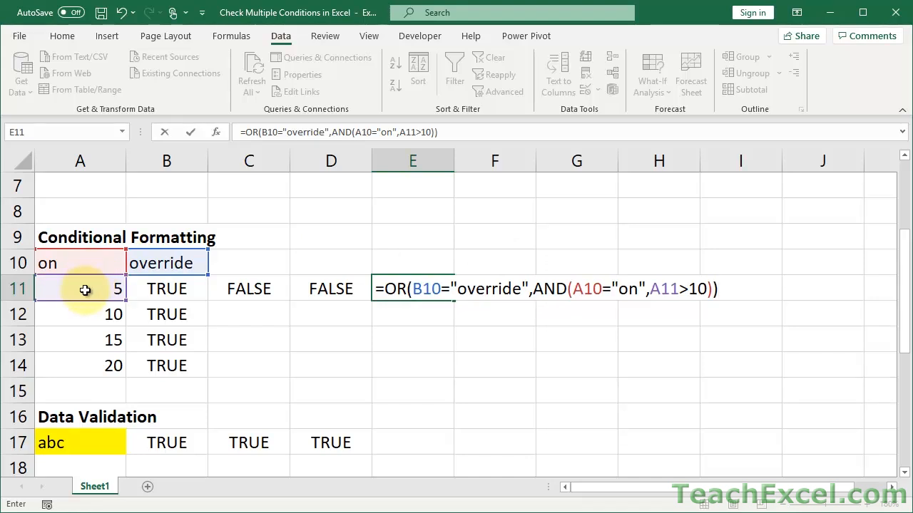
key(Return)
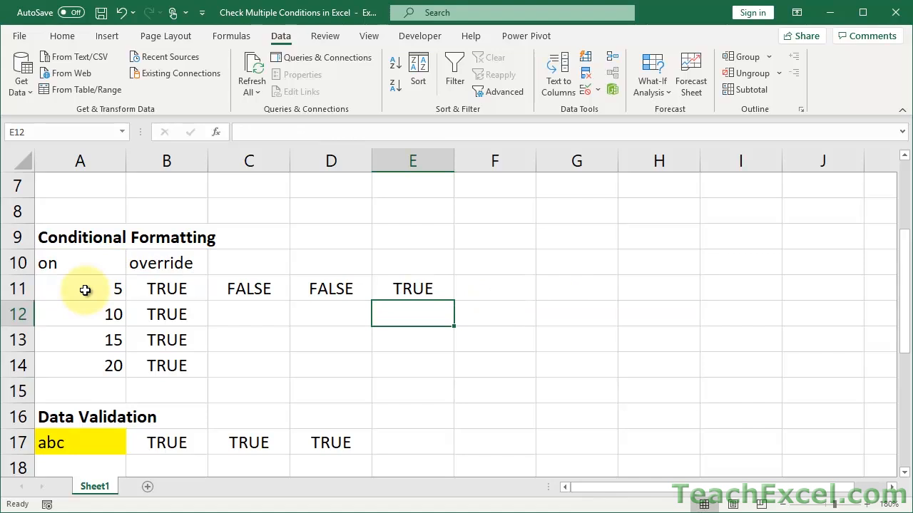
Compare the single-condition formula in C11 with the combined OR/AND formula in E11
click(246, 289)
double_click(245, 288)
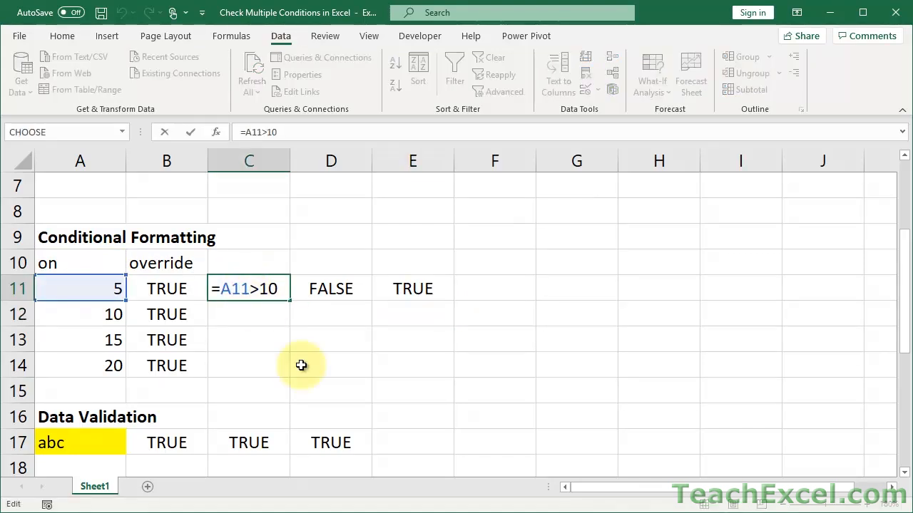
key(Escape)
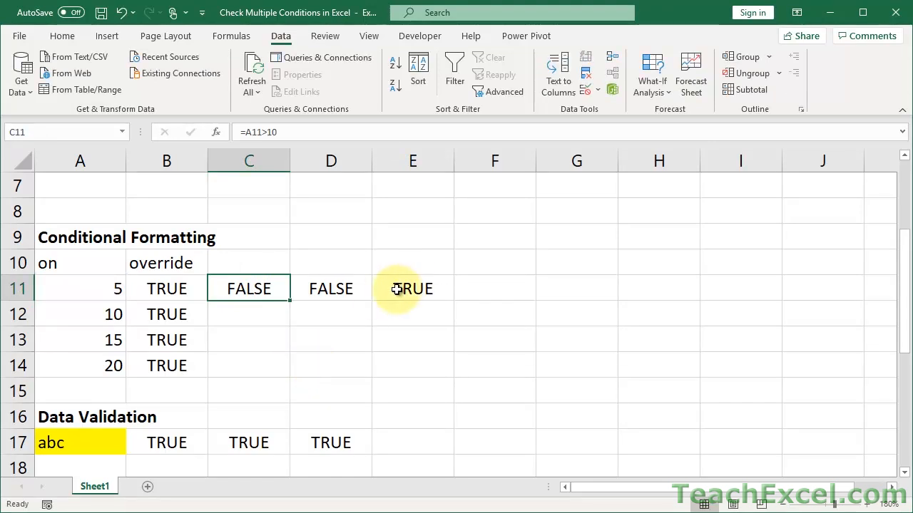
double_click(397, 288)
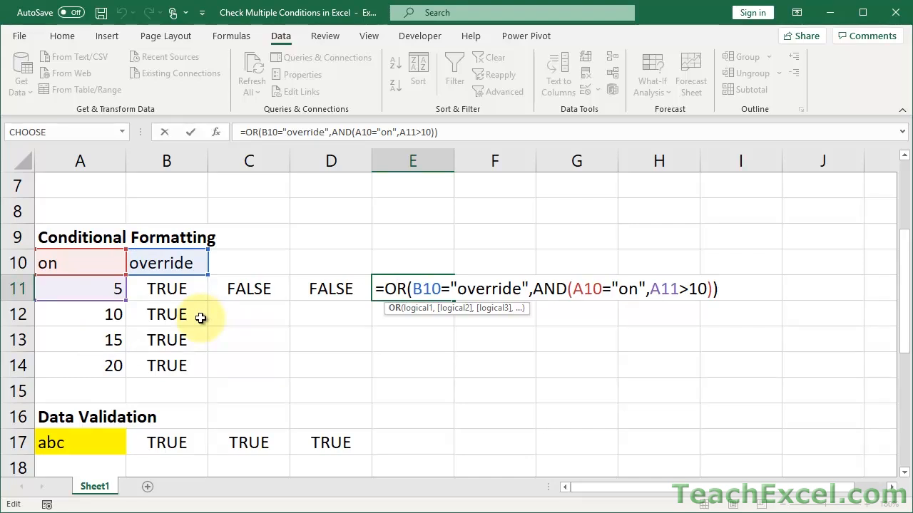
key(Escape)
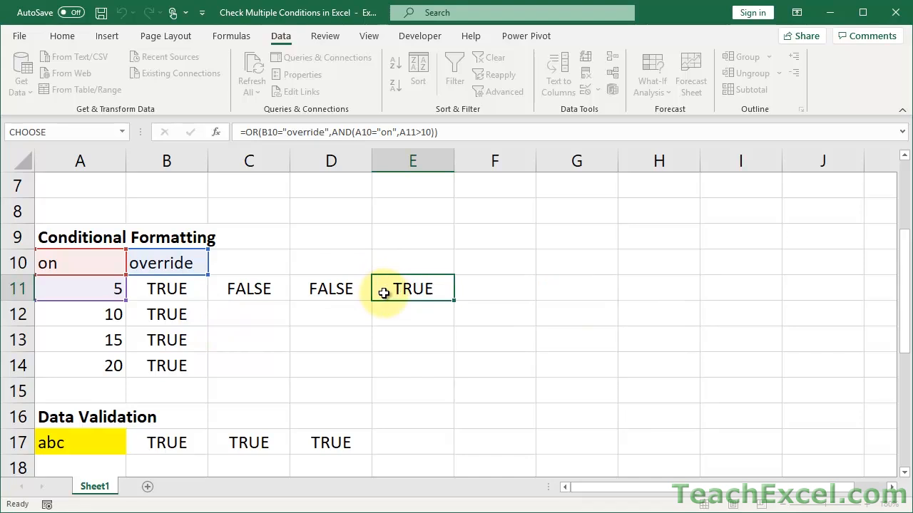
Fill E11's formula down through E14 and check the cell references in E14's copy
drag(454, 301, 458, 378)
double_click(414, 365)
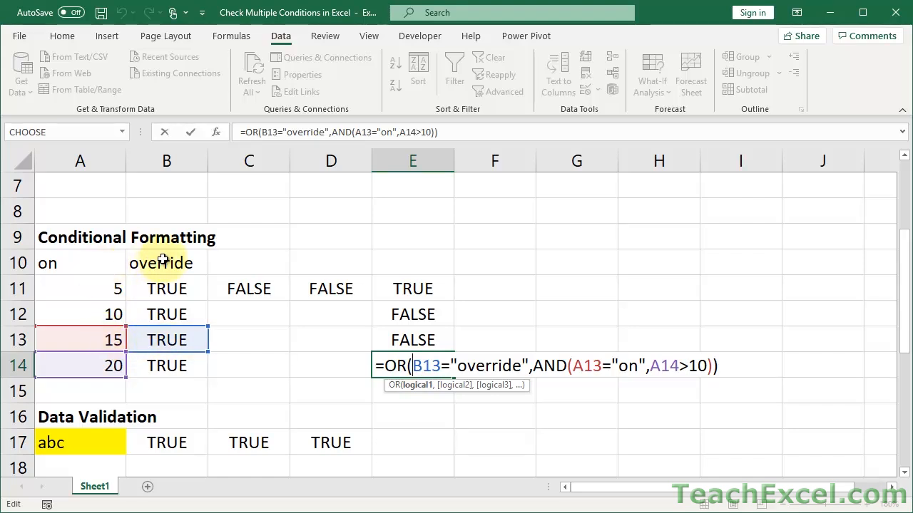
key(Escape)
Make the B10 and A10 references absolute in E11's formula and fill it down through E14
double_click(413, 288)
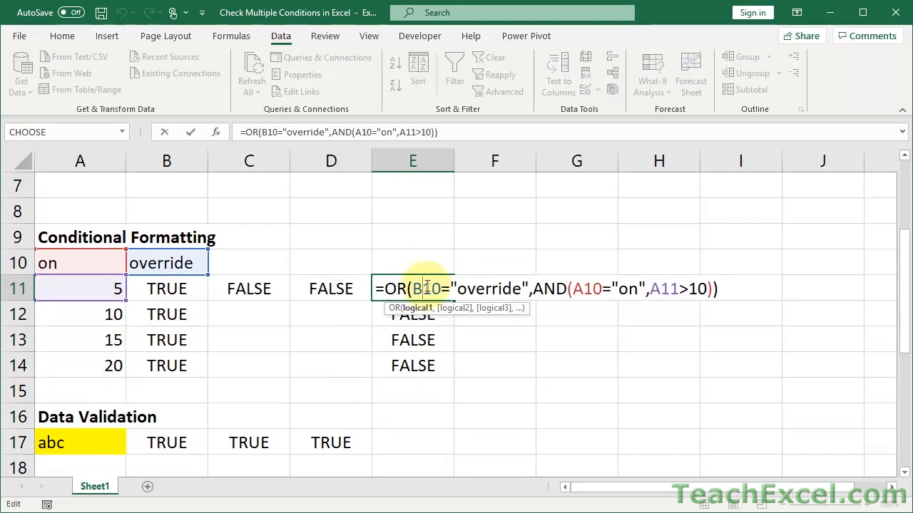
key(F4)
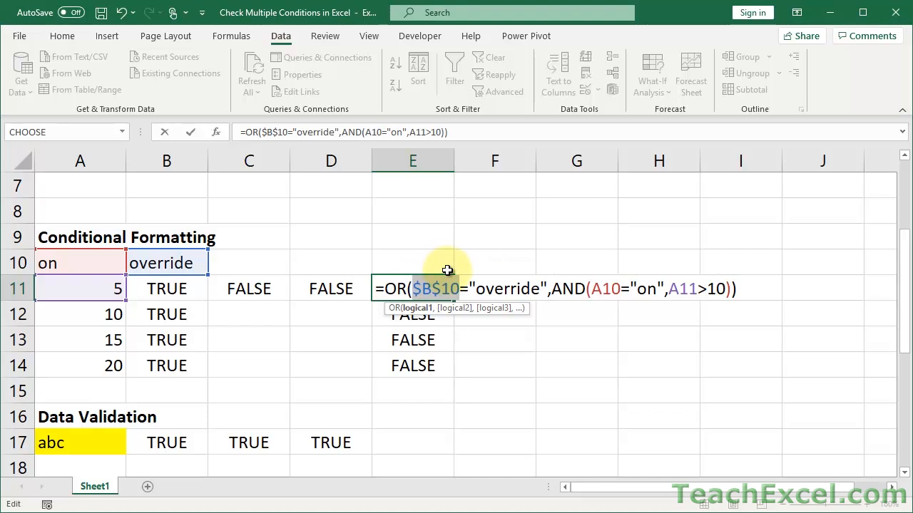
click(603, 288)
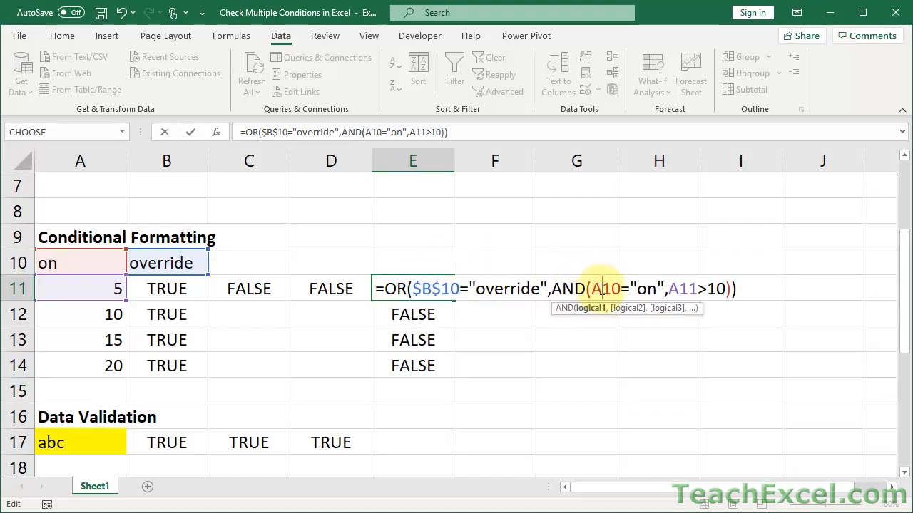
key(F4)
key(ctrl+Return)
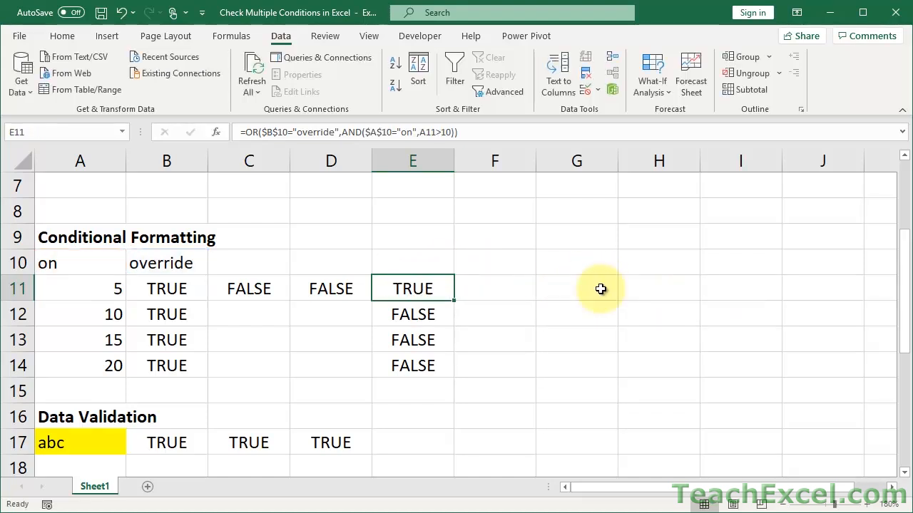
double_click(456, 301)
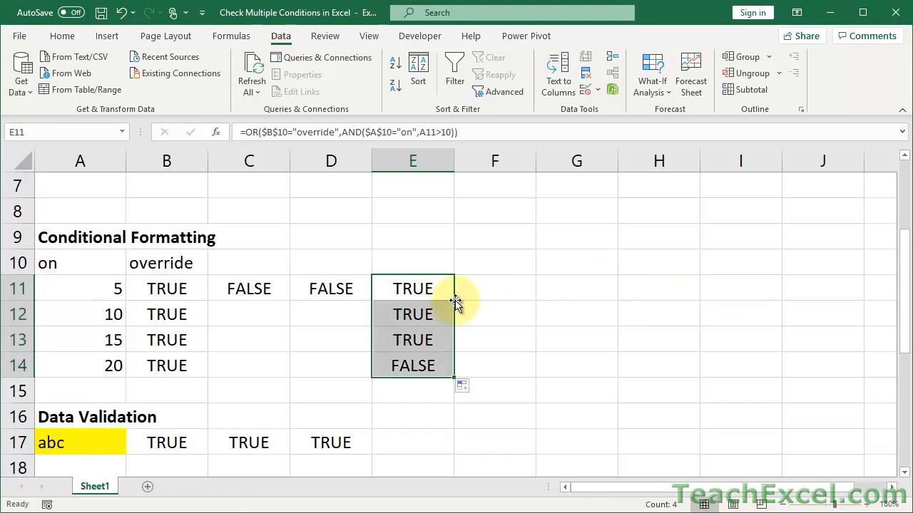
Check the cell references in the filled formulas of E14, E13 and E12
double_click(415, 366)
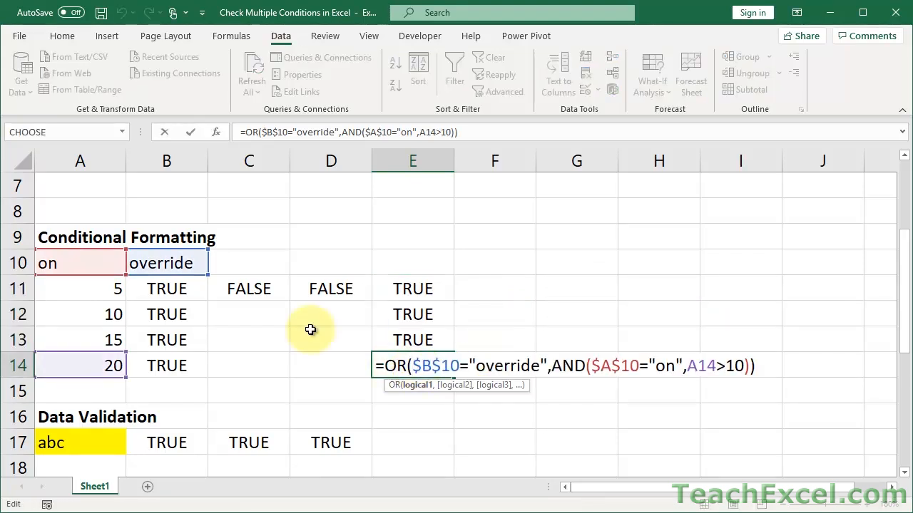
key(Escape)
click(402, 340)
double_click(402, 340)
key(Escape)
double_click(412, 314)
key(Escape)
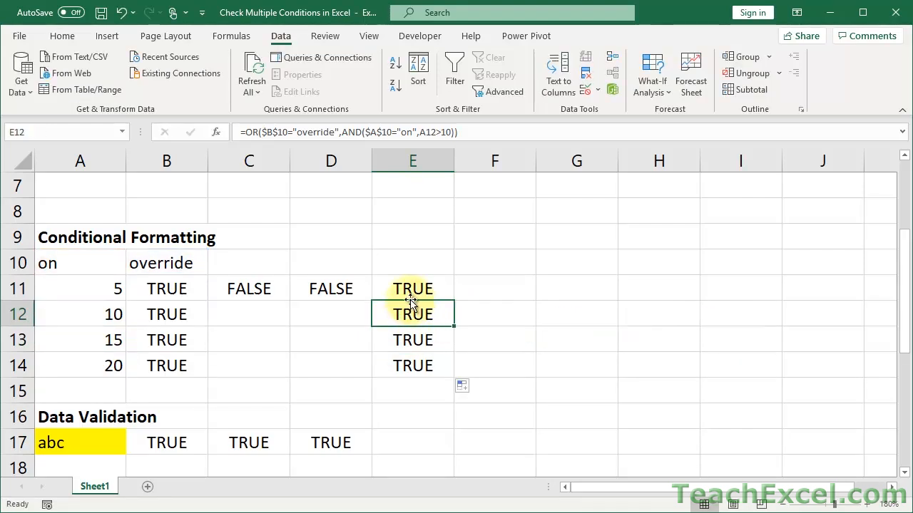
Copy the full OR/AND formula text from E11 and leave the cell unchanged
double_click(408, 286)
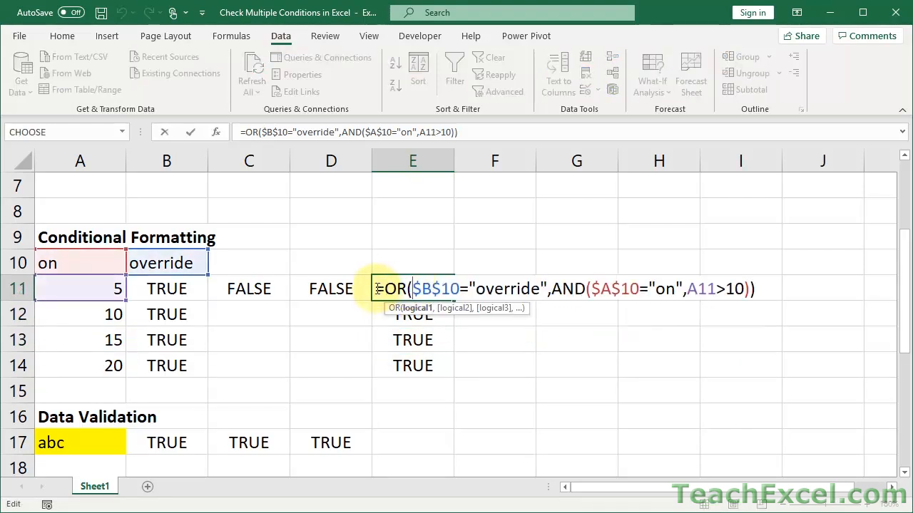
drag(378, 289, 777, 307)
key(ctrl+c)
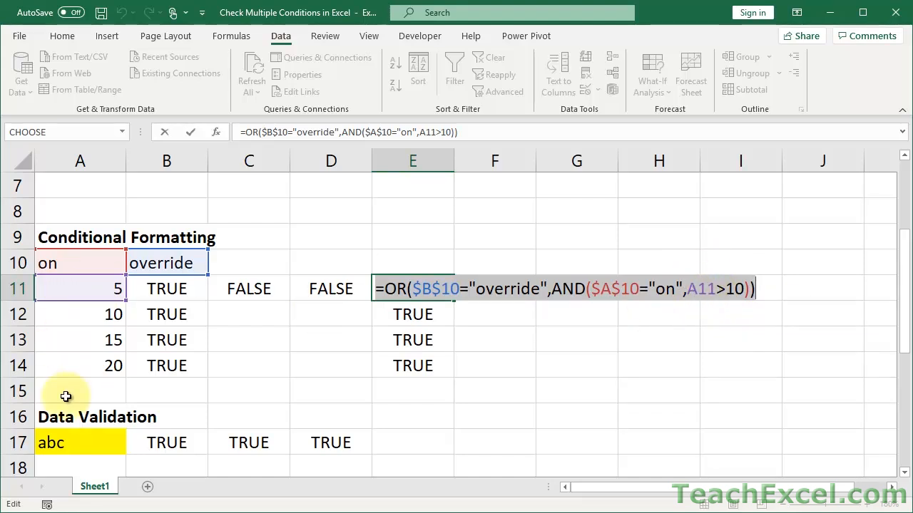
key(Escape)
Start a formula-based conditional formatting rule for A11:A14 using the copied =OR($B$10="override",AND($A$10="on",A11>10))
drag(76, 288, 64, 377)
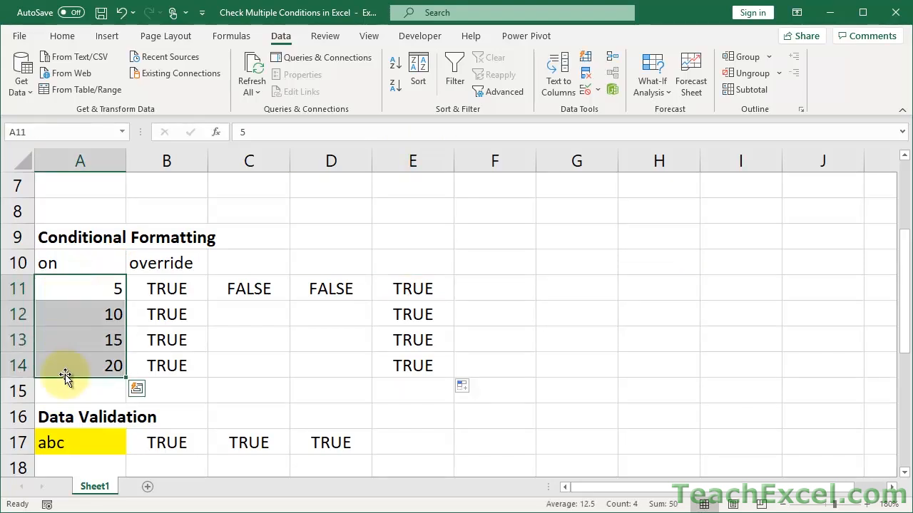
click(62, 36)
click(560, 92)
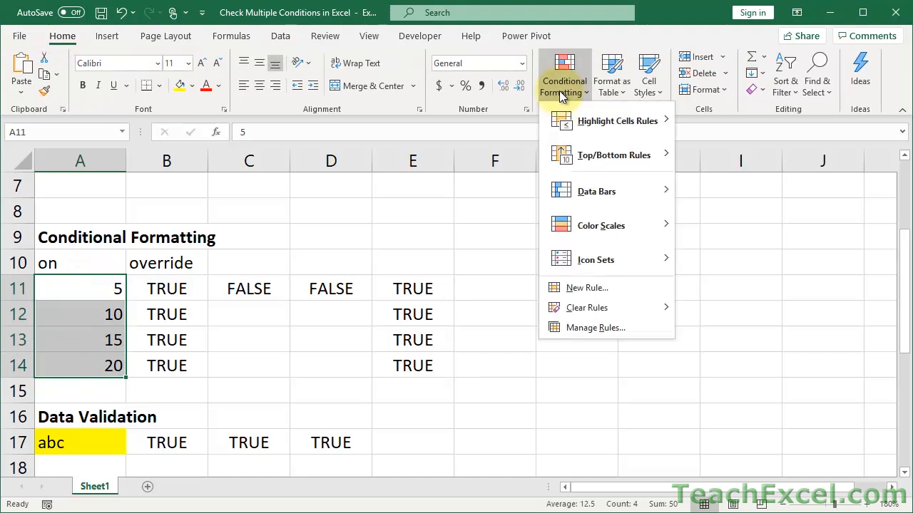
click(608, 287)
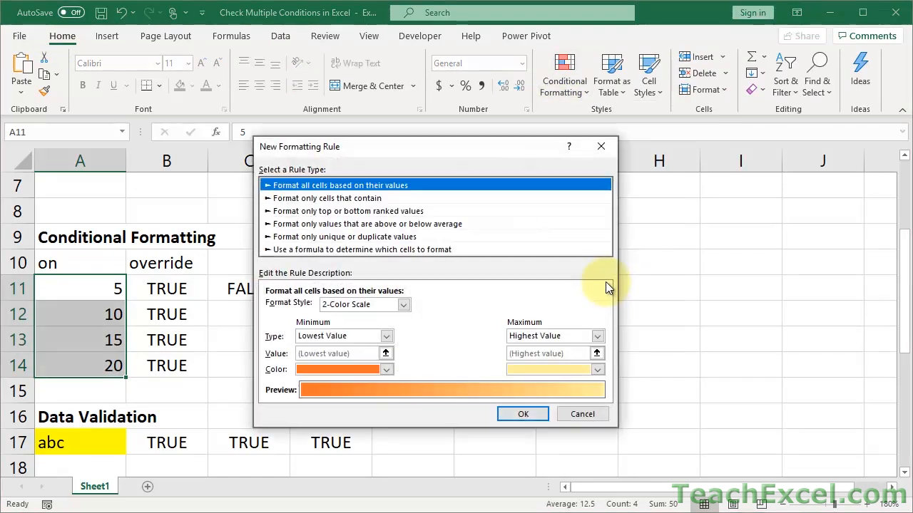
click(320, 251)
click(332, 308)
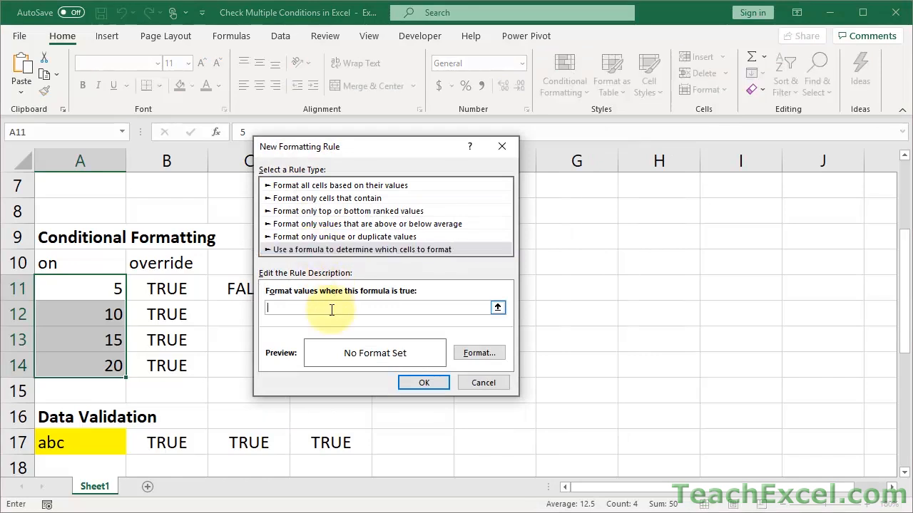
key(ctrl+v)
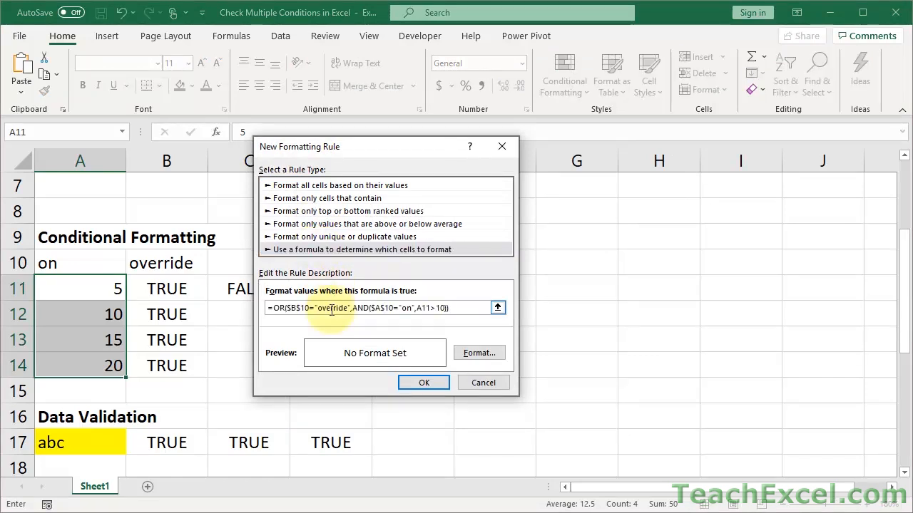
Give the new formatting rule a light blue background fill and apply it to A11:A14
click(480, 355)
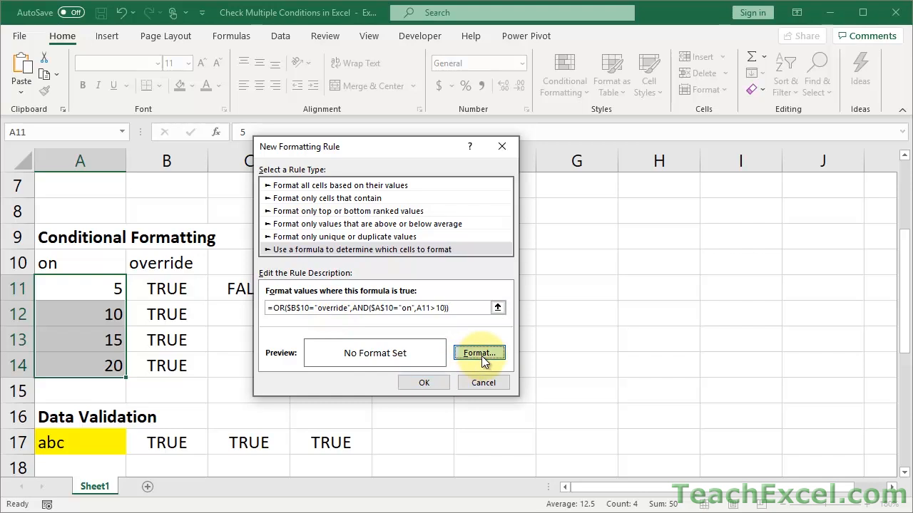
click(389, 104)
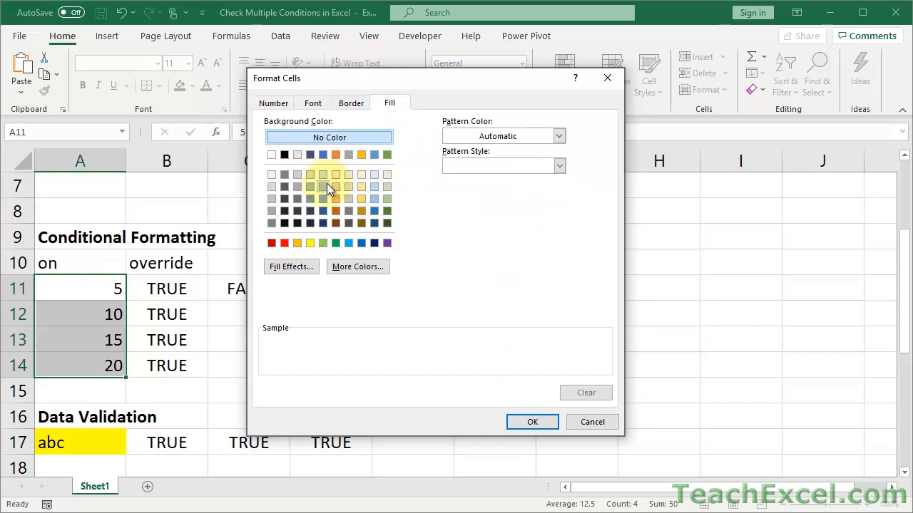
click(327, 184)
click(530, 423)
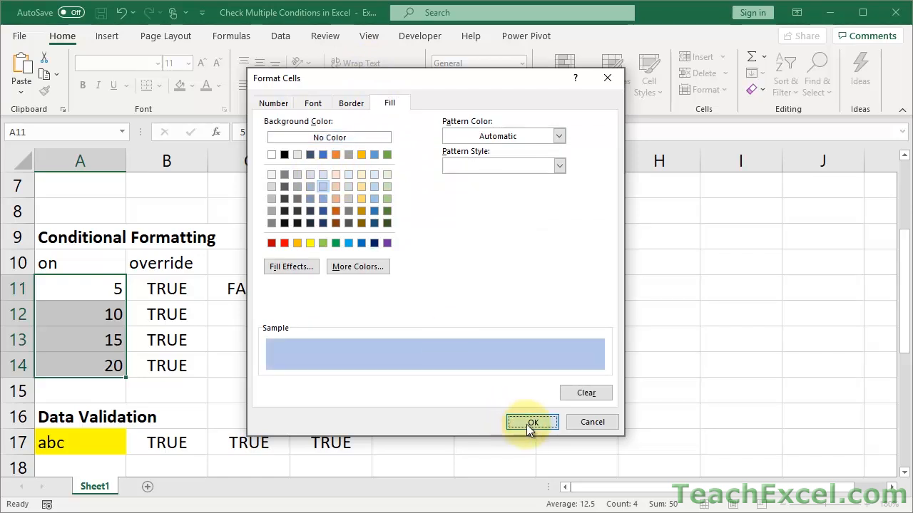
click(424, 383)
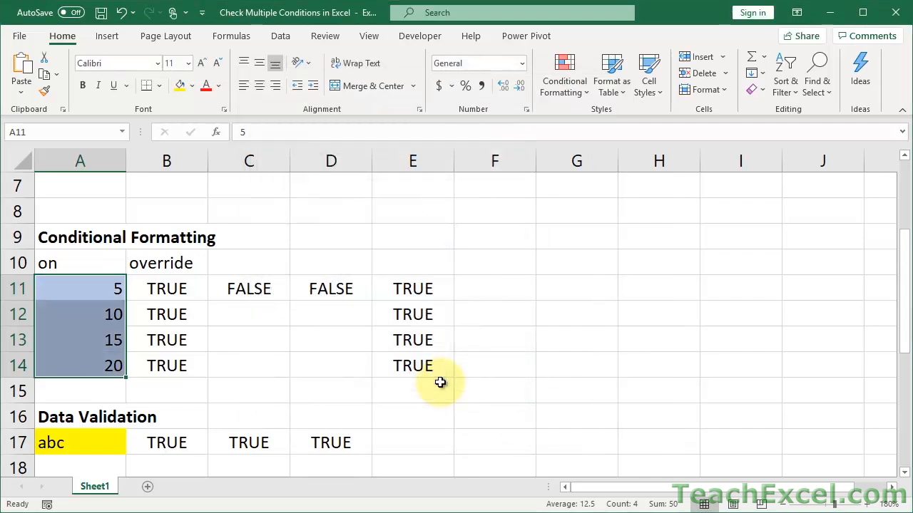
Clear the override cell B10 and the switch cell A10 to test the formatting rule
click(307, 251)
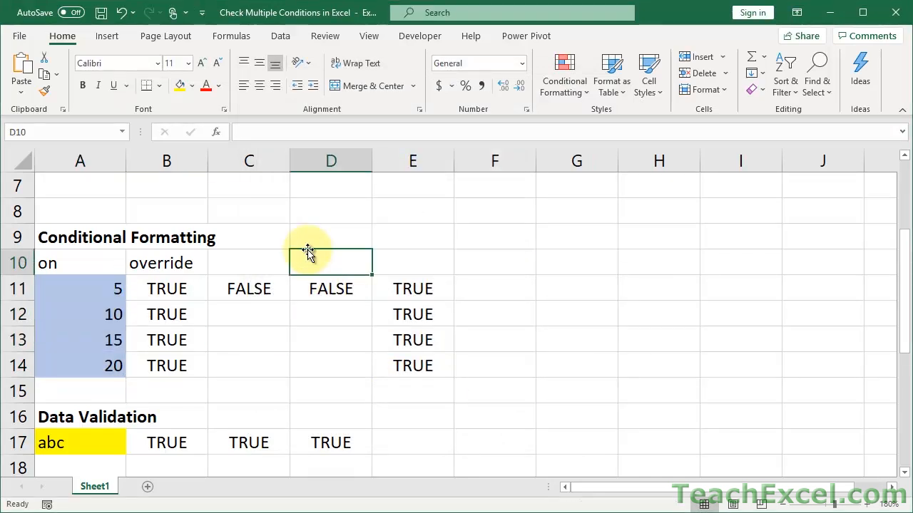
key(Left)
key(Left)
key(Delete)
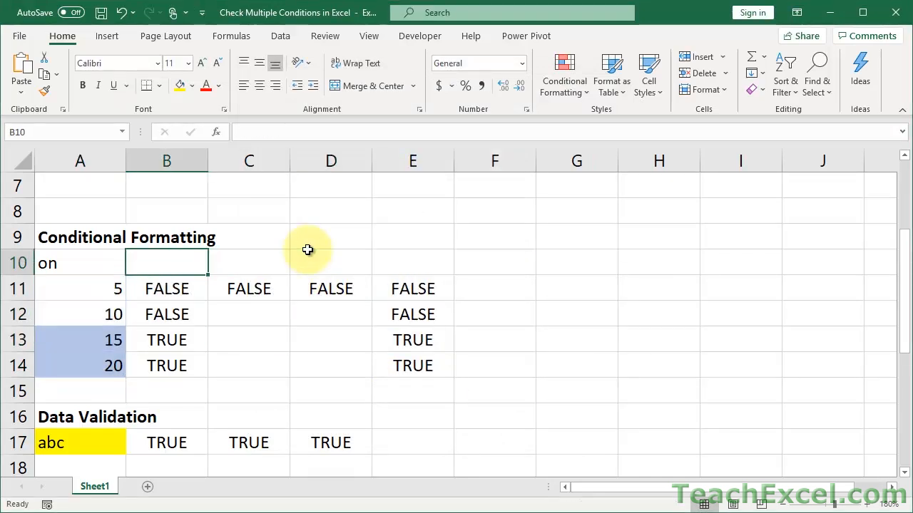
key(Left)
key(Delete)
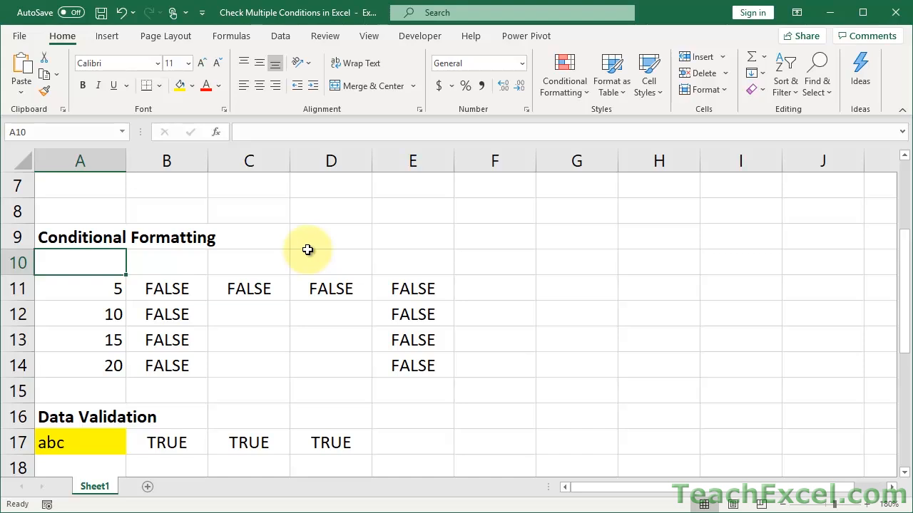
Enter "on" in A10 and "override" in B10 to test the formatting rule again
text(on)
key(Tab)
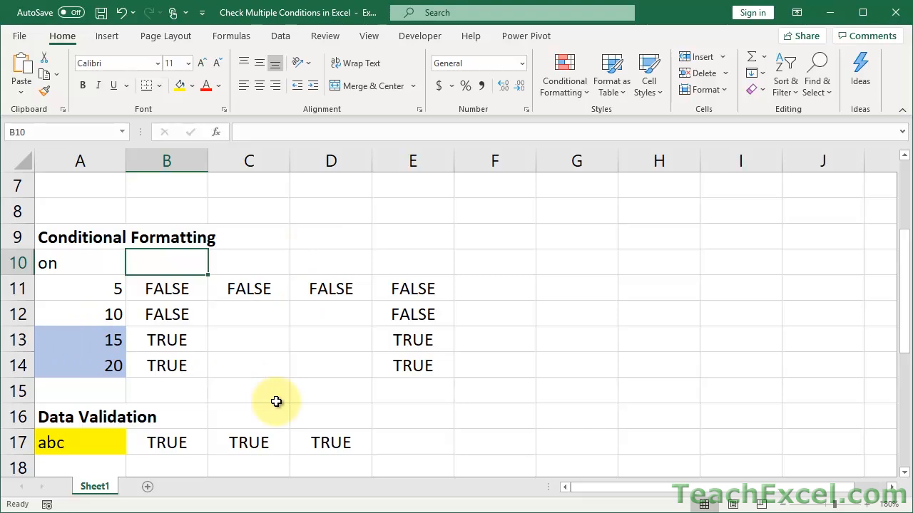
text(override)
key(Return)
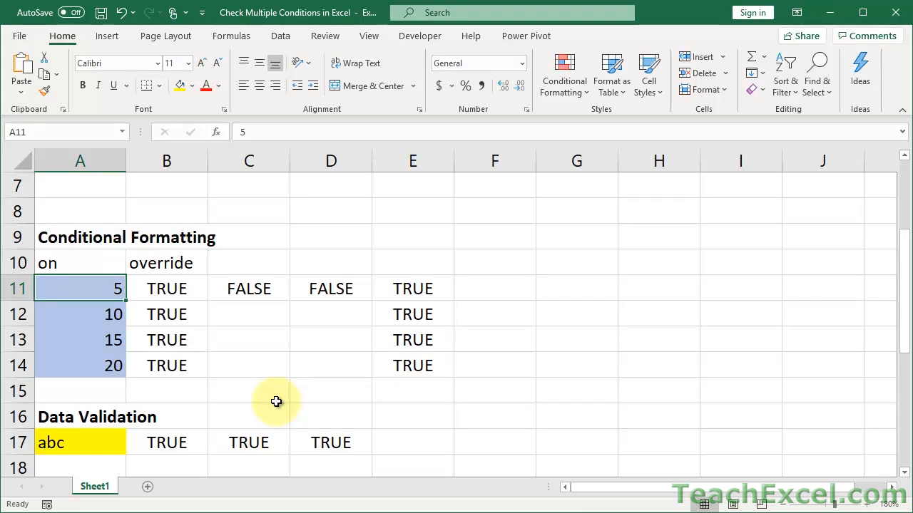
Open E11's formula to review its OR and AND conditions
double_click(404, 287)
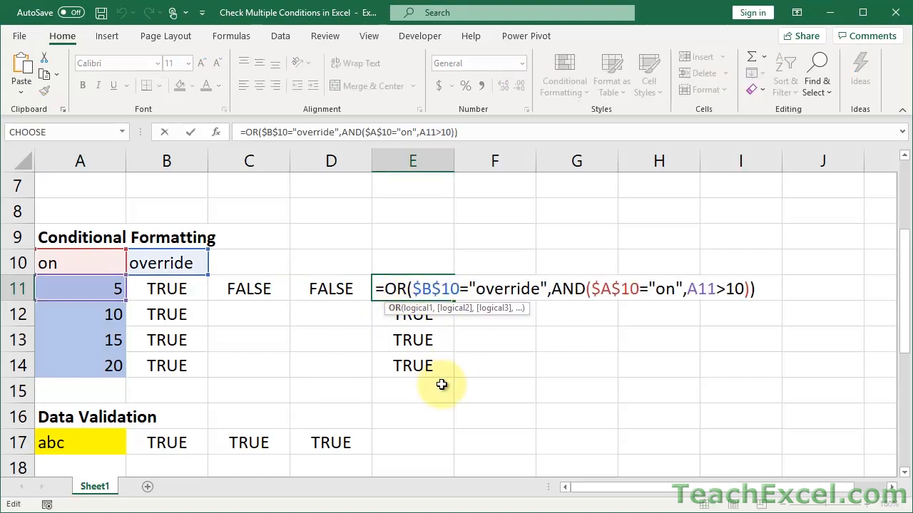